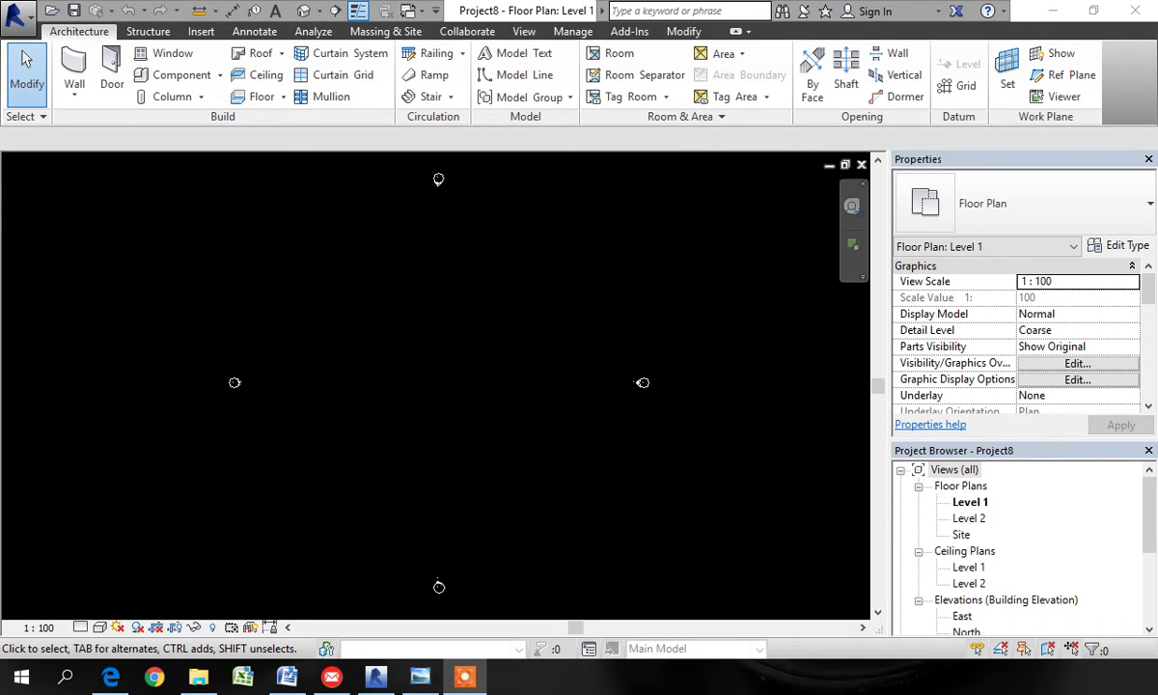
Step: Check the reference building photo in Windows Photo Viewer, and draw a horizontal Generic - 300mm architectural wall about 10000 mm long on Level 1 in Revit
{"action": "left_click", "coordinate": [419, 678]}
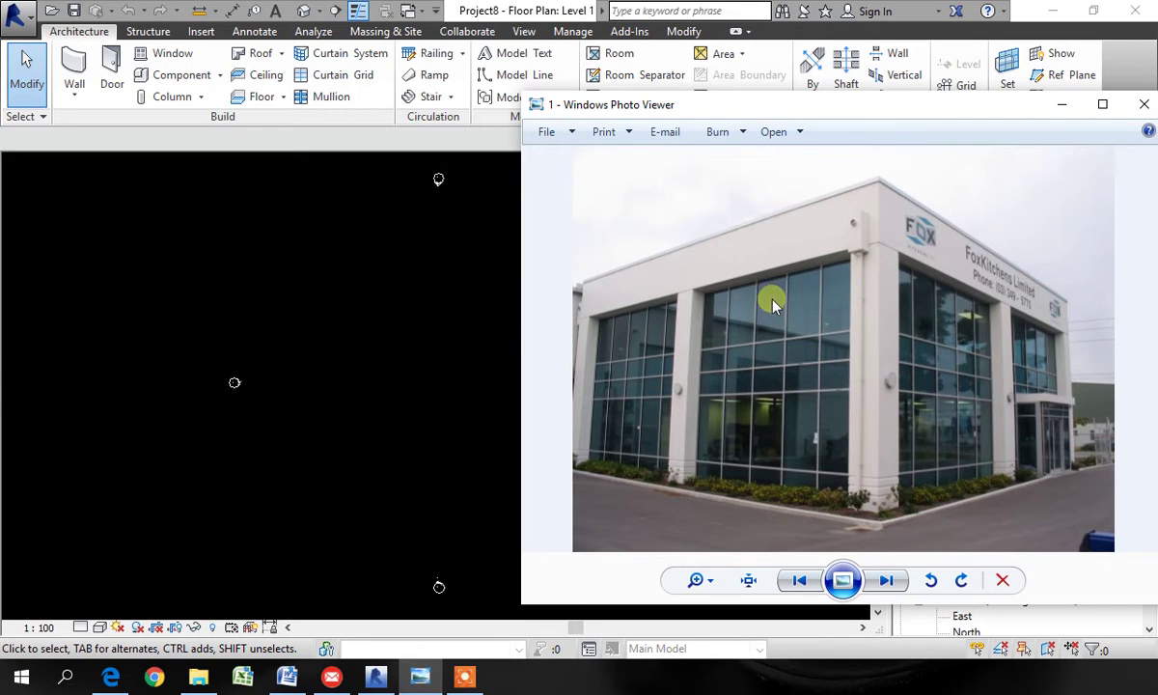
{"action": "left_click", "coordinate": [1061, 106]}
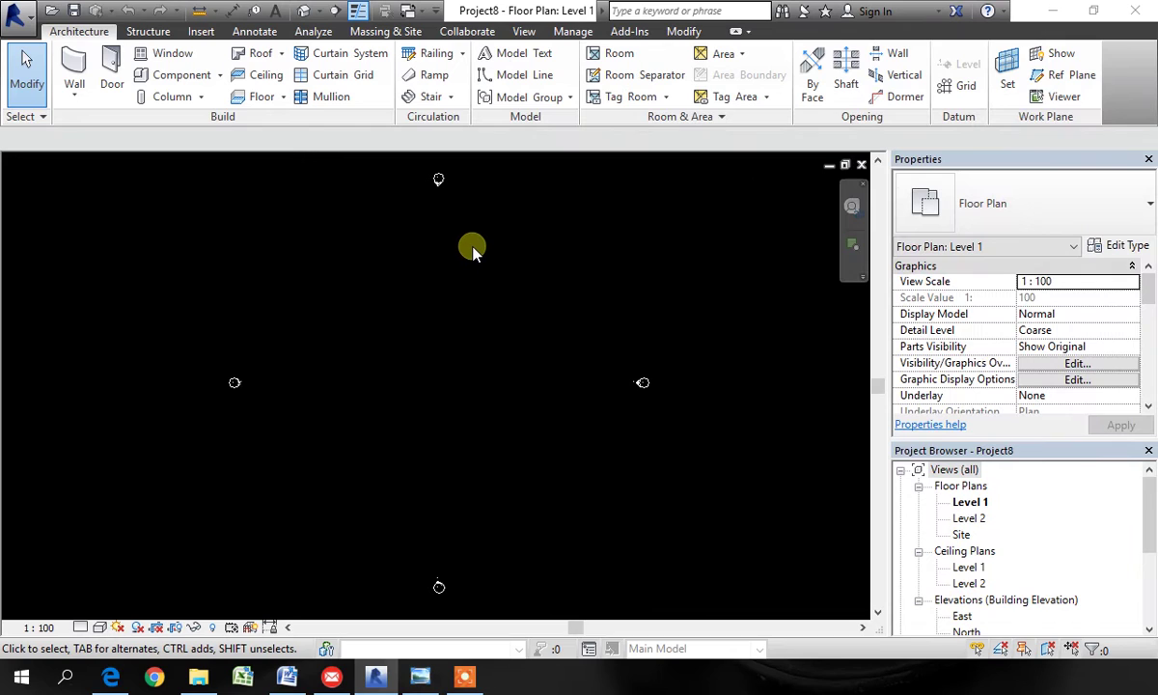
{"action": "left_click", "coordinate": [76, 99]}
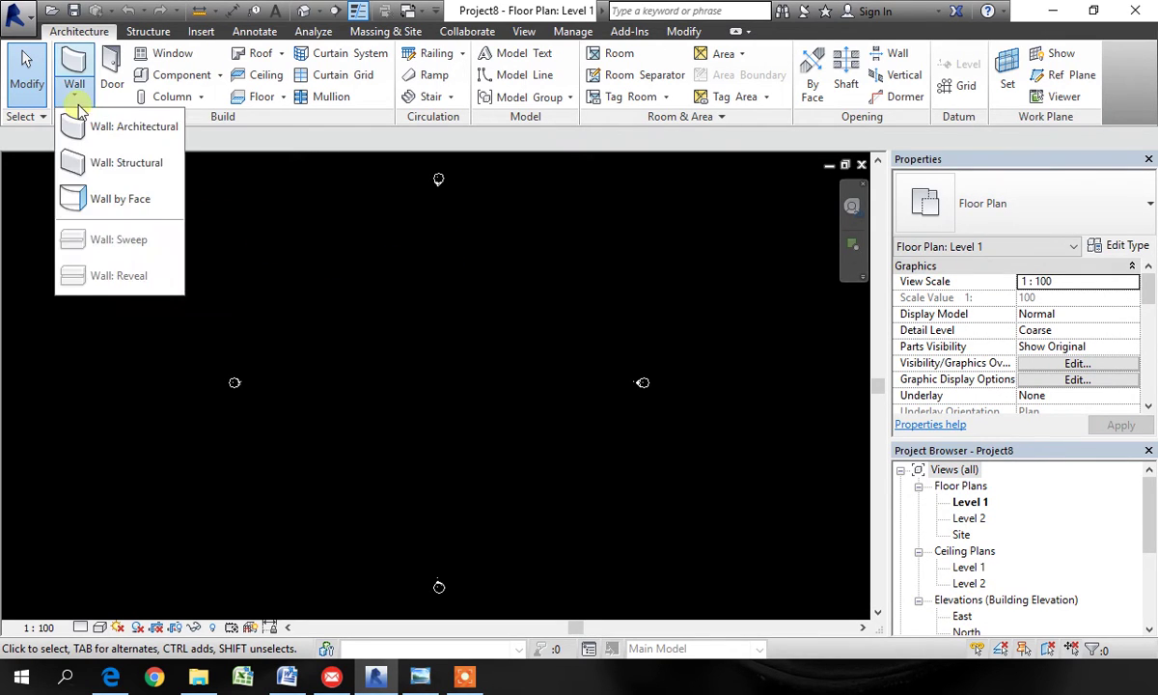
{"action": "left_click", "coordinate": [116, 135]}
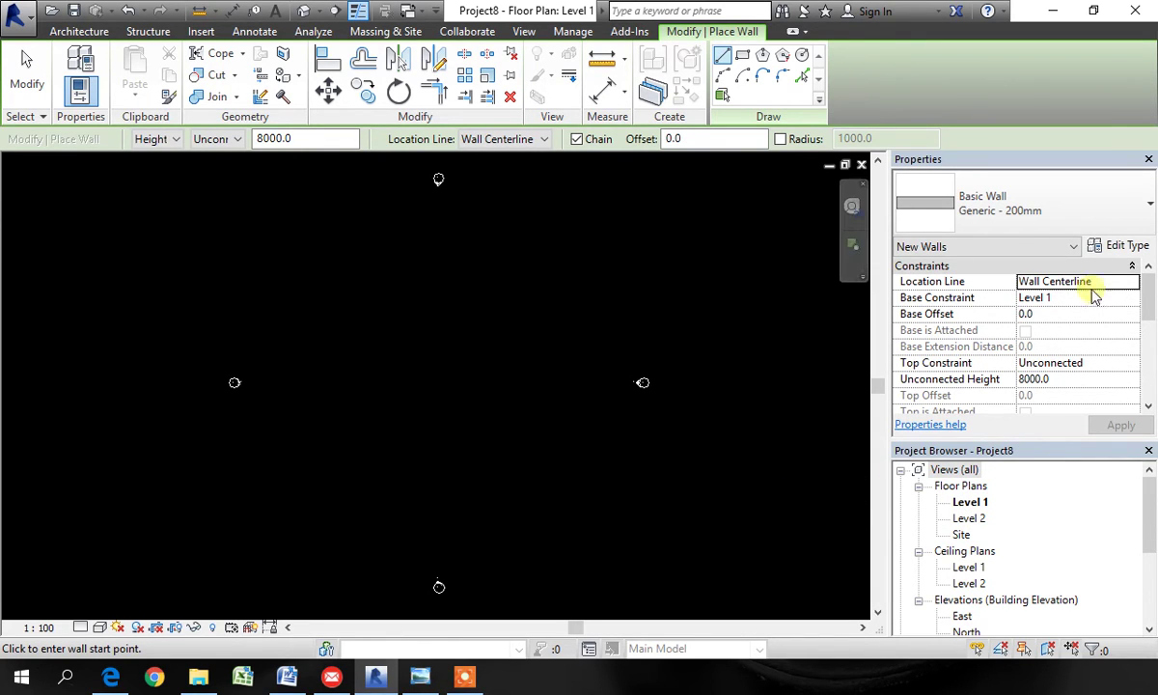
{"action": "left_click", "coordinate": [1085, 217]}
{"action": "left_click", "coordinate": [1032, 380]}
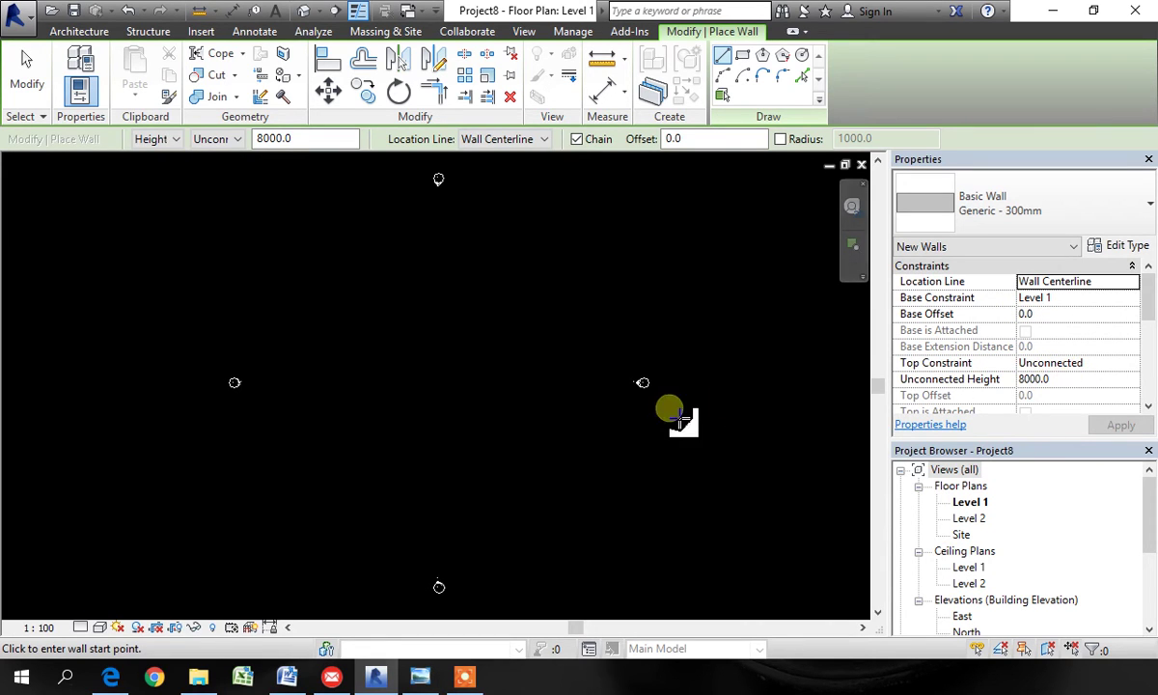
{"action": "left_click", "coordinate": [371, 378]}
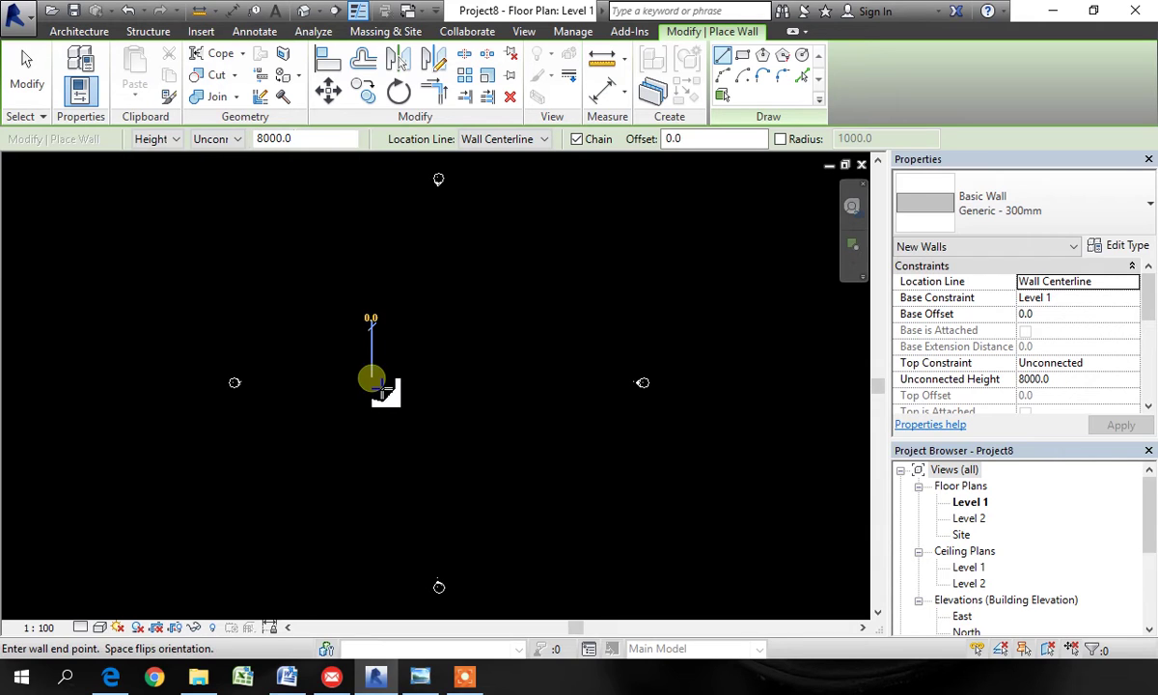
{"action": "left_click", "coordinate": [456, 379]}
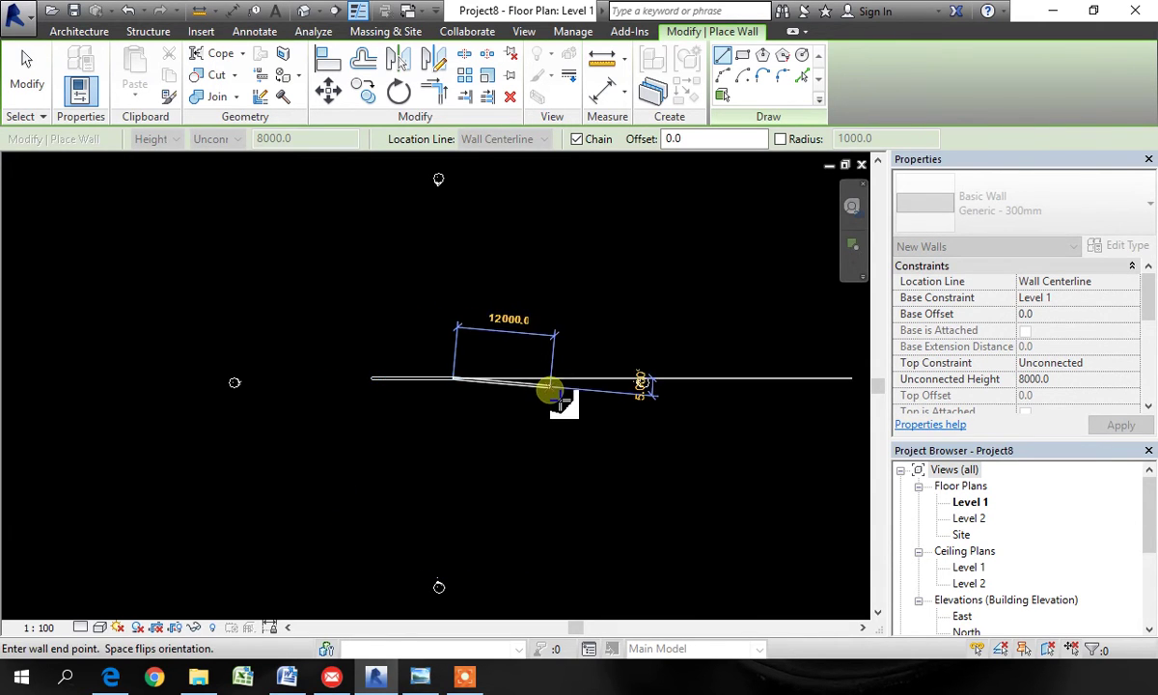
{"action": "key", "text": "Escape"}
{"action": "key", "text": "Escape"}
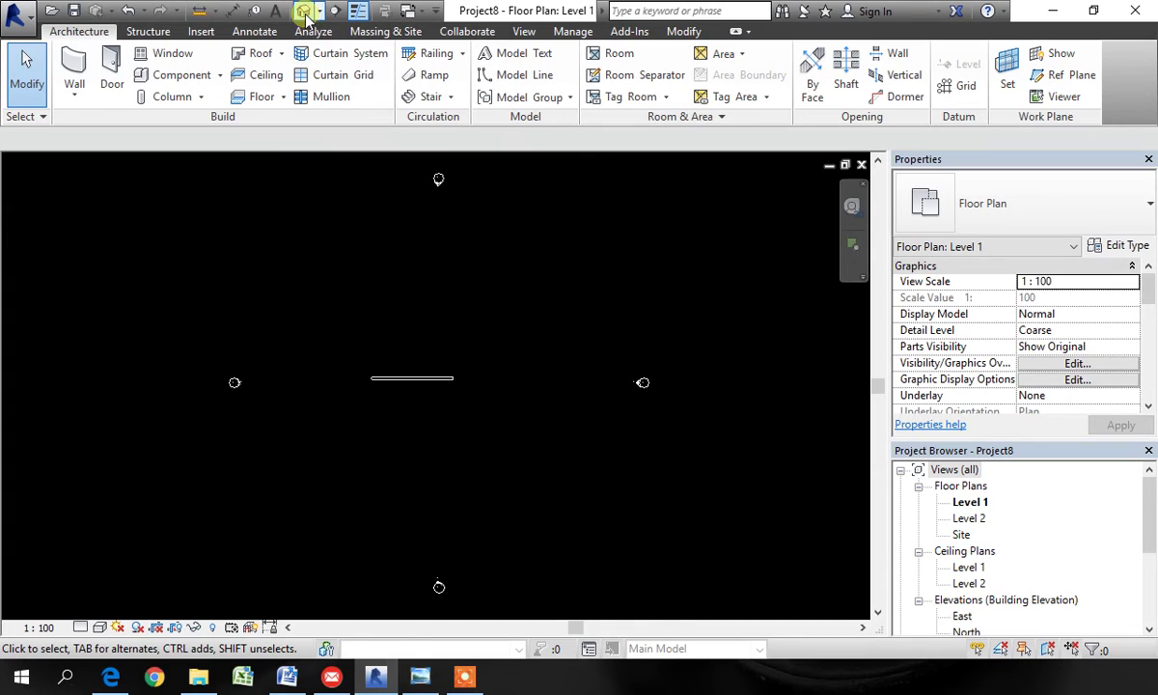
Step: Open the default 3D view, tile it beside the Level 1 plan, and fit the wall in both views
{"action": "left_click", "coordinate": [304, 13]}
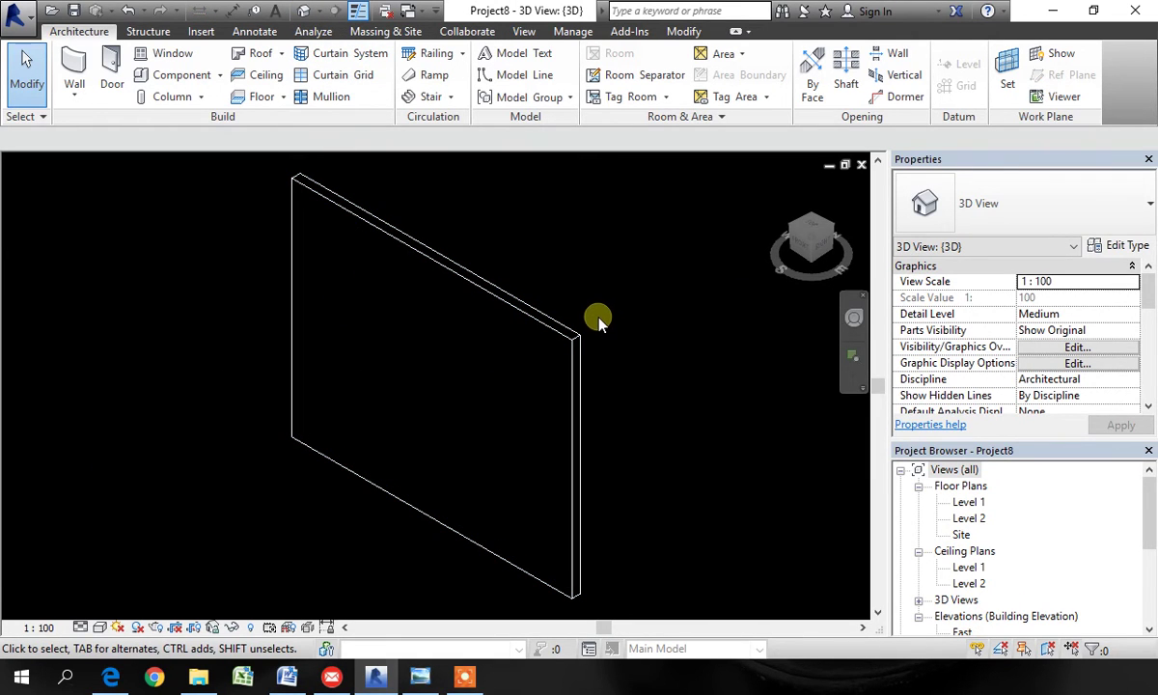
{"action": "key", "text": "w"}
{"action": "key", "text": "t"}
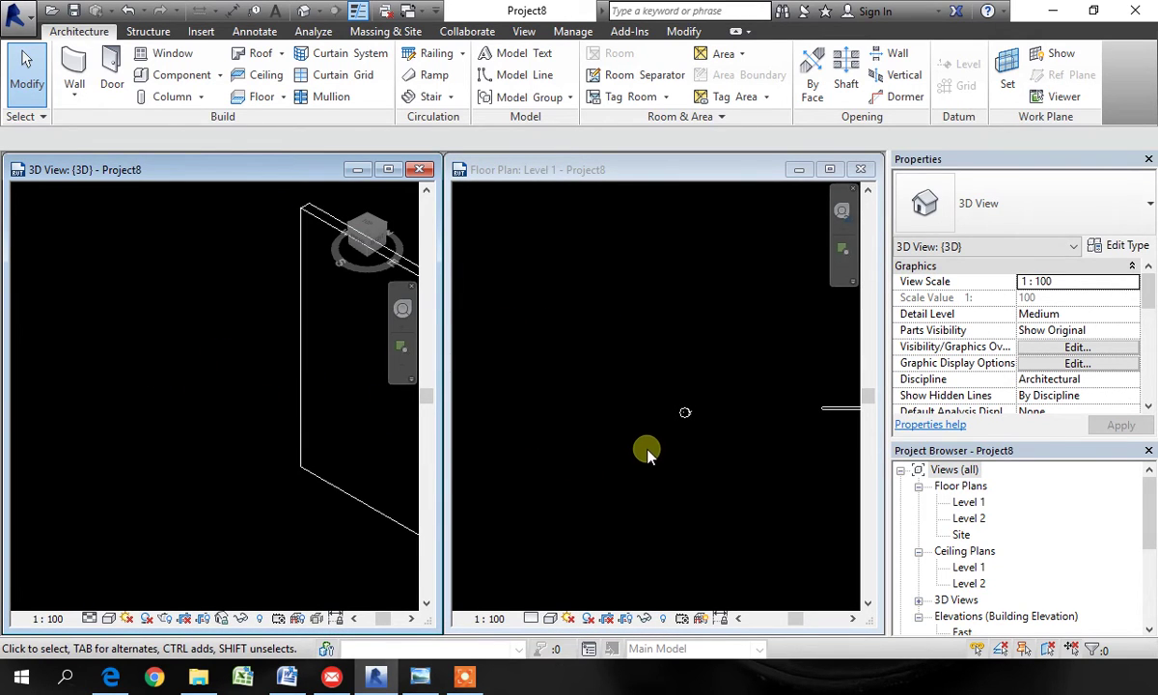
{"action": "key", "text": "z"}
{"action": "key", "text": "a"}
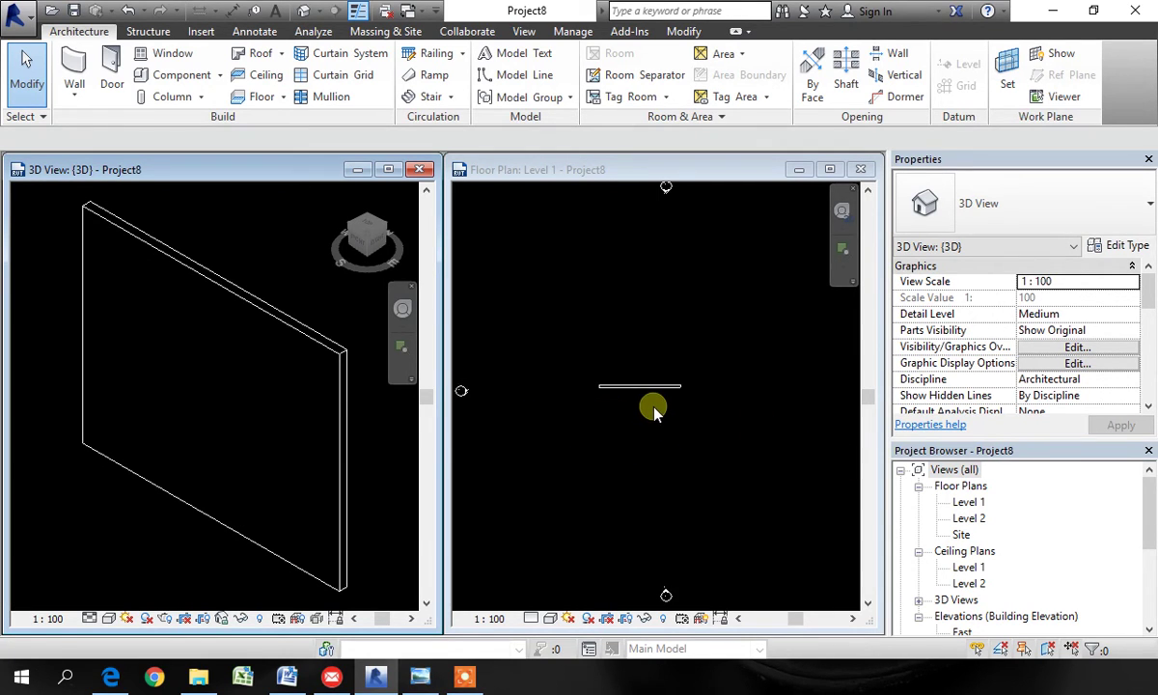
{"action": "scroll", "coordinate": [643, 405], "scroll_direction": "up", "scroll_amount": 3}
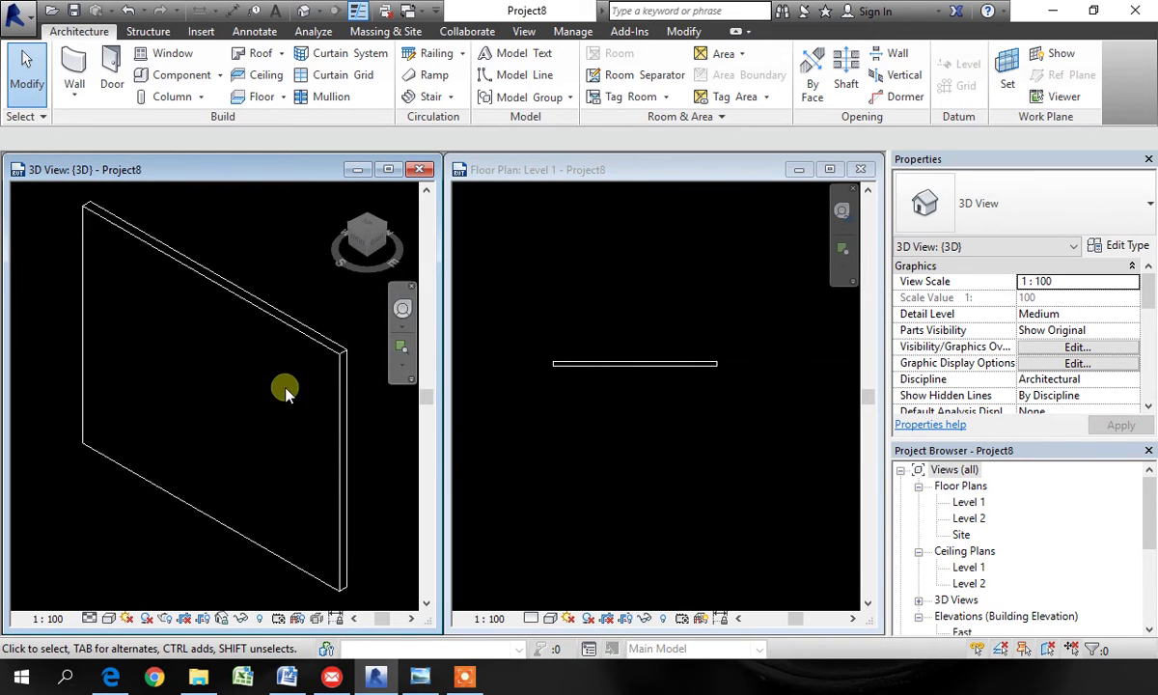
Step: Recheck the building photo in Windows Photo Viewer, and paste a copy of the wall aligned to the same place in Revit
{"action": "left_click", "coordinate": [424, 679]}
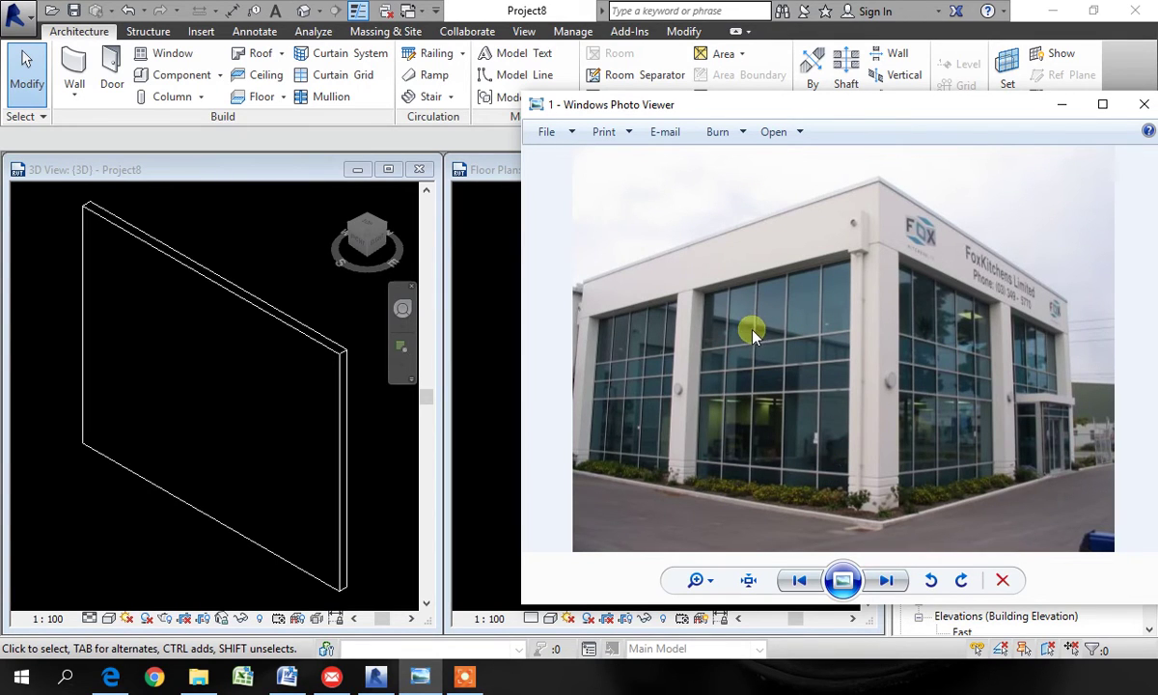
{"action": "left_click", "coordinate": [1061, 104]}
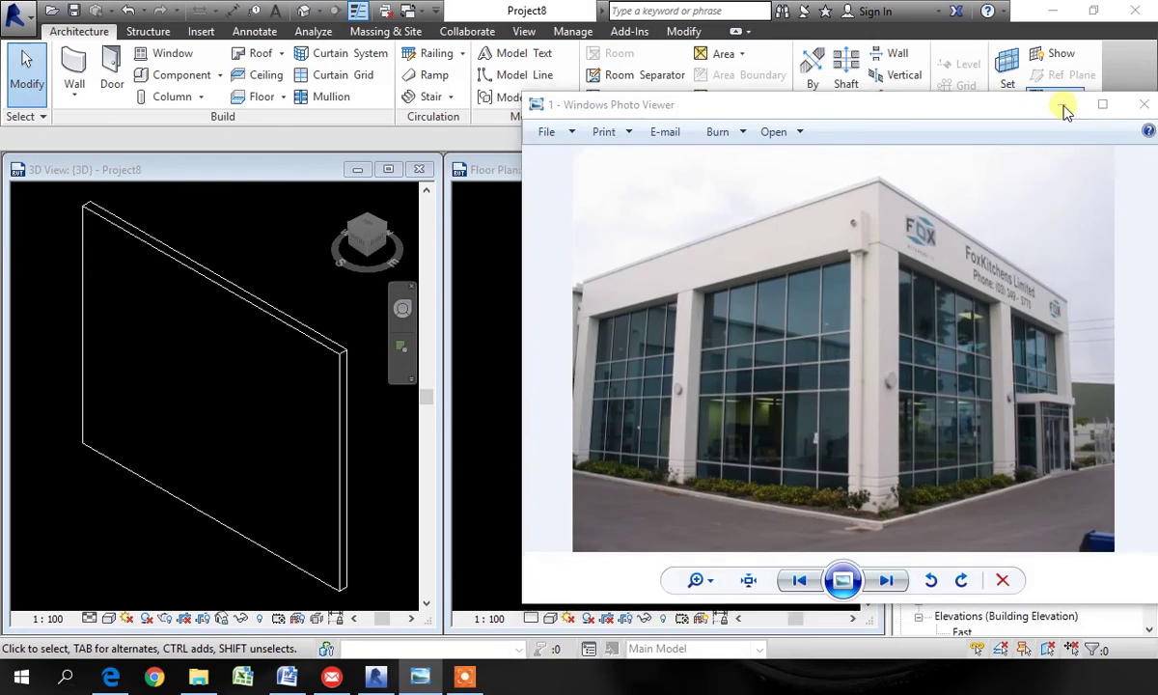
{"action": "left_click", "coordinate": [522, 447]}
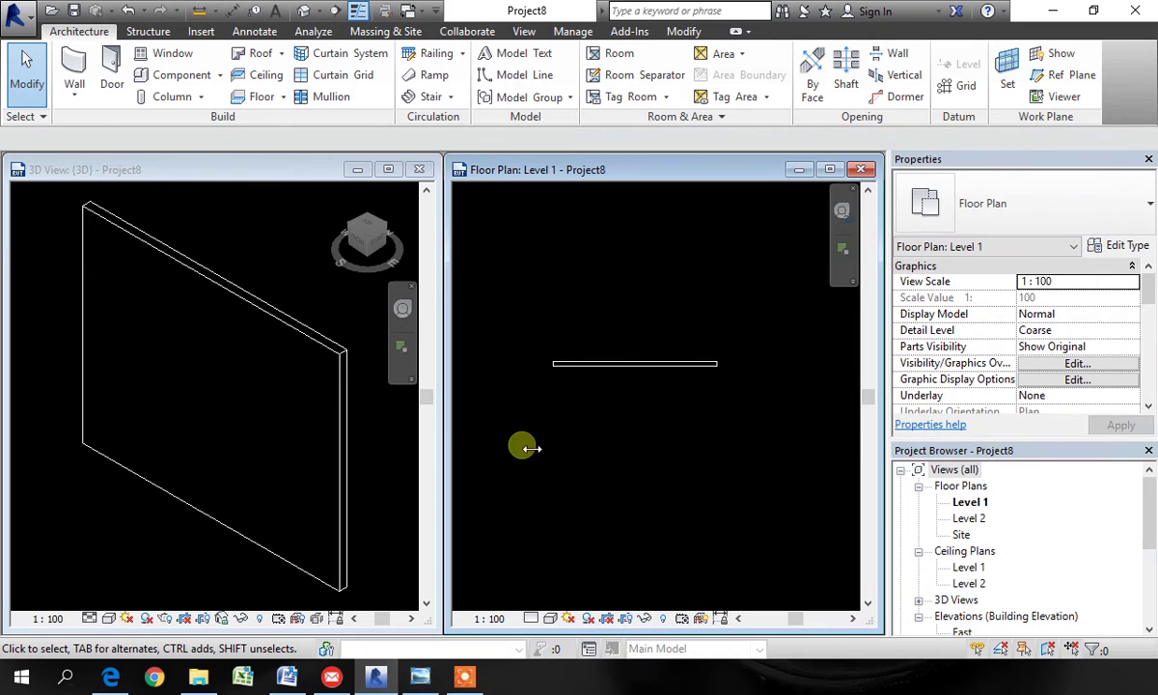
{"action": "left_click", "coordinate": [359, 415]}
{"action": "left_click", "coordinate": [346, 405]}
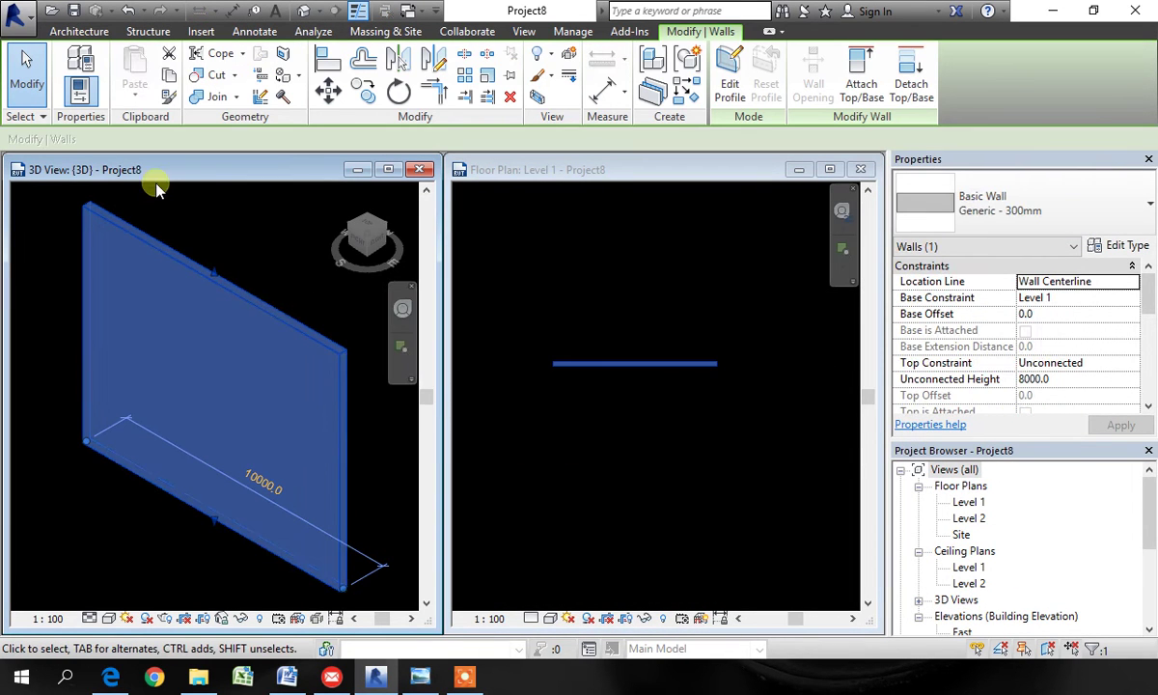
{"action": "left_click", "coordinate": [171, 77]}
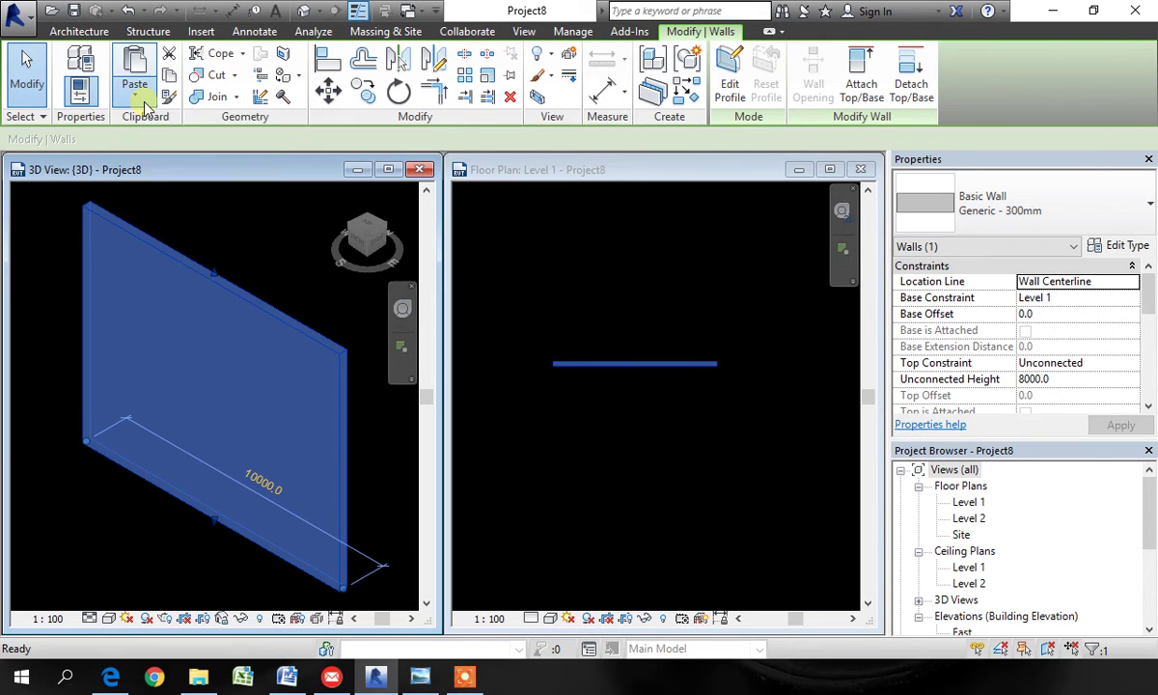
{"action": "left_click", "coordinate": [138, 98]}
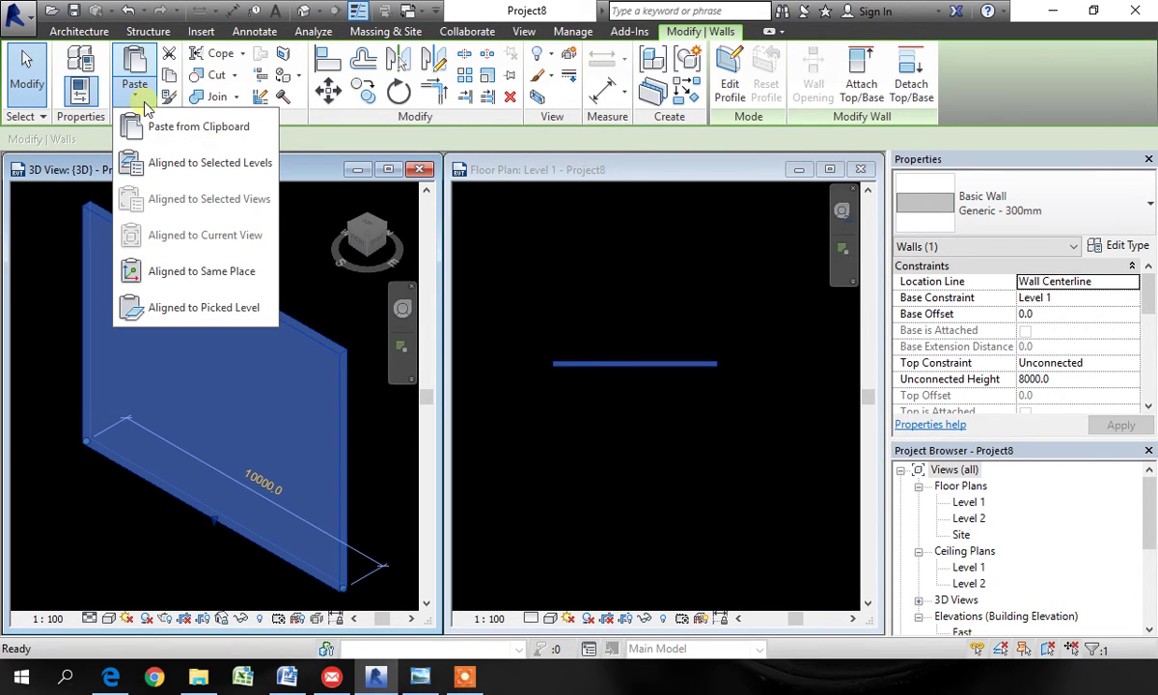
{"action": "left_click", "coordinate": [202, 273]}
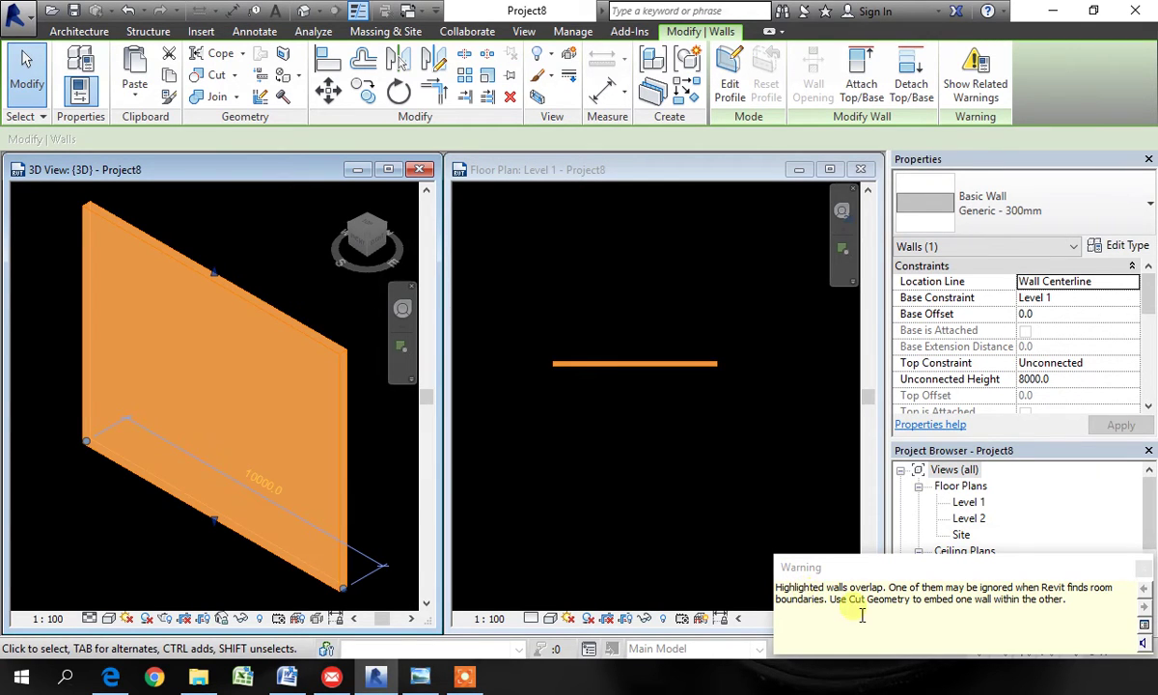
Step: Set the pasted wall's length to 8000 mm in the Level 1 plan
{"action": "left_click", "coordinate": [709, 439]}
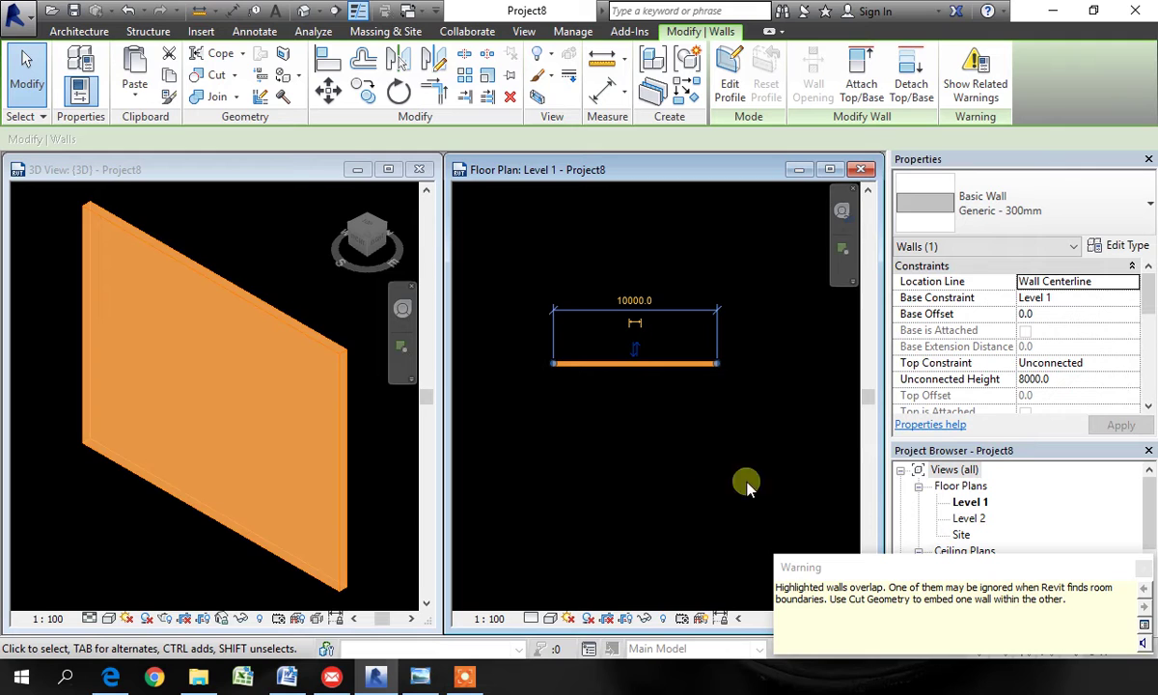
{"action": "scroll", "coordinate": [634, 348], "scroll_direction": "up", "scroll_amount": 3}
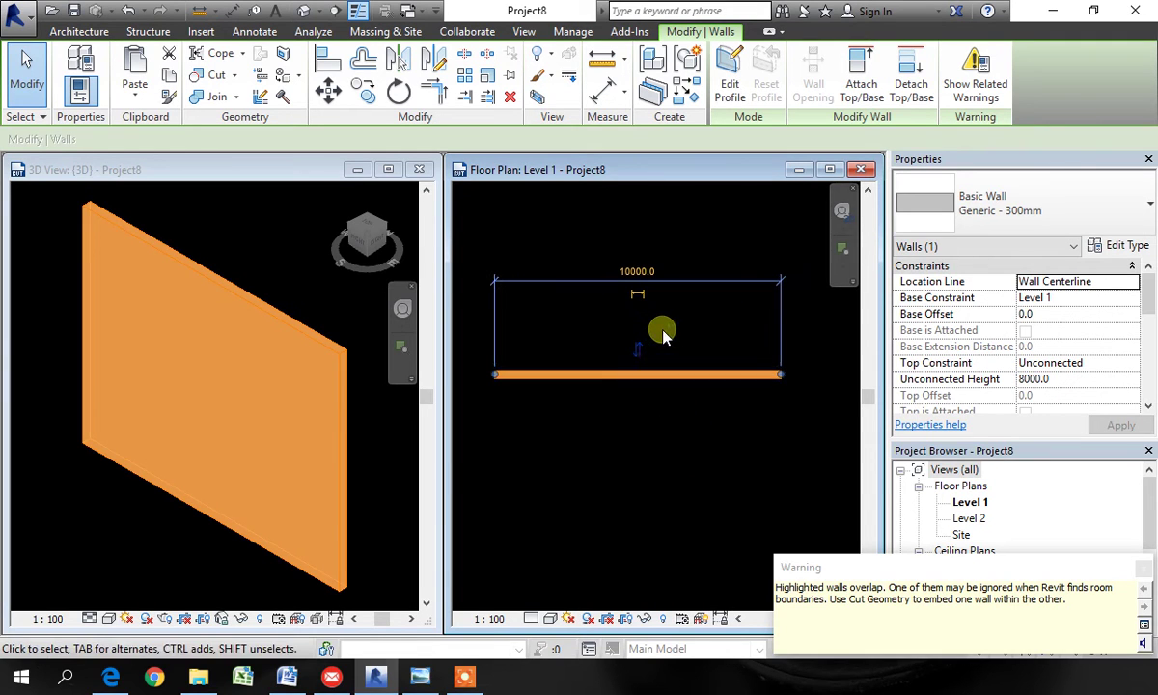
{"action": "left_click", "coordinate": [638, 268]}
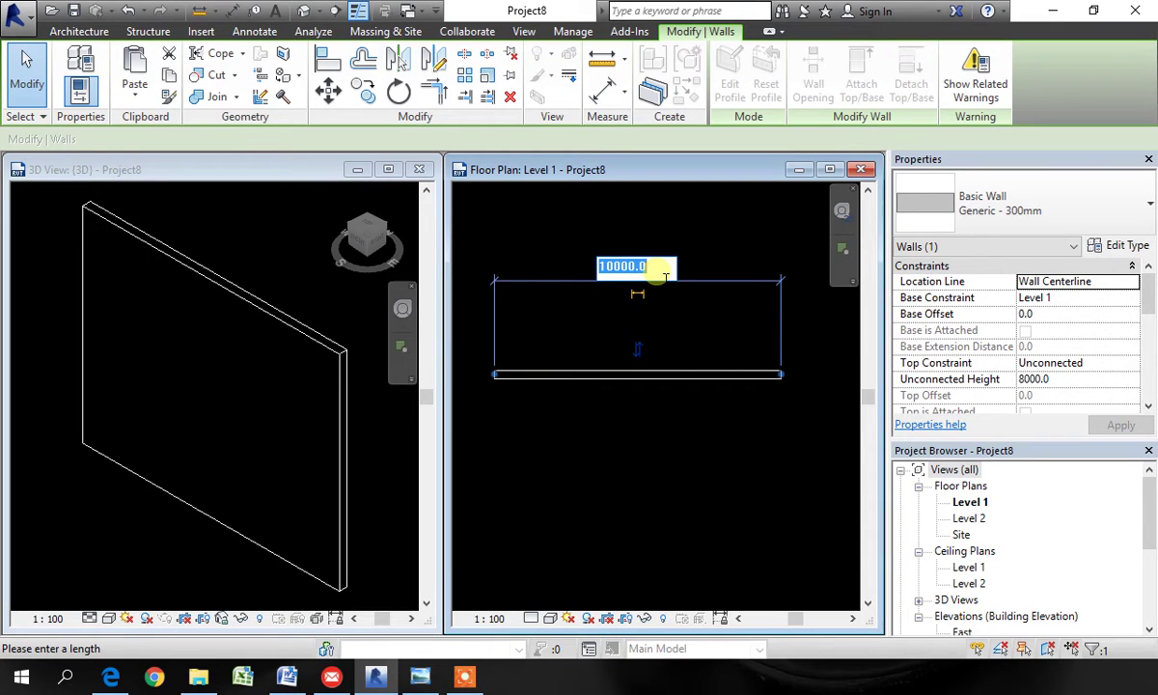
{"action": "type", "text": "8000"}
{"action": "key", "text": "Return"}
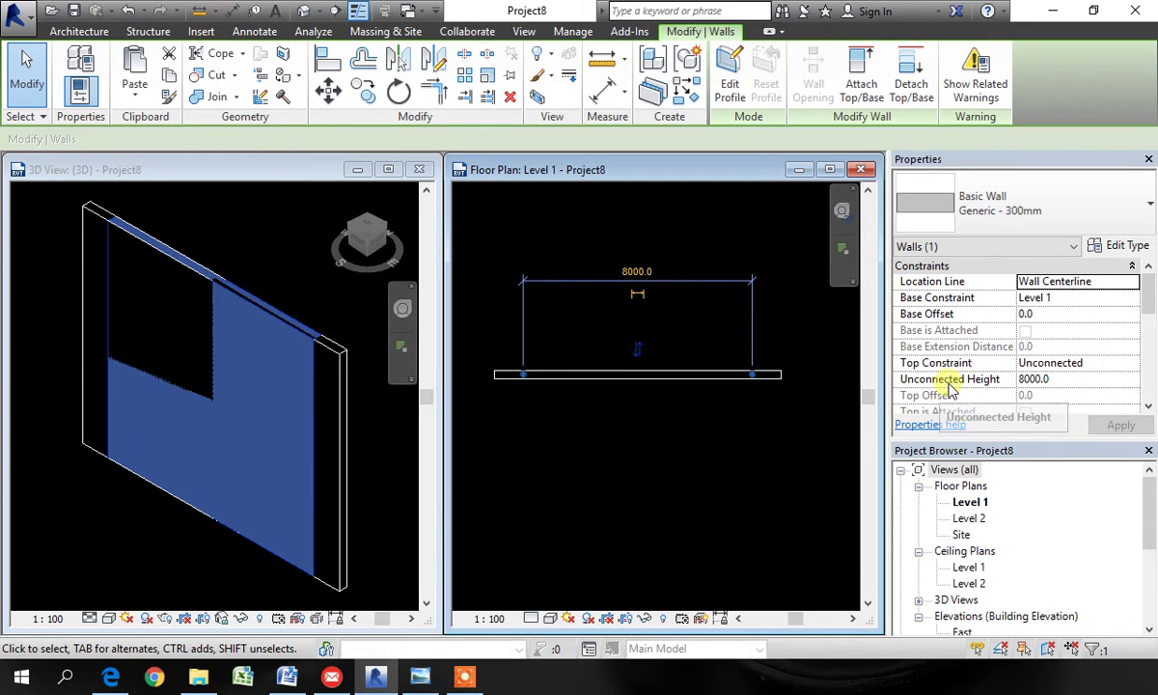
Step: Set the pasted wall's unconnected height to 6500 mm
{"action": "left_click", "coordinate": [1018, 380]}
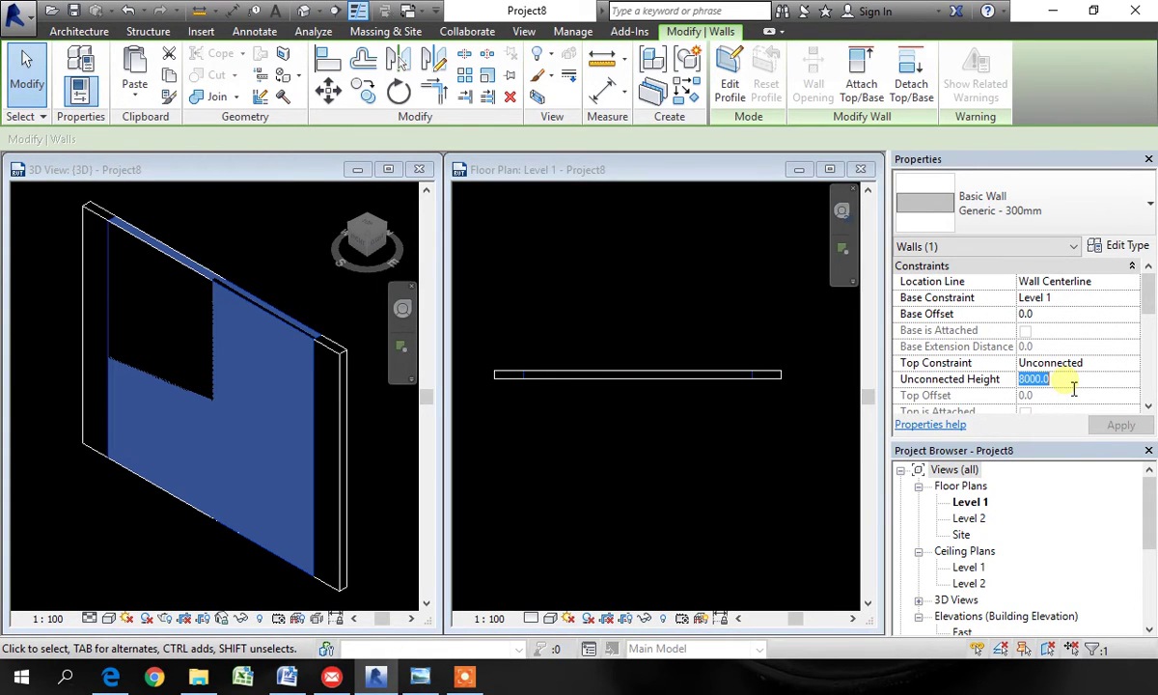
{"action": "type", "text": "6500.0"}
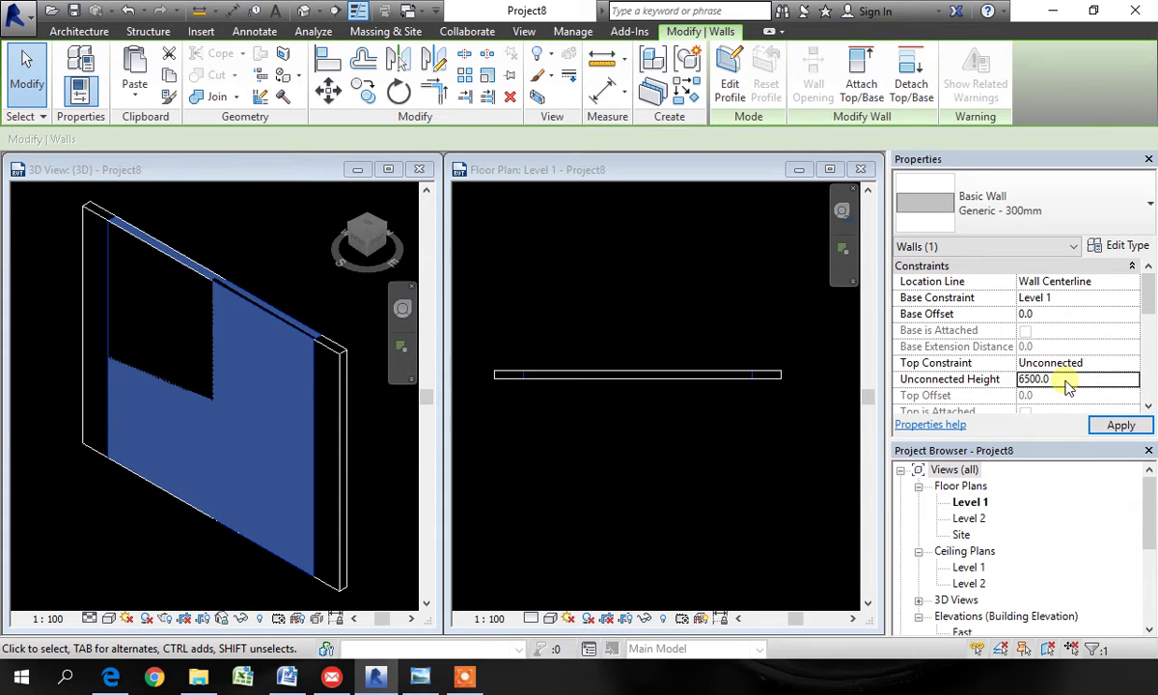
{"action": "key", "text": "Return"}
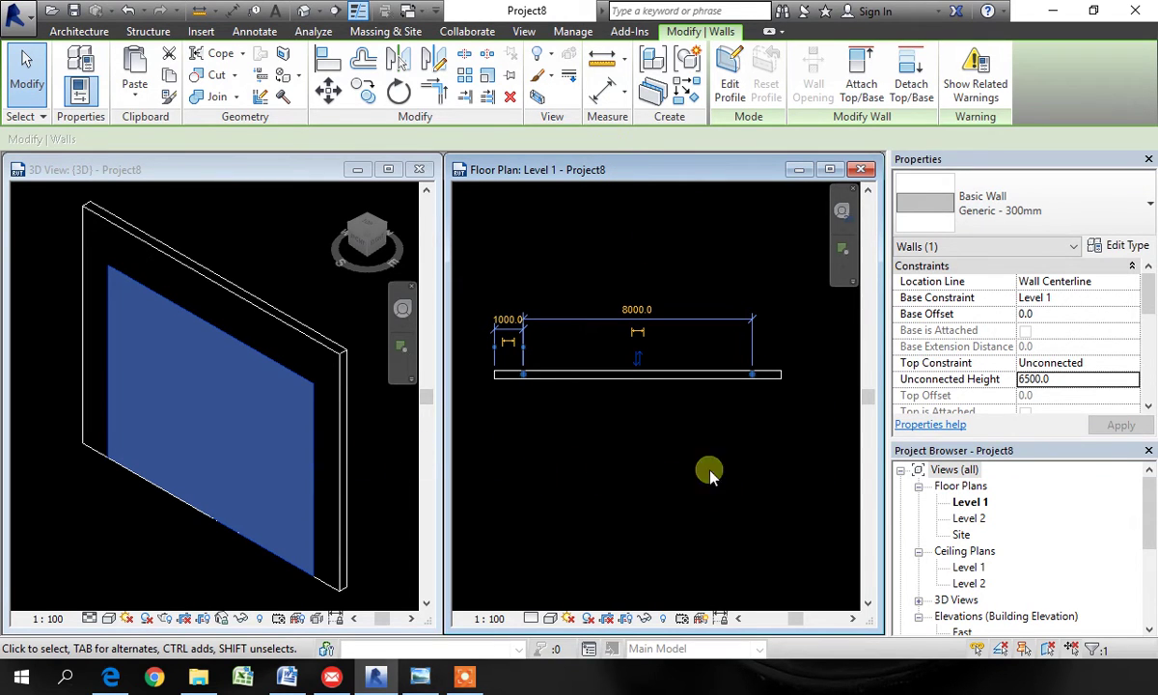
Step: Change the shorter pasted wall's type from a basic wall to Curtain Wall
{"action": "left_click", "coordinate": [1068, 221]}
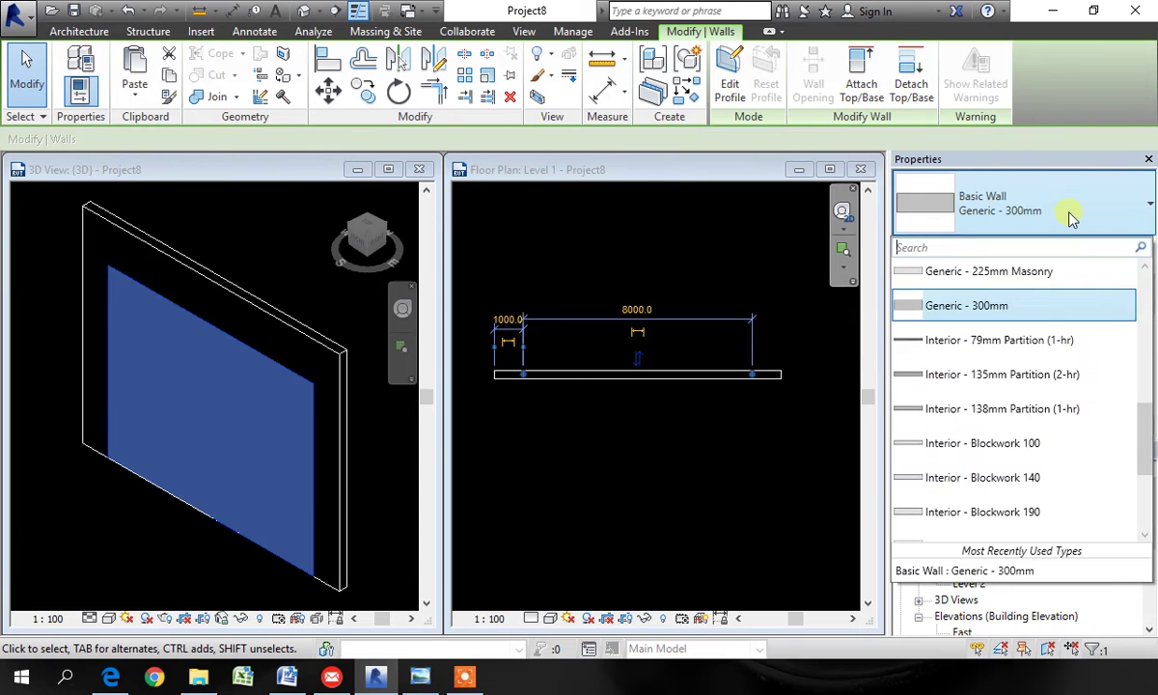
{"action": "left_click_drag", "start_coordinate": [1145, 414], "coordinate": [1139, 465]}
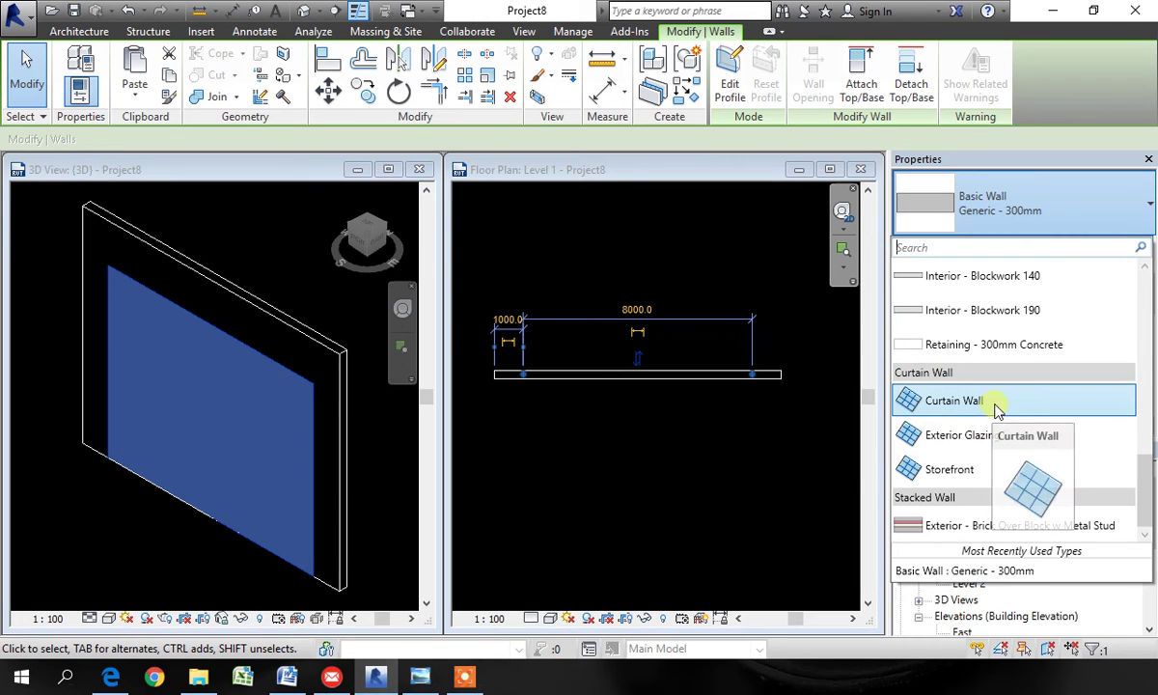
{"action": "left_click", "coordinate": [926, 400]}
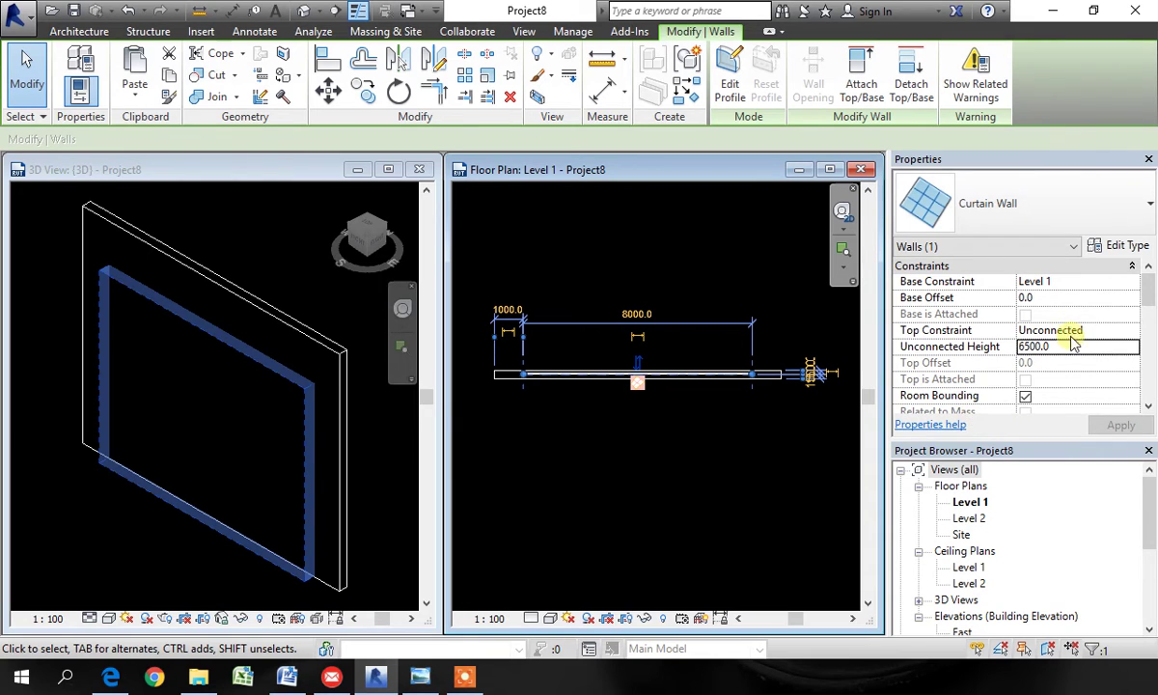
Step: Enable Automatically Embed in the Curtain Wall type properties and apply it
{"action": "left_click", "coordinate": [1135, 247]}
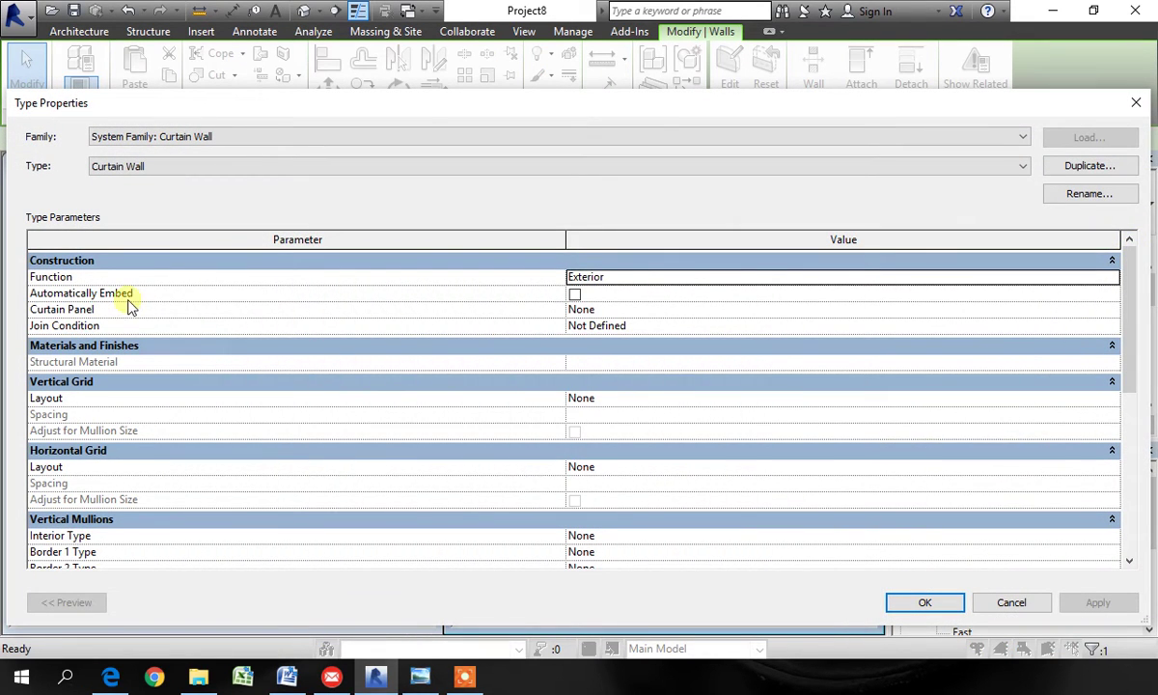
{"action": "left_click", "coordinate": [575, 294]}
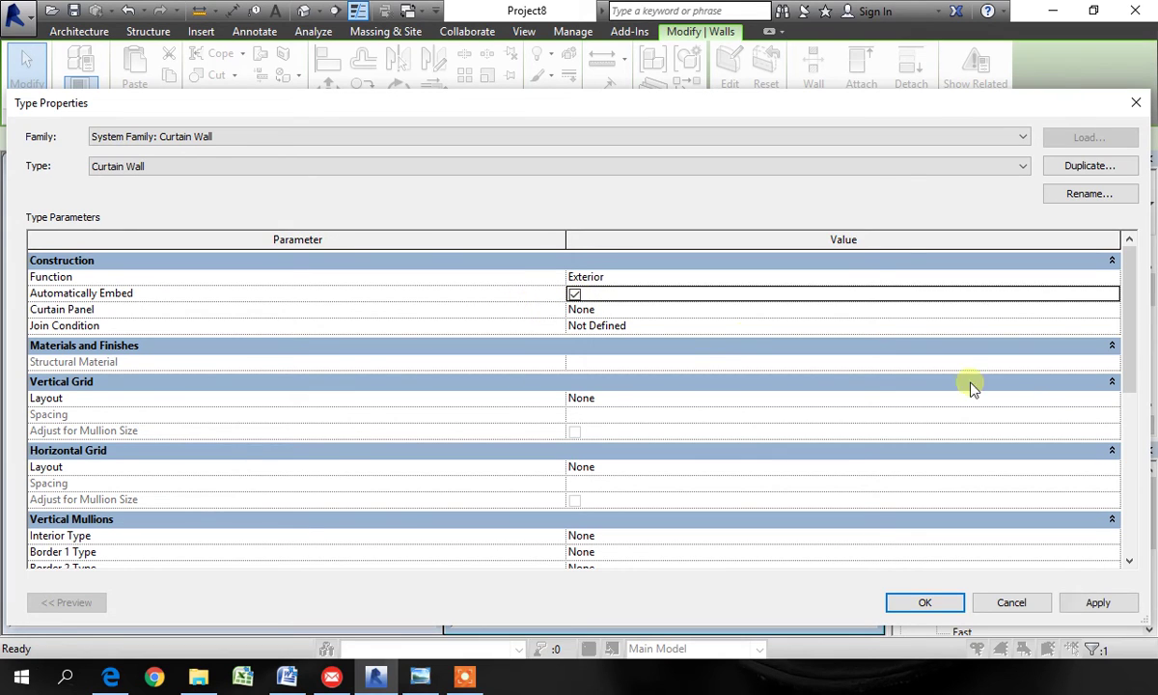
{"action": "left_click", "coordinate": [1100, 602]}
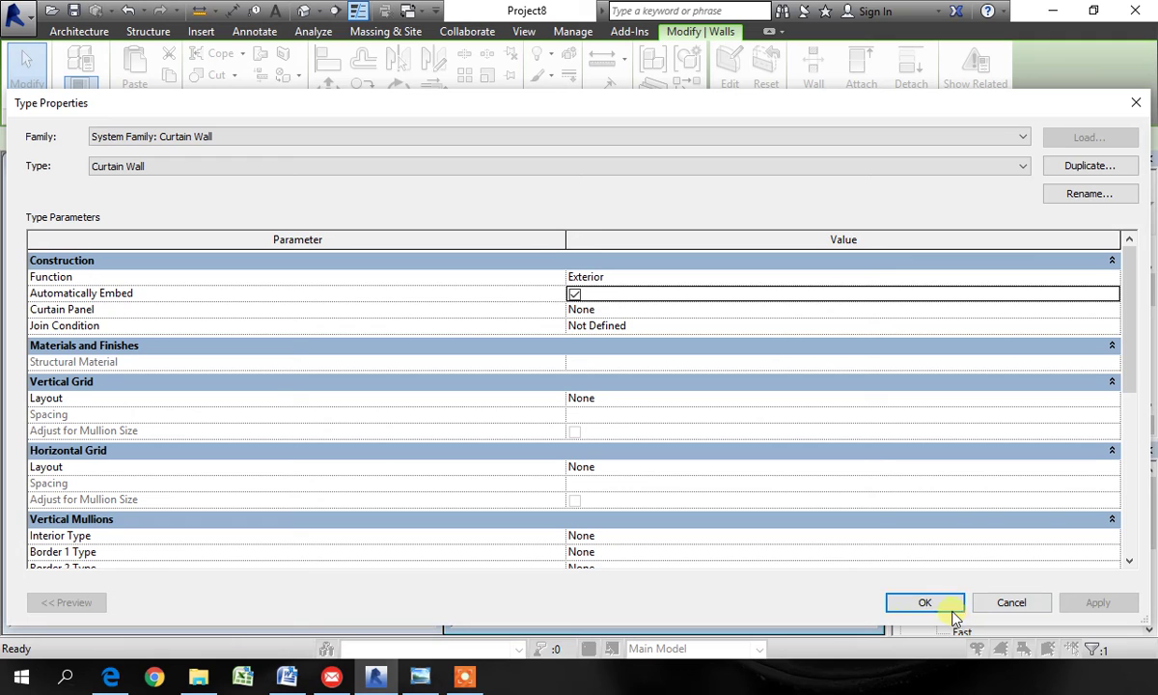
Step: Duplicate the Curtain Wall type under the name Glass Front and assign it to the selected wall
{"action": "left_click", "coordinate": [1087, 166]}
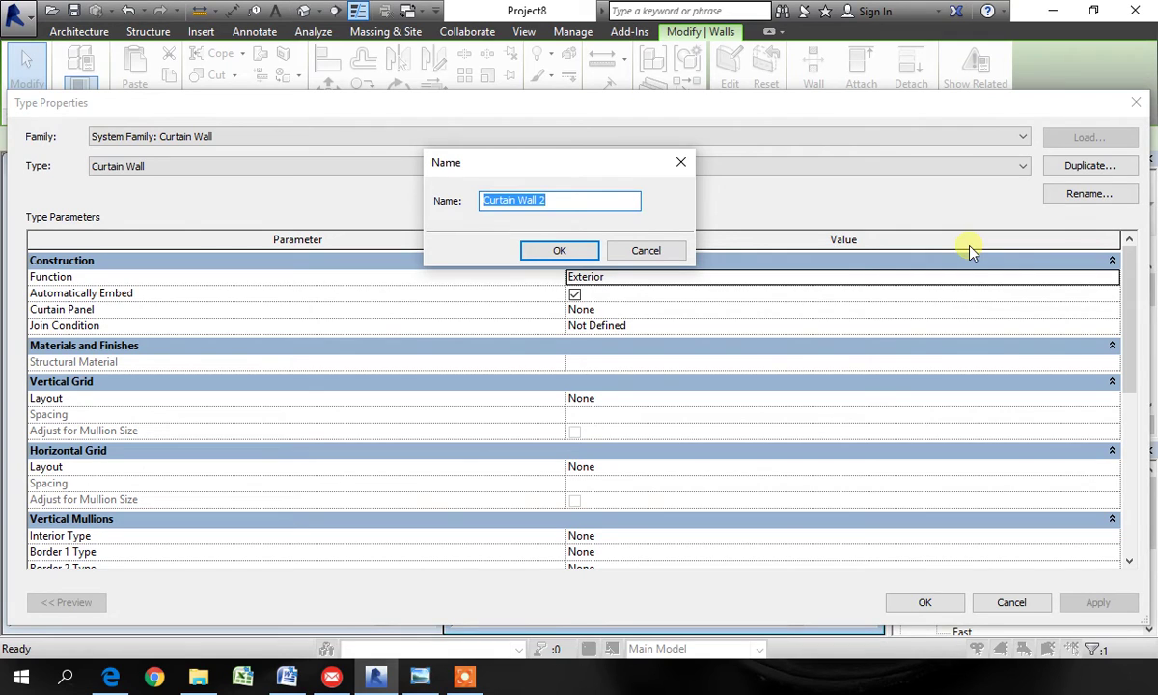
{"action": "type", "text": "Glass Front"}
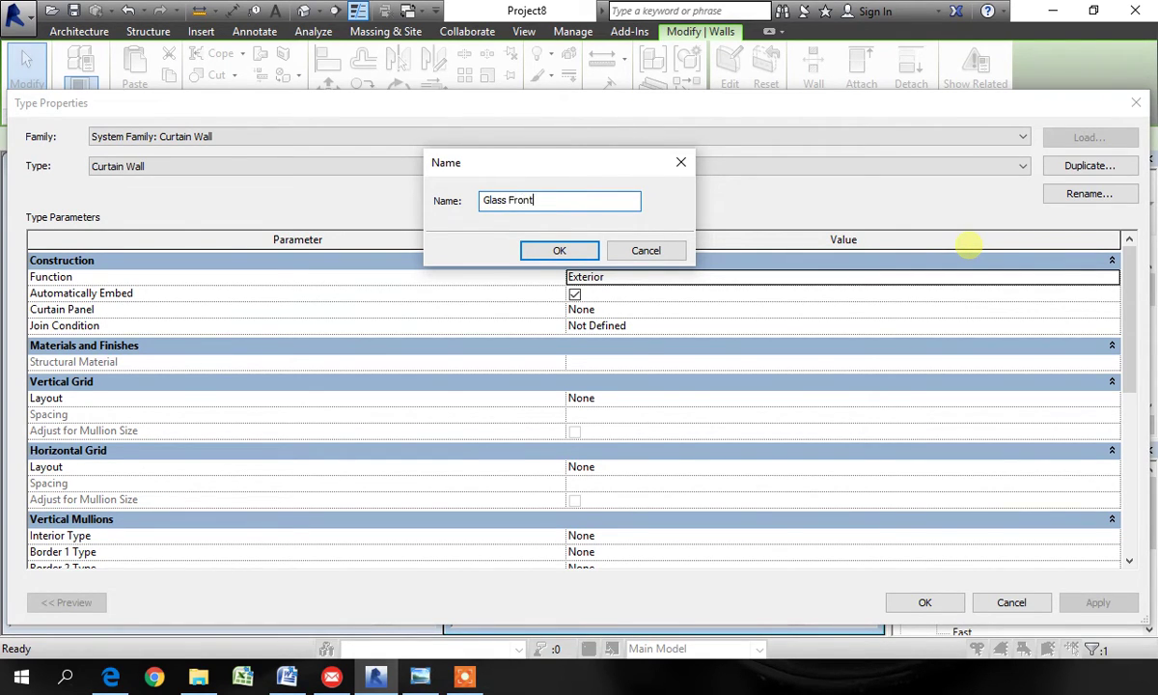
{"action": "left_click", "coordinate": [560, 250]}
{"action": "left_click", "coordinate": [897, 602]}
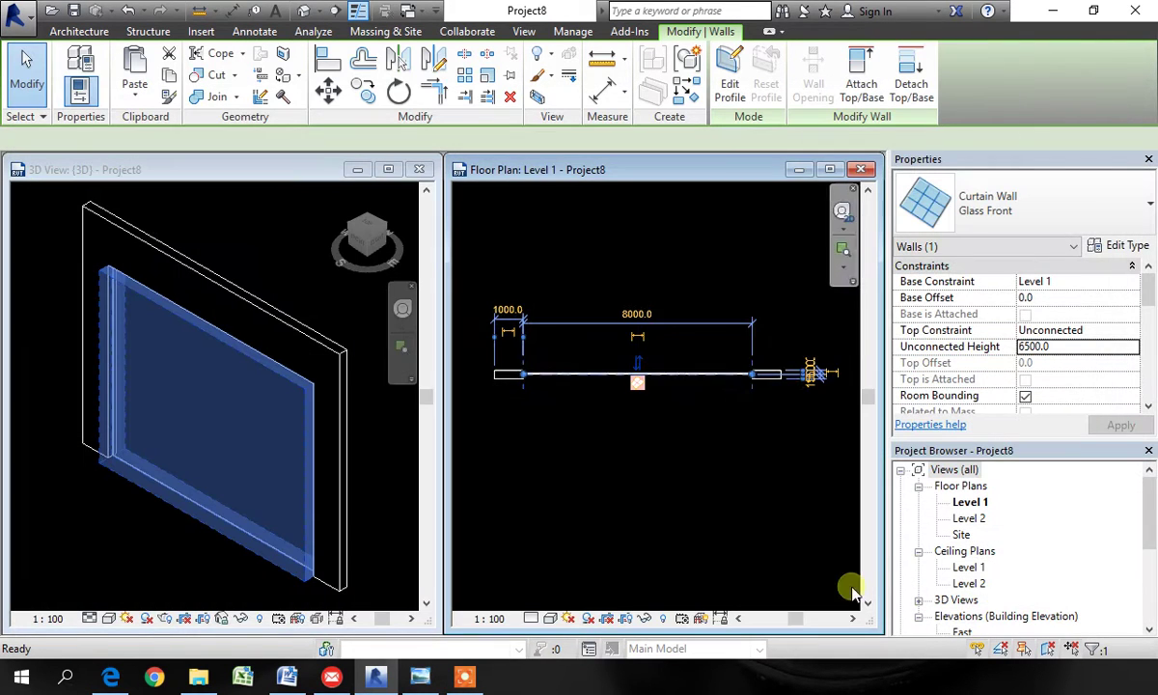
Step: Clear the wall selection and open the South building elevation, framing the embedded curtain wall
{"action": "left_click", "coordinate": [147, 537]}
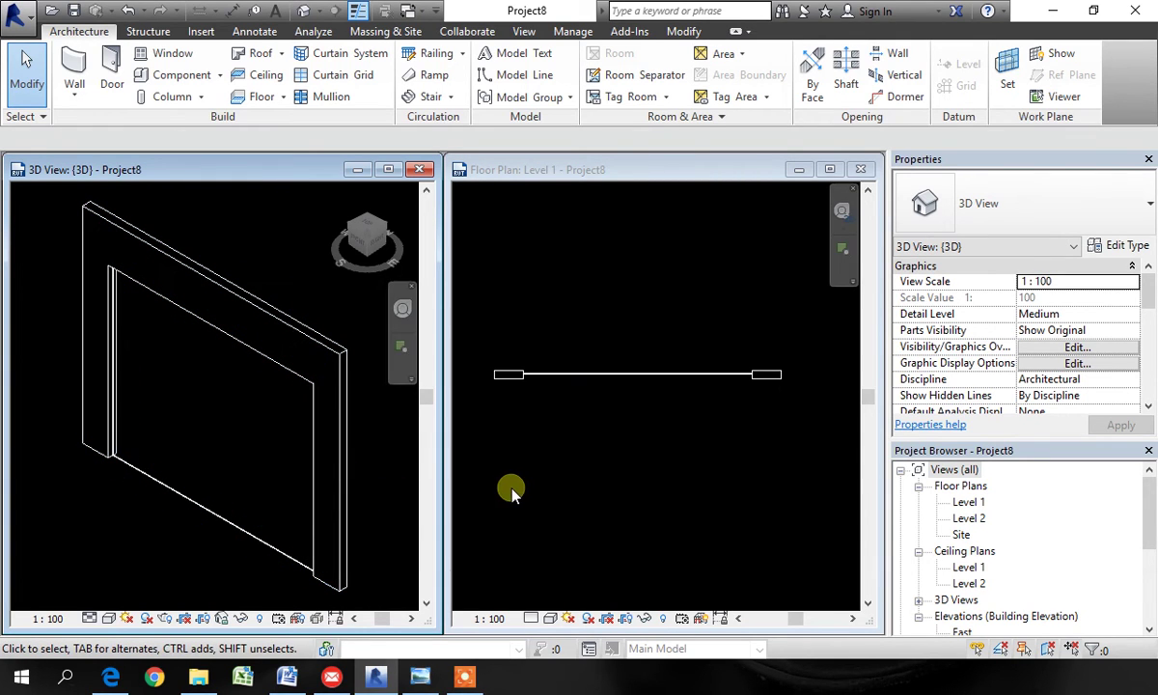
{"action": "left_click", "coordinate": [645, 503]}
{"action": "left_click", "coordinate": [969, 567]}
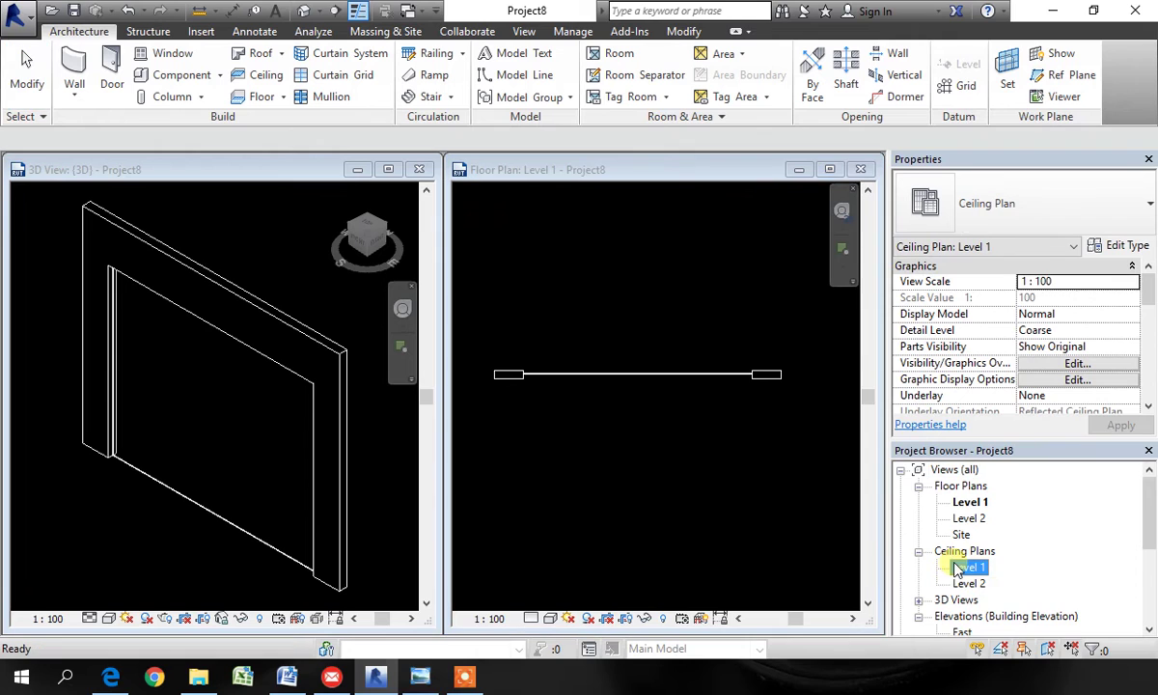
{"action": "scroll", "coordinate": [993, 594], "scroll_direction": "down", "scroll_amount": 2}
{"action": "scroll", "coordinate": [994, 599], "scroll_direction": "down", "scroll_amount": 1}
{"action": "left_click", "coordinate": [965, 584]}
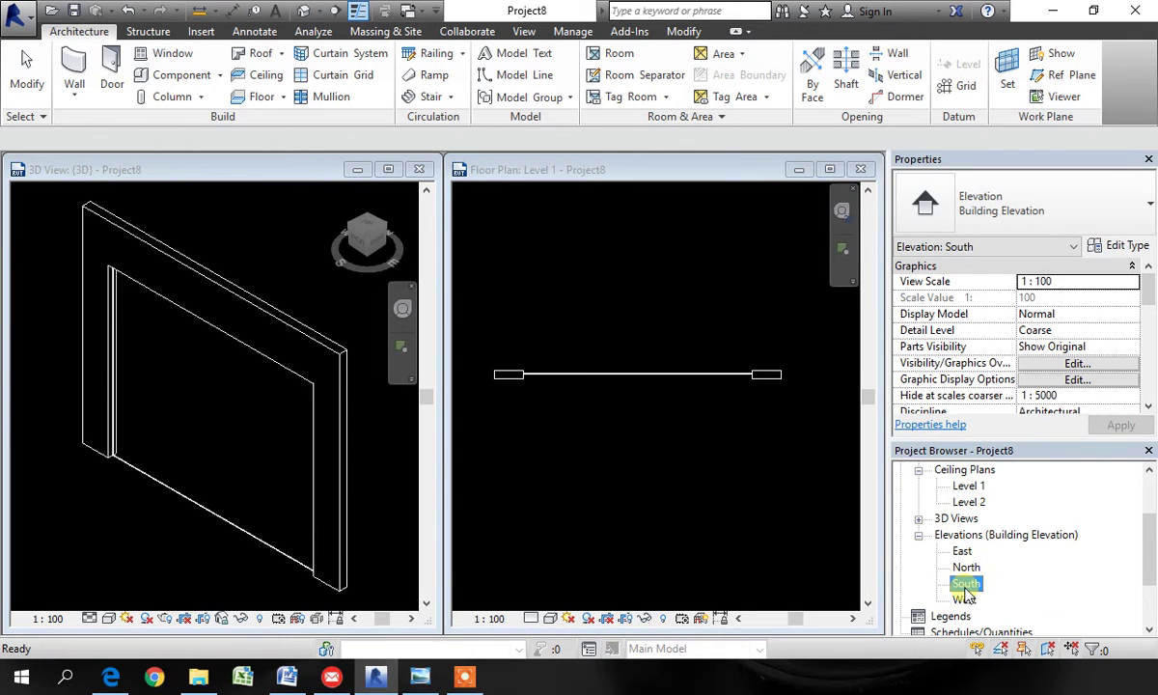
{"action": "double_click", "coordinate": [967, 583]}
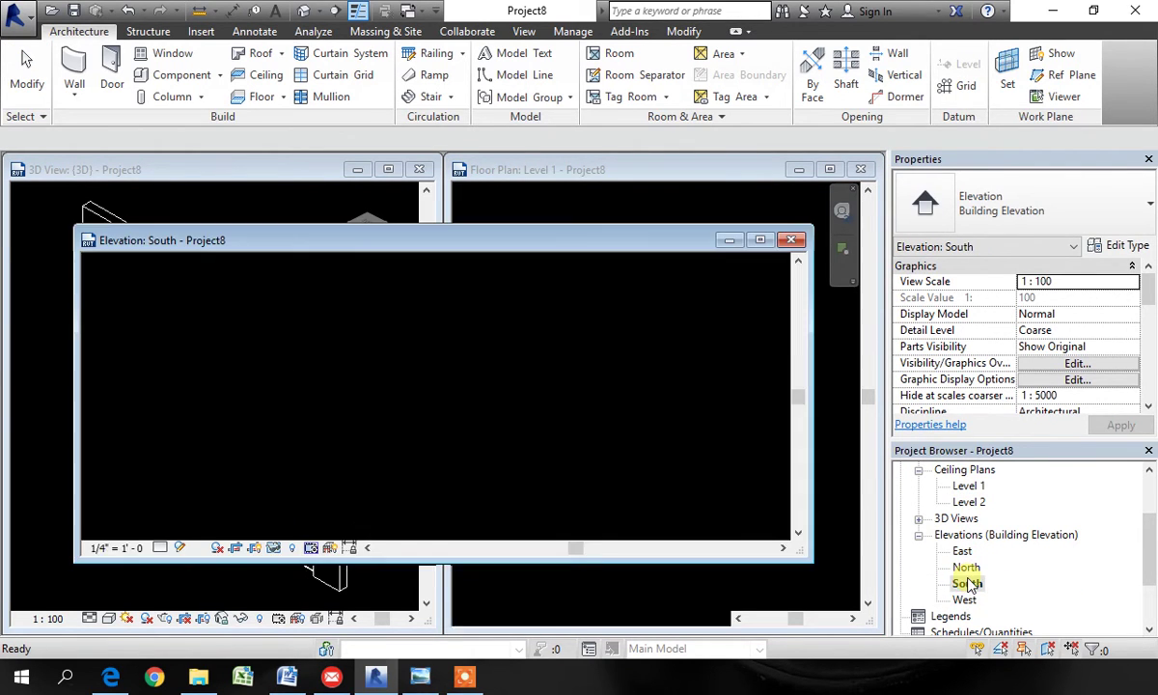
{"action": "scroll", "coordinate": [254, 396], "scroll_direction": "up", "scroll_amount": 2}
{"action": "scroll", "coordinate": [377, 435], "scroll_direction": "down", "scroll_amount": 2}
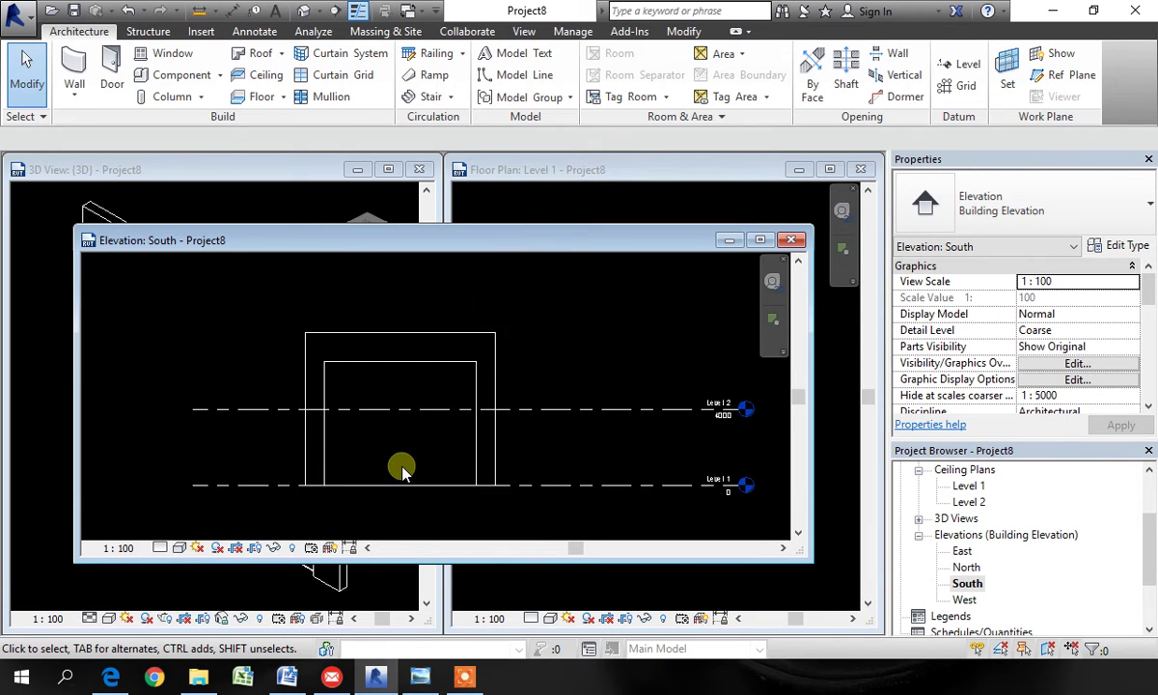
{"action": "scroll", "coordinate": [323, 431], "scroll_direction": "up", "scroll_amount": 1}
{"action": "scroll", "coordinate": [323, 431], "scroll_direction": "down", "scroll_amount": 2}
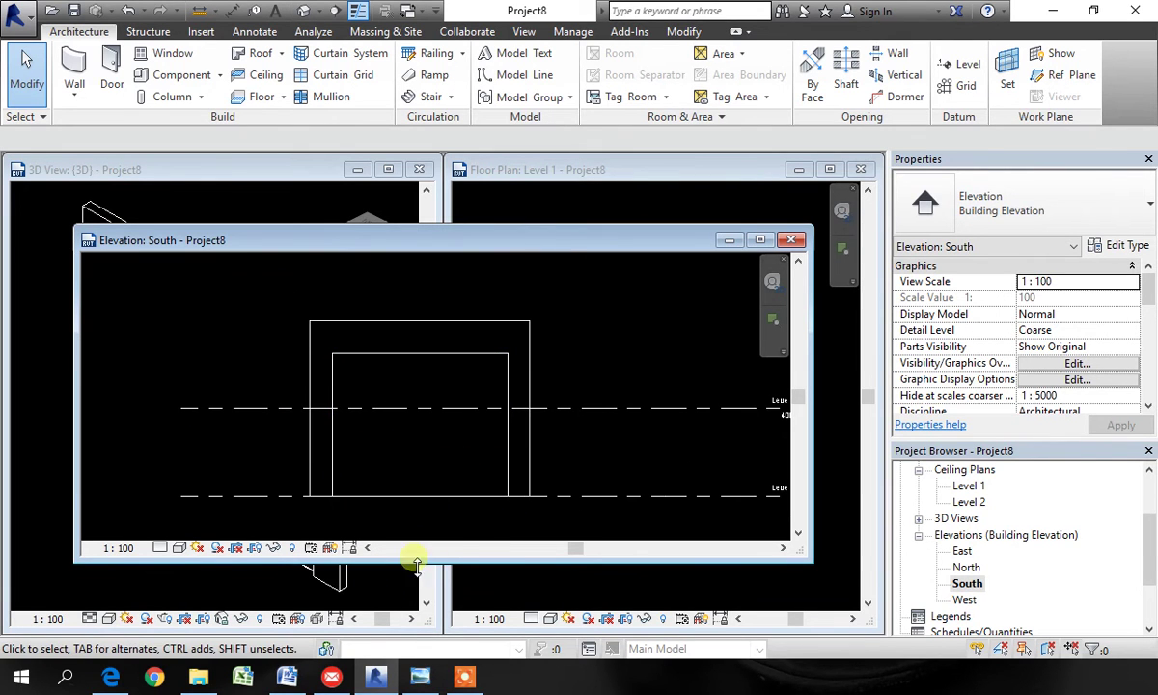
Step: Examine the glazing divisions in the reference photo against the curtain wall in the South elevation
{"action": "left_click", "coordinate": [447, 679]}
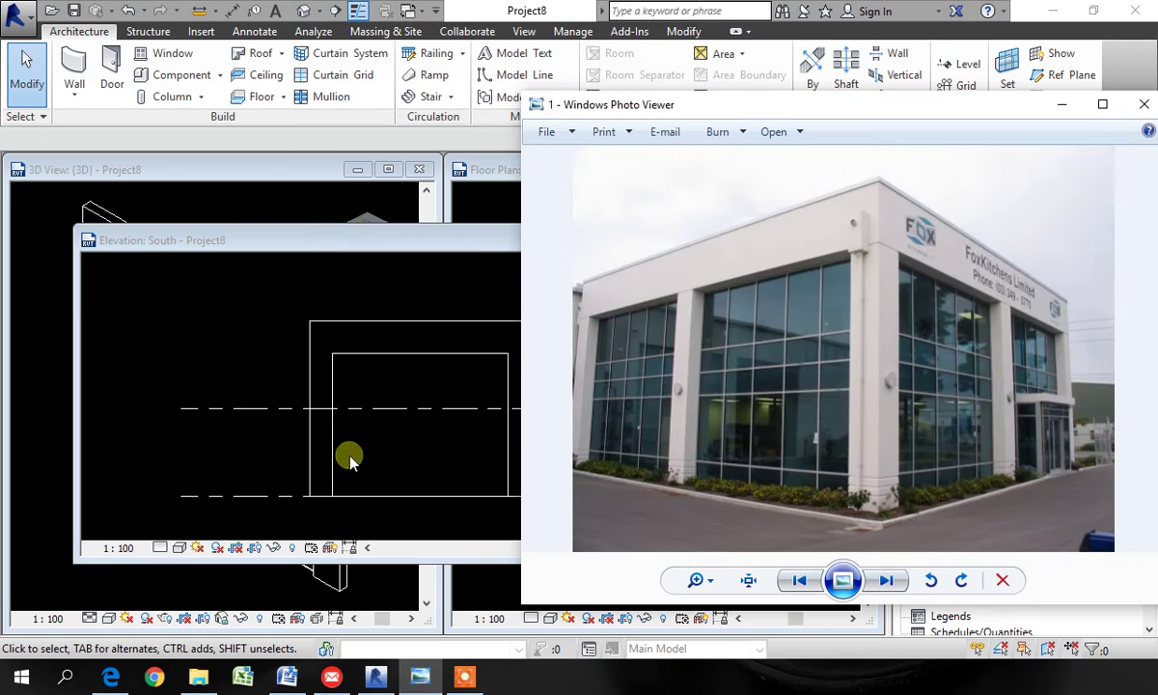
{"action": "left_click_drag", "start_coordinate": [284, 240], "coordinate": [293, 153]}
{"action": "left_click_drag", "start_coordinate": [404, 162], "coordinate": [366, 256]}
{"action": "left_click", "coordinate": [420, 676]}
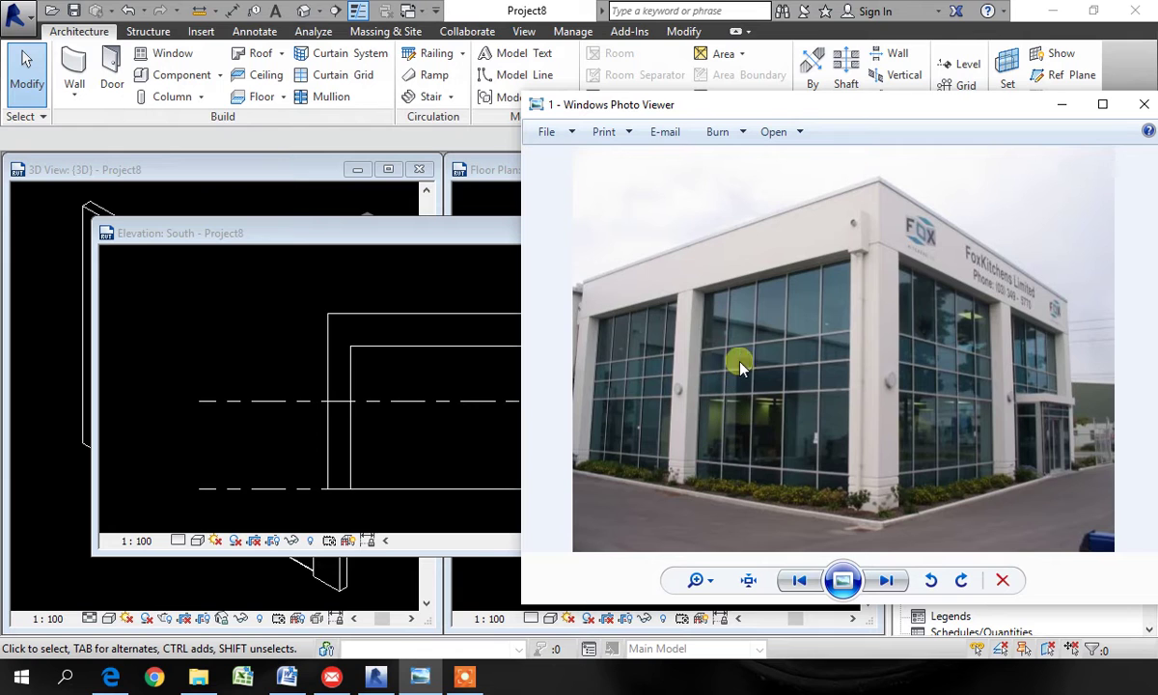
{"action": "left_click", "coordinate": [391, 234]}
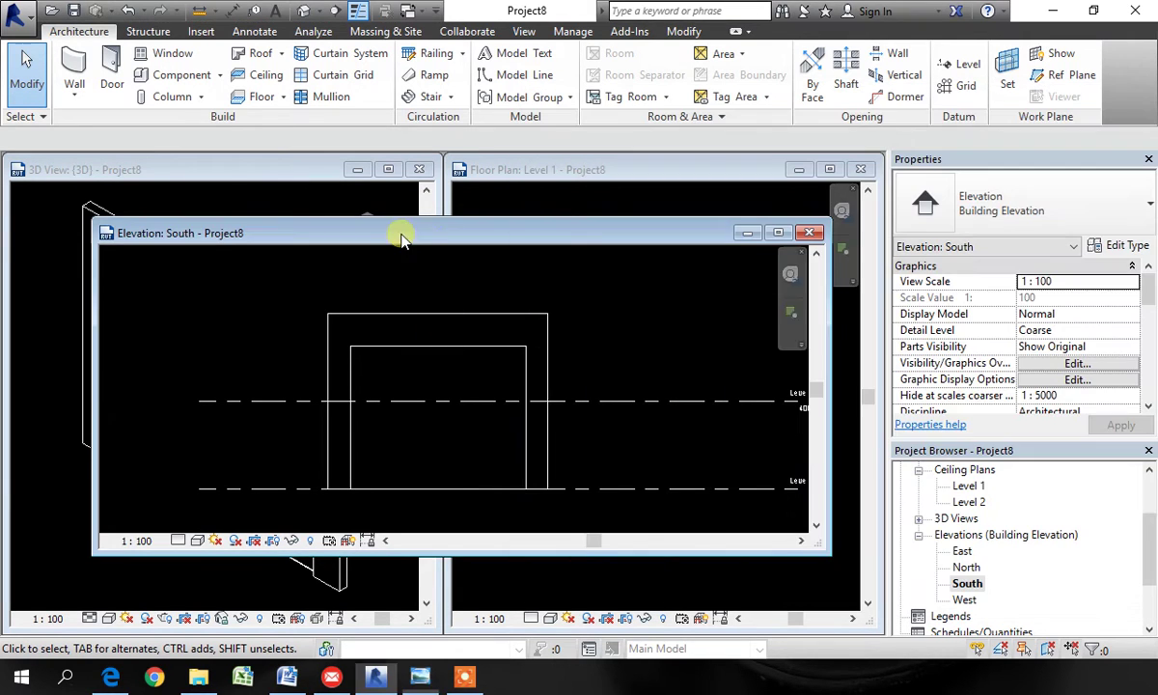
{"action": "left_click_drag", "start_coordinate": [401, 229], "coordinate": [471, 251]}
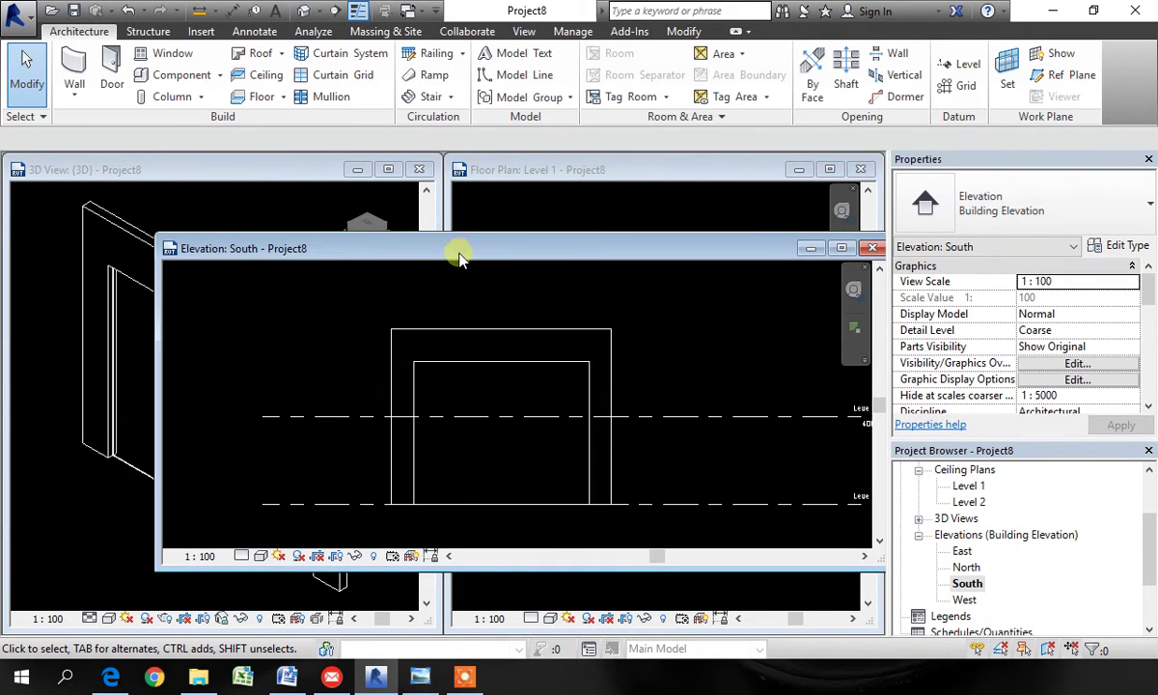
{"action": "left_click", "coordinate": [462, 314]}
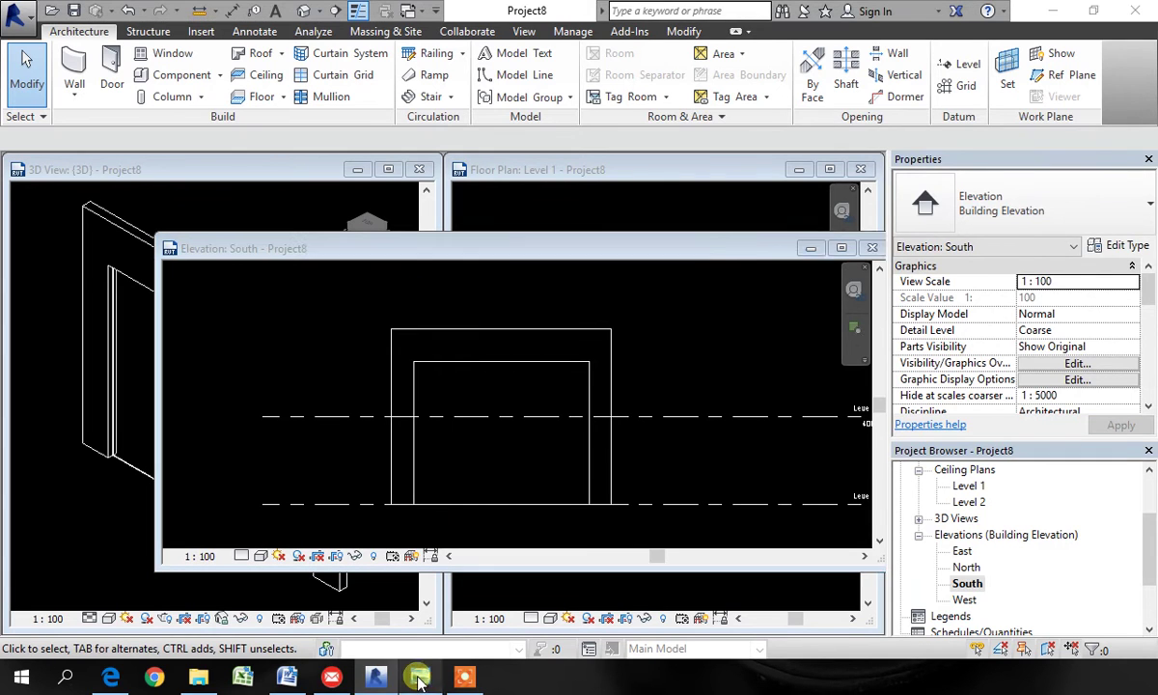
{"action": "left_click", "coordinate": [419, 678]}
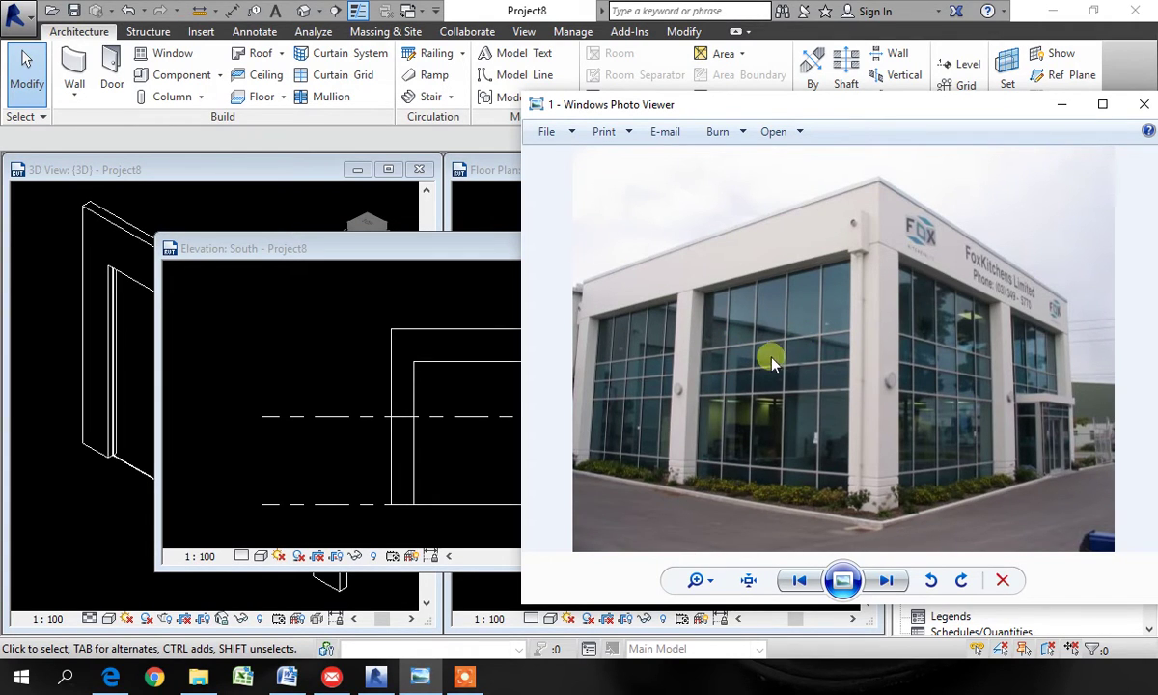
{"action": "left_click", "coordinate": [482, 255]}
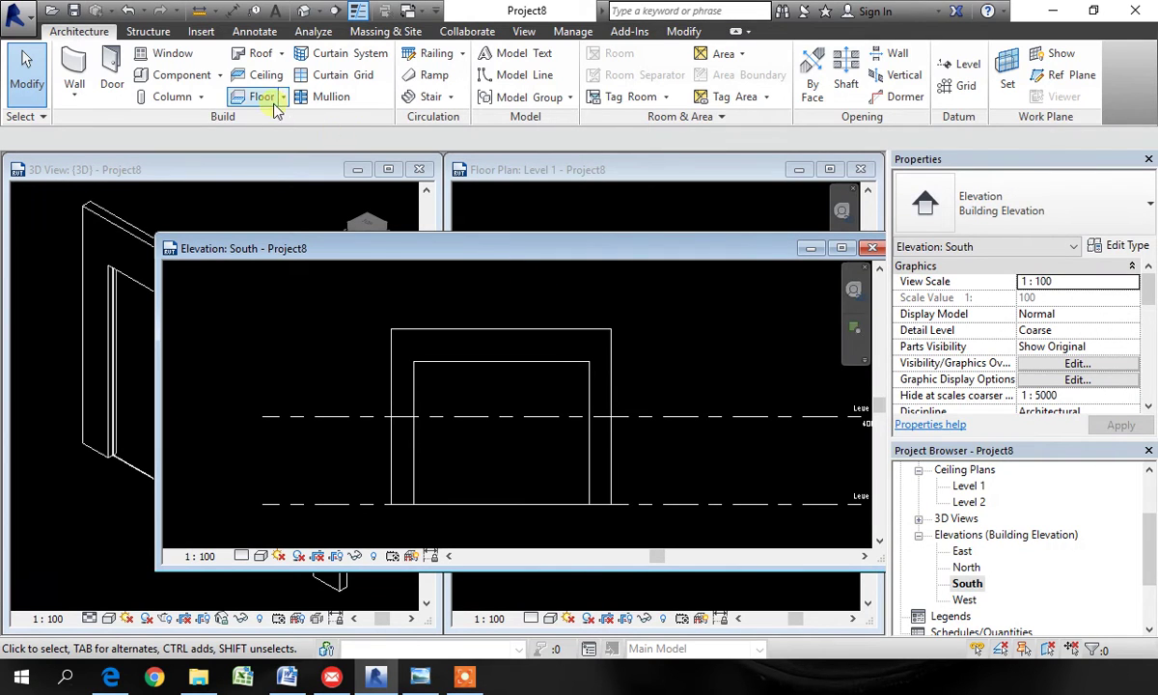
Step: Place four vertical curtain grid lines on the Glass Front wall, spaced about 1400, 2200, 2200 and 1100 mm starting from its left edge
{"action": "left_click", "coordinate": [333, 76]}
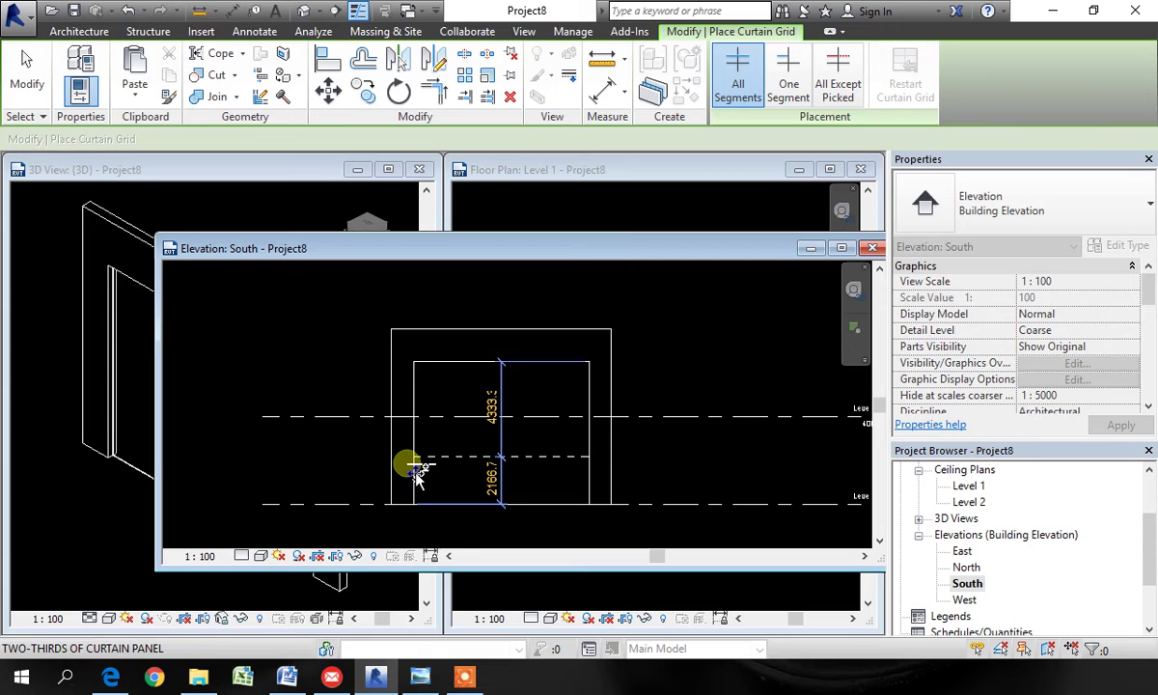
{"action": "left_click", "coordinate": [445, 367]}
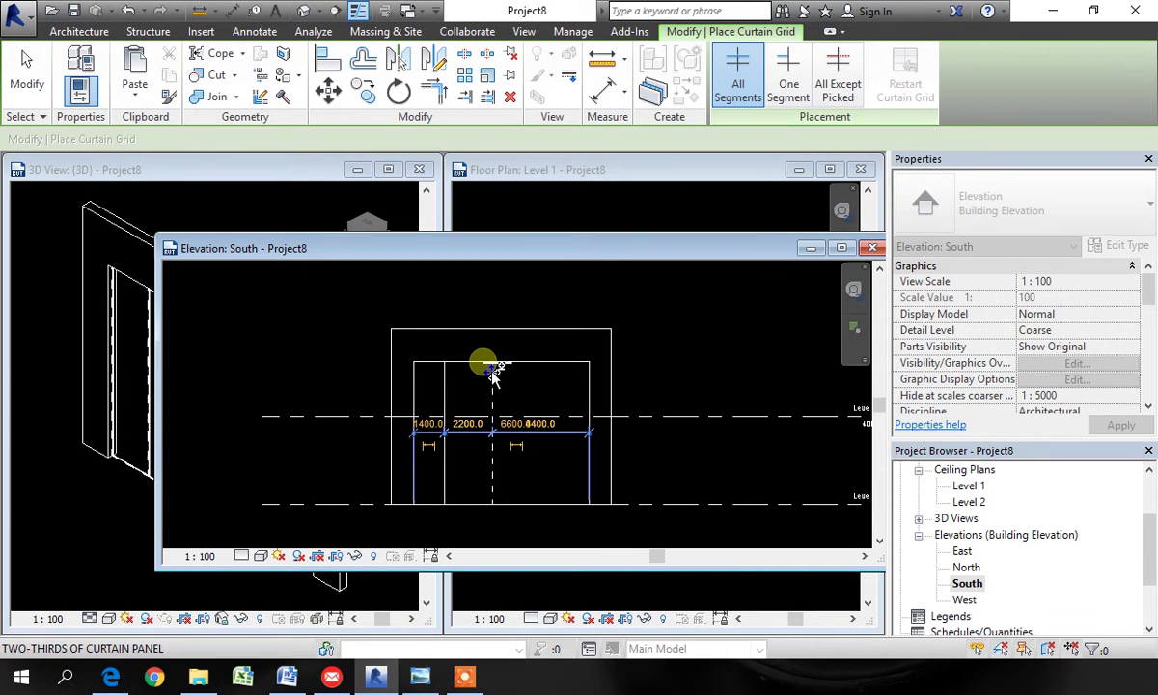
{"action": "left_click", "coordinate": [495, 374]}
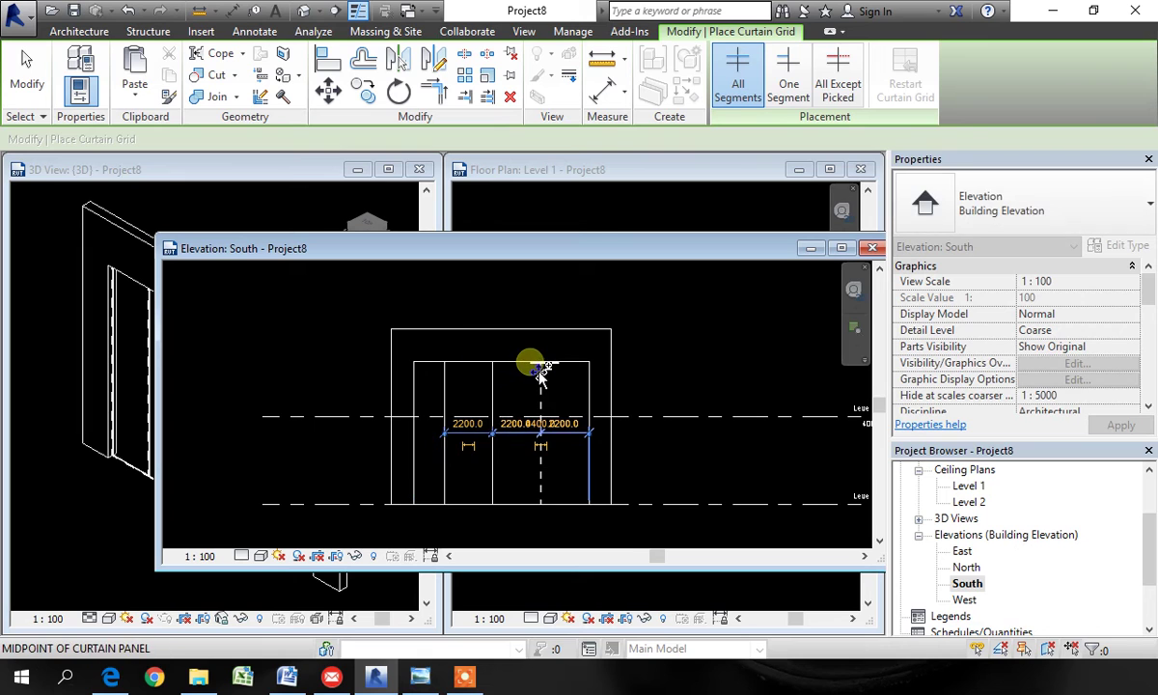
{"action": "left_click", "coordinate": [540, 374]}
{"action": "key", "text": "alt+Tab"}
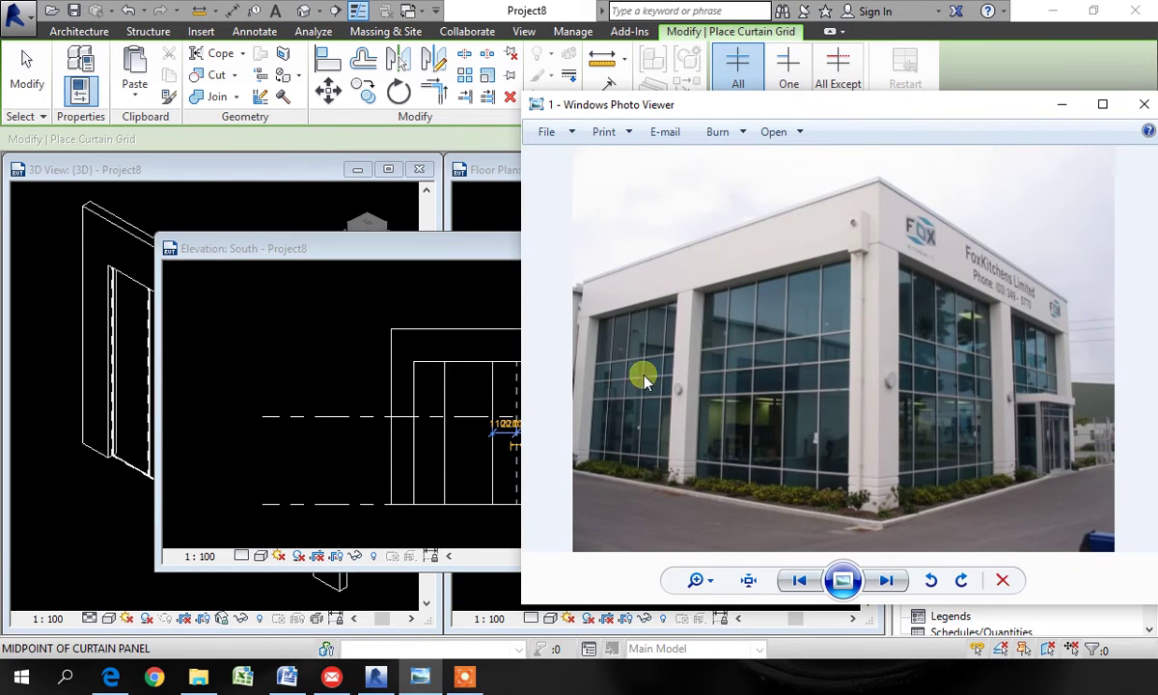
{"action": "key", "text": "alt+Tab"}
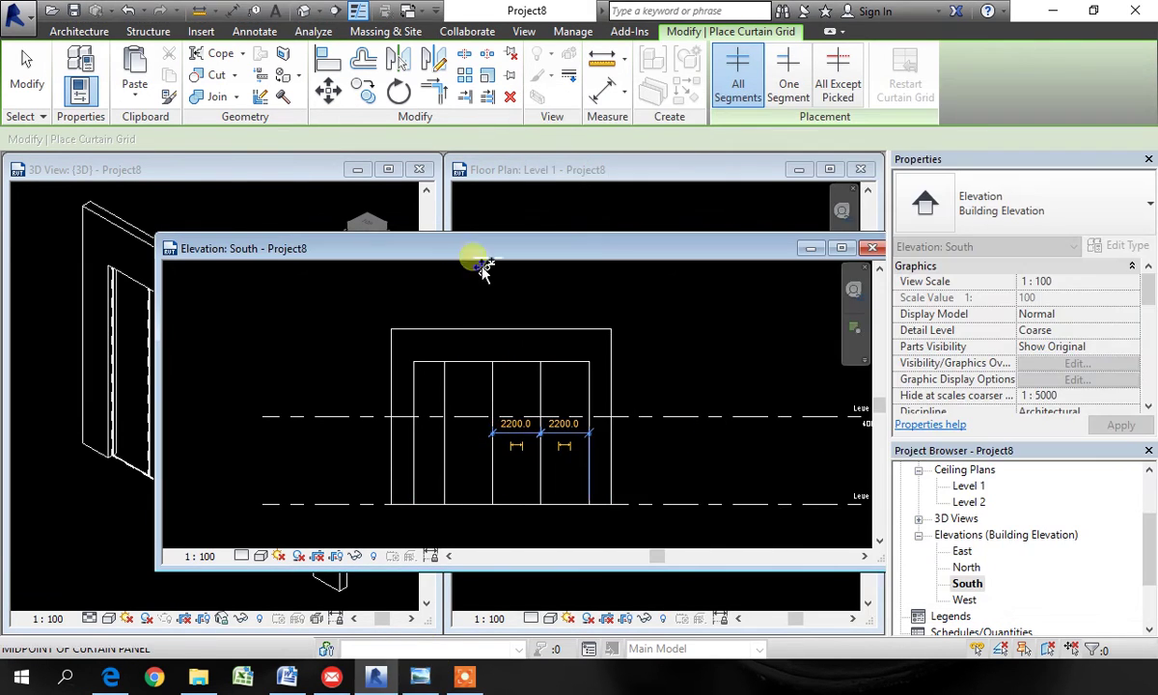
{"action": "left_click", "coordinate": [583, 367]}
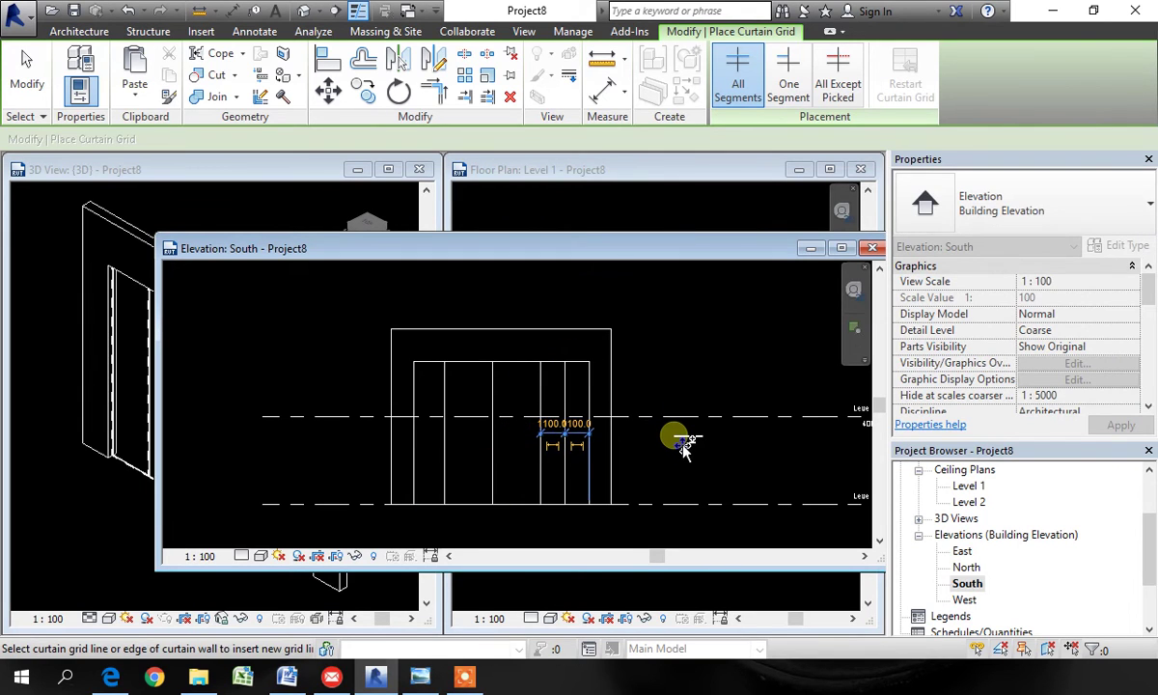
{"action": "key", "text": "Escape"}
Step: Add a continuous aligned dimension below the wall, referencing both curtain wall side edges and all four vertical grid lines
{"action": "scroll", "coordinate": [509, 544], "scroll_direction": "up", "scroll_amount": 1}
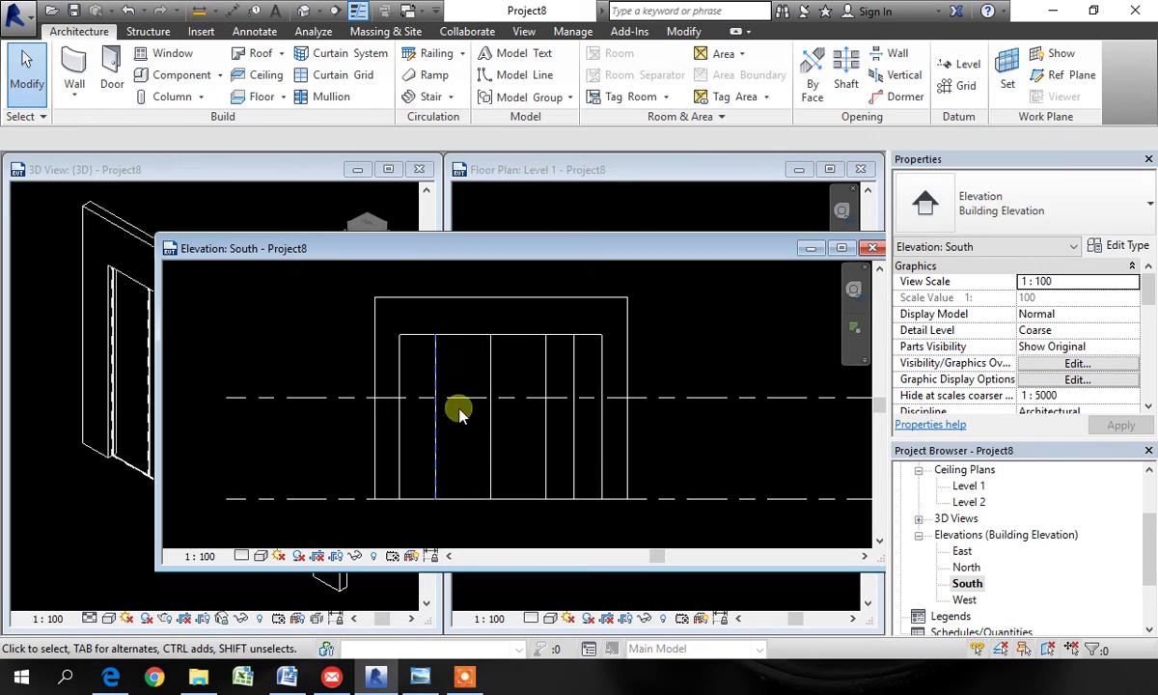
{"action": "left_click", "coordinate": [232, 13]}
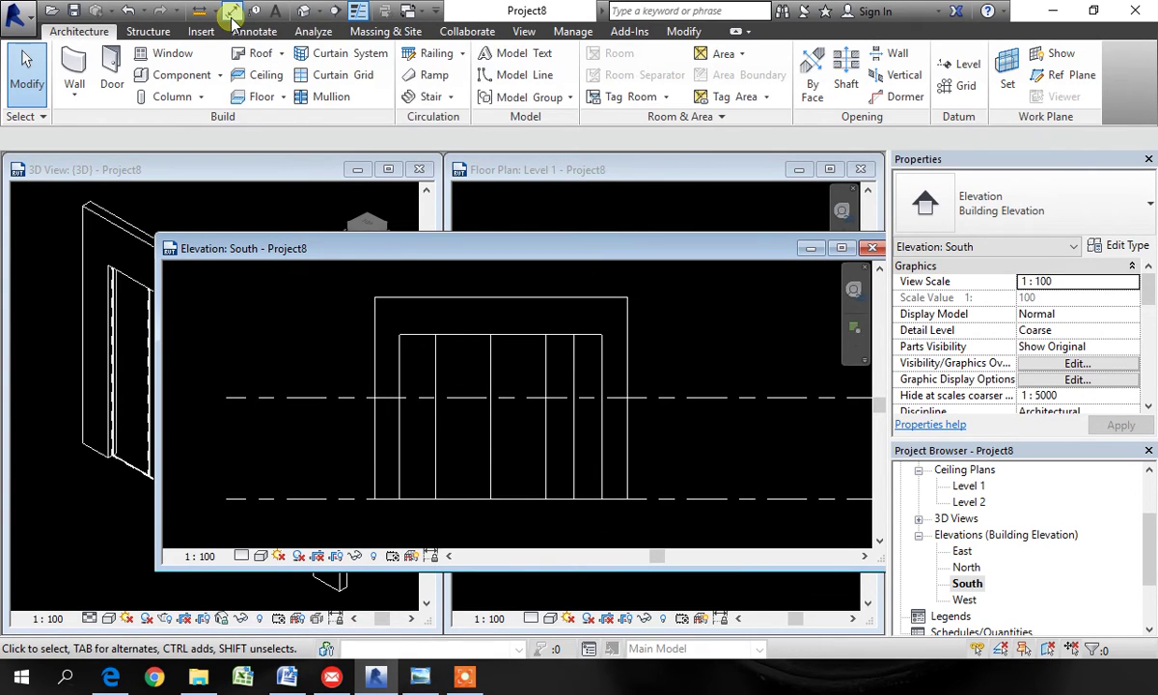
{"action": "left_click", "coordinate": [402, 480]}
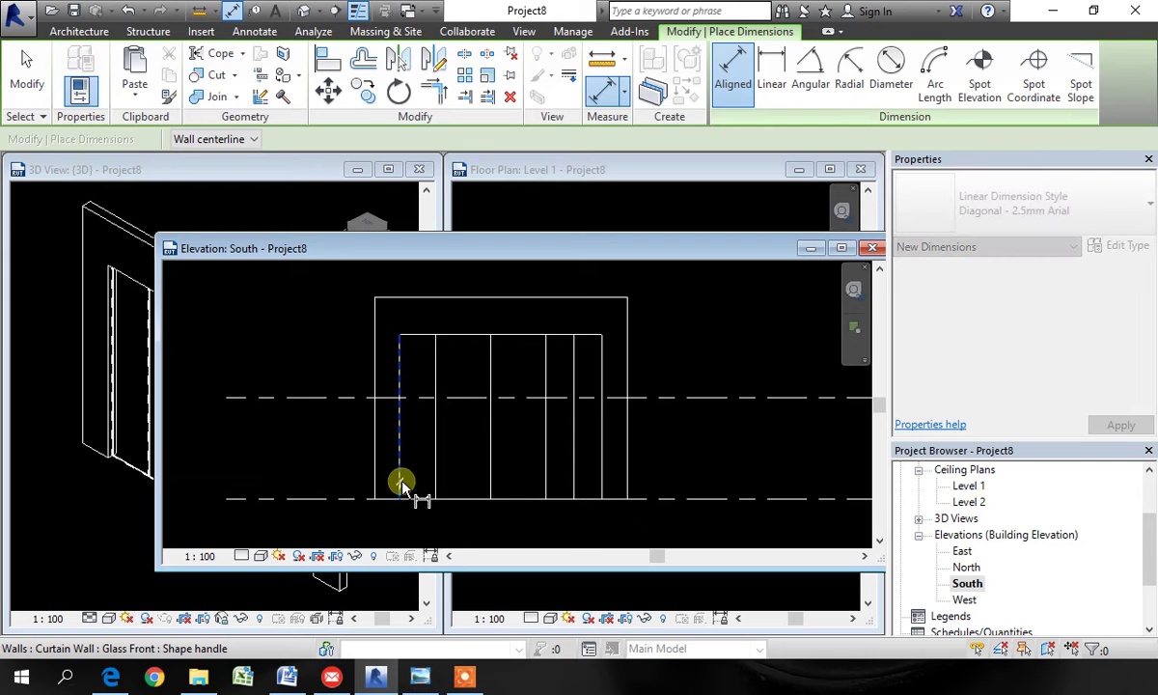
{"action": "left_click", "coordinate": [434, 480]}
{"action": "left_click", "coordinate": [490, 480]}
{"action": "left_click", "coordinate": [545, 483]}
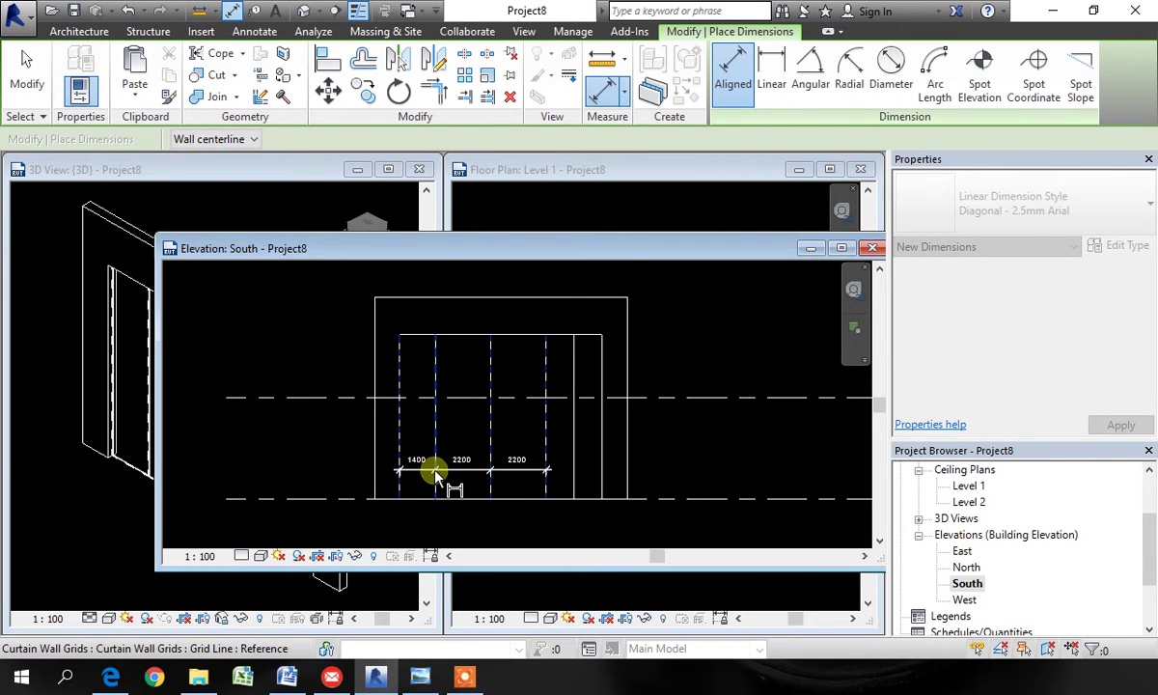
{"action": "left_click", "coordinate": [574, 482]}
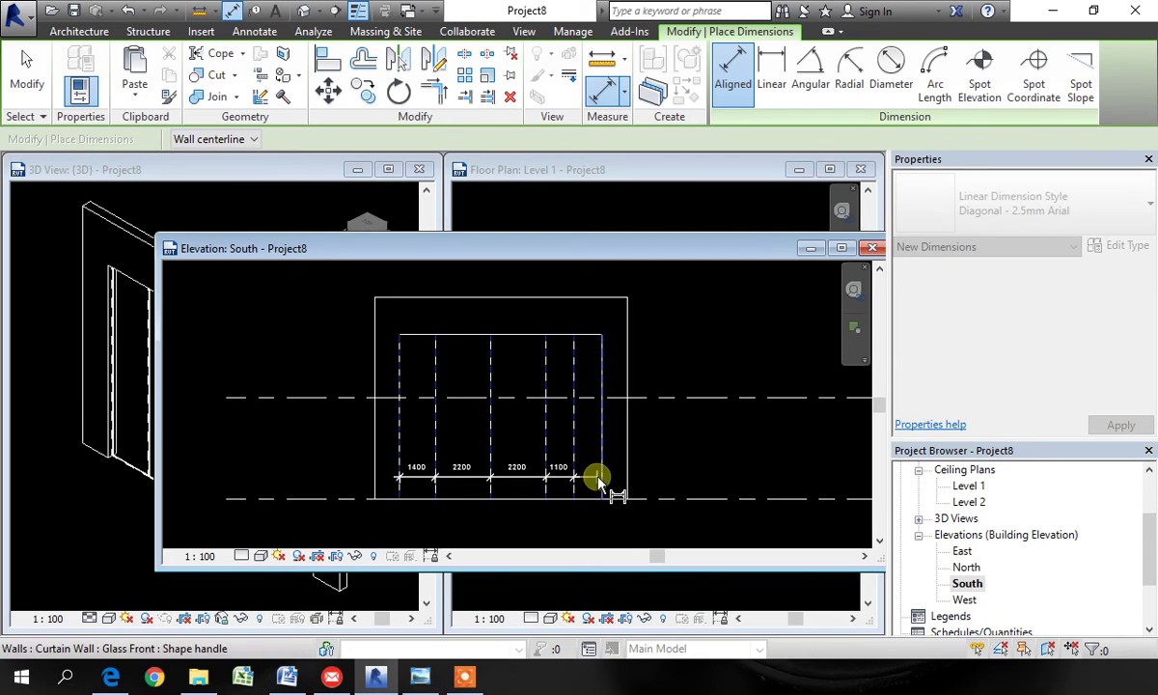
{"action": "left_click", "coordinate": [594, 480]}
{"action": "left_click", "coordinate": [592, 530]}
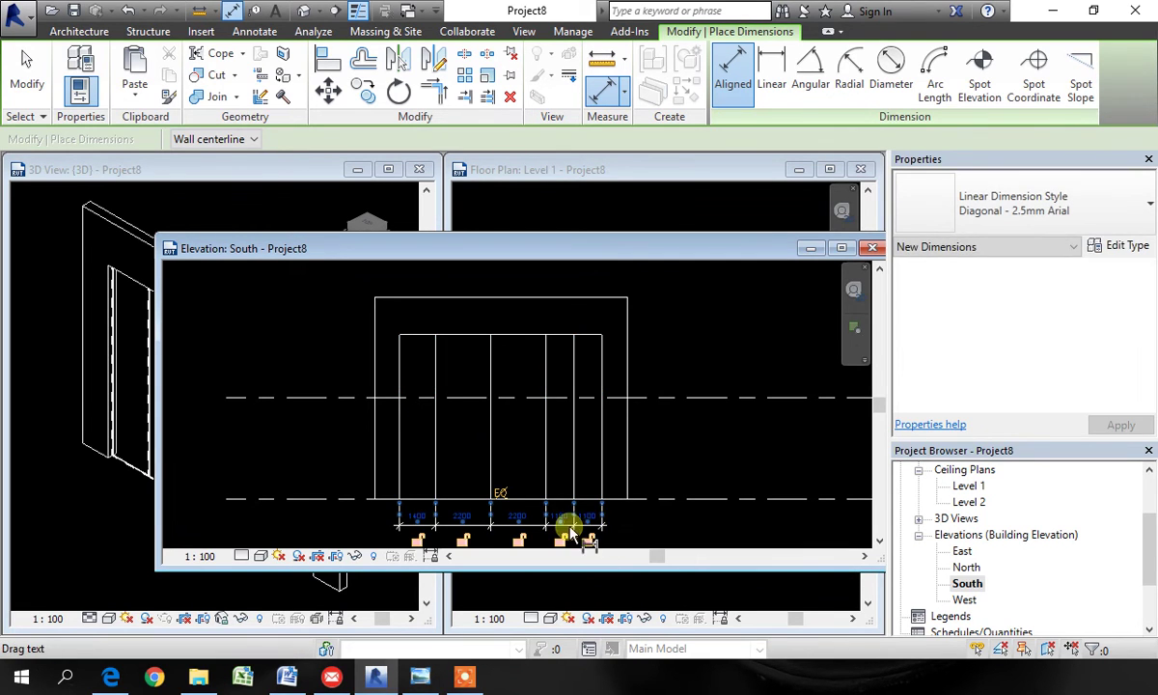
Step: Apply the EQ constraint to the dimension string to space the vertical grid lines equally, and end the dimension command
{"action": "left_click", "coordinate": [503, 493]}
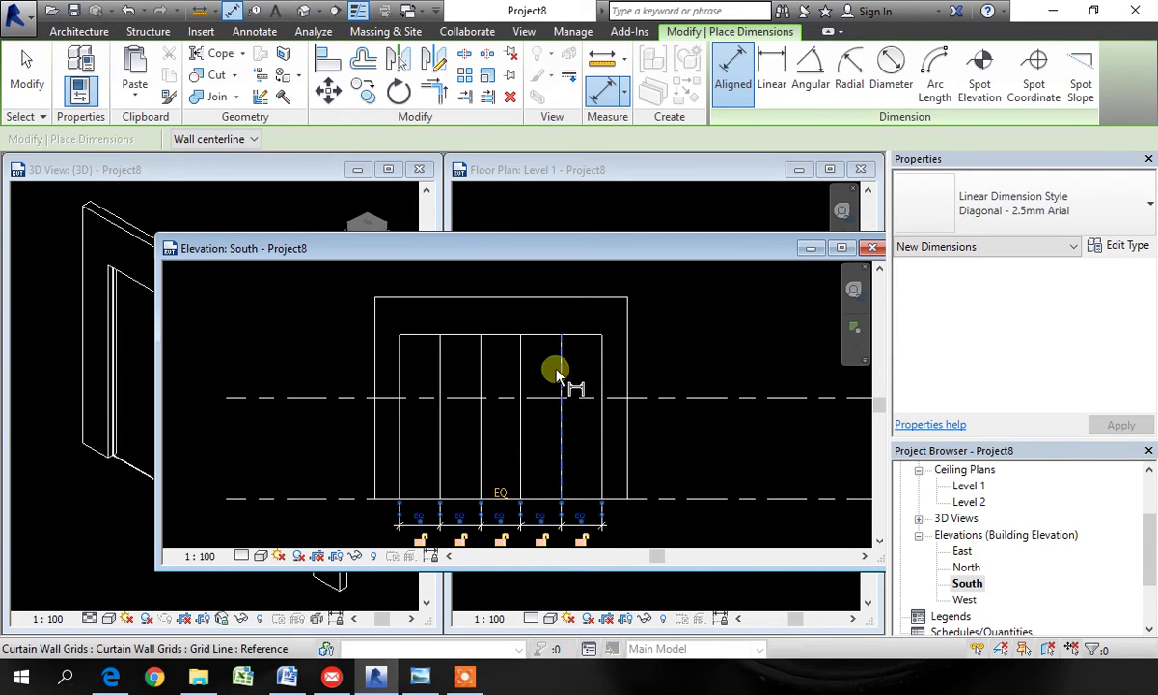
{"action": "left_click_drag", "start_coordinate": [315, 251], "coordinate": [342, 231]}
{"action": "scroll", "coordinate": [558, 468], "scroll_direction": "up", "scroll_amount": 1}
{"action": "key", "text": "Escape"}
{"action": "key", "text": "Escape"}
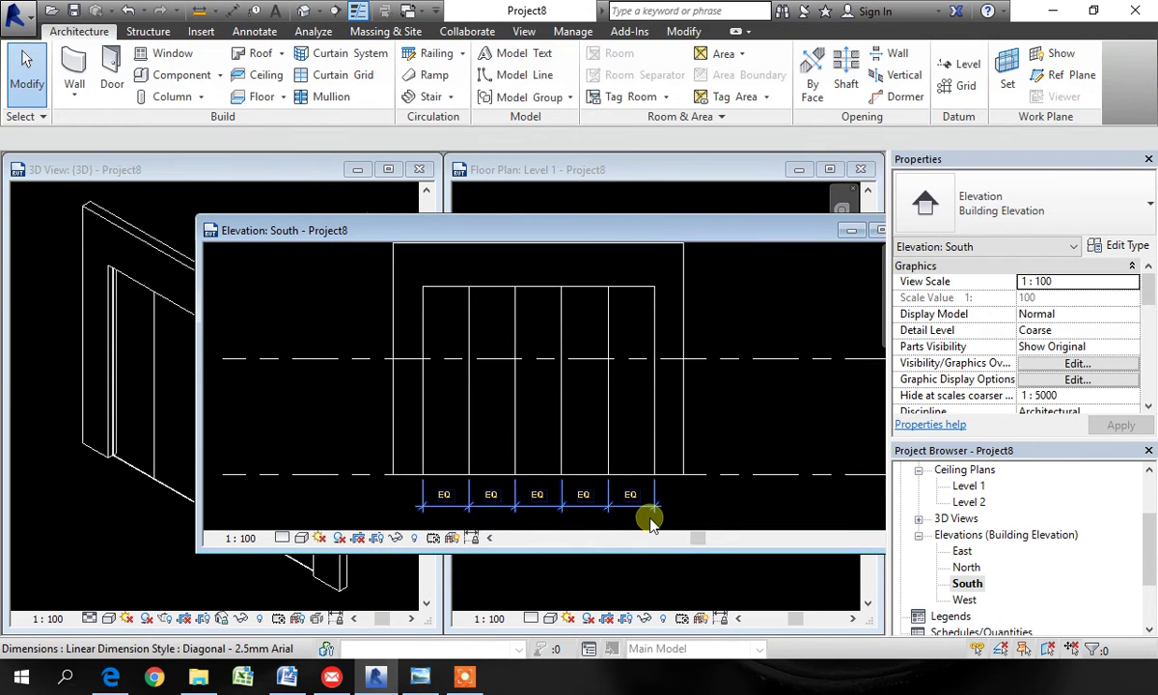
Step: Delete the EQ dimension string below the curtain wall and unconstrain the grid lines
{"action": "left_click", "coordinate": [650, 517]}
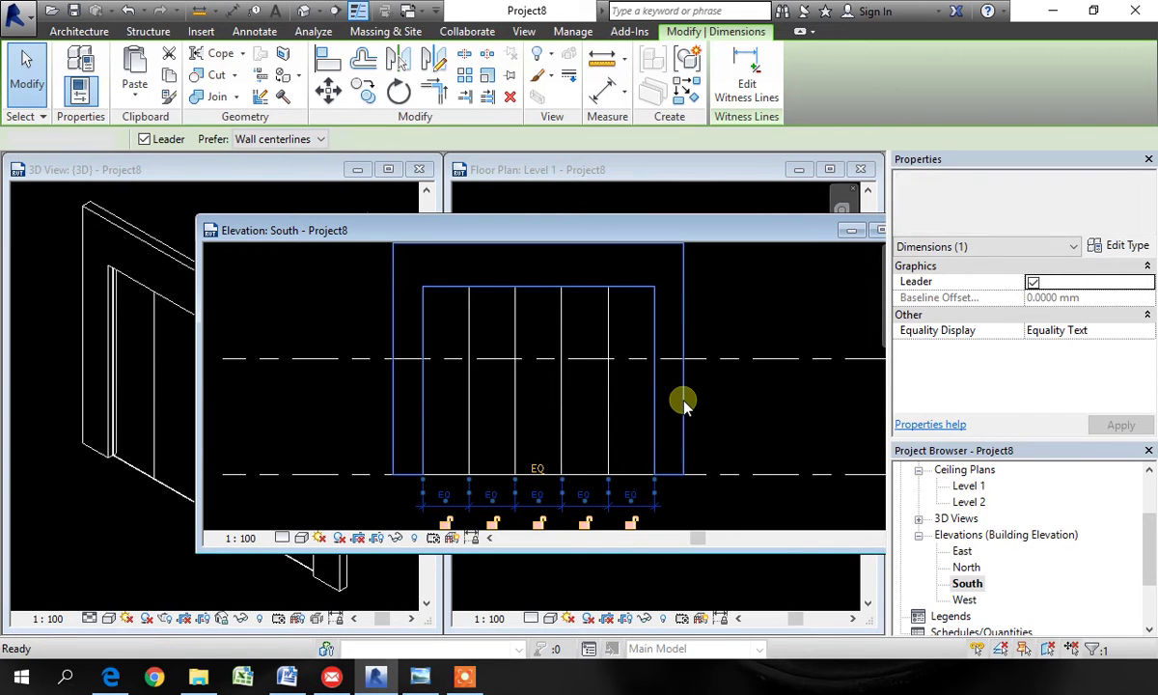
{"action": "key", "text": "Delete"}
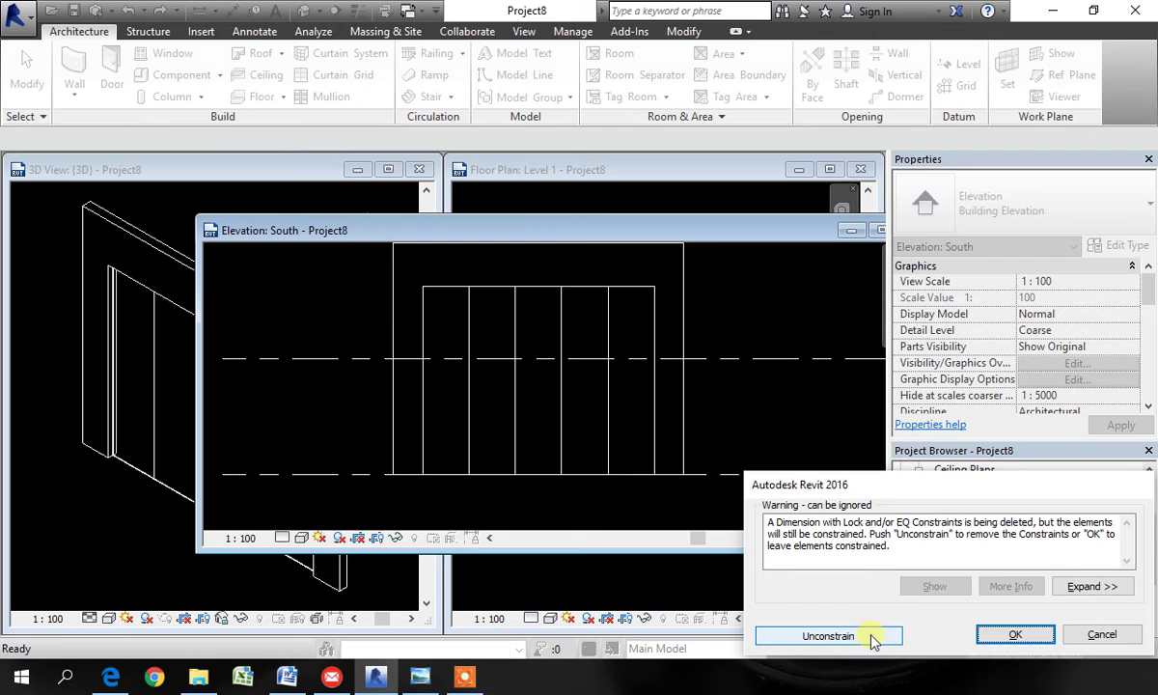
{"action": "left_click", "coordinate": [832, 635]}
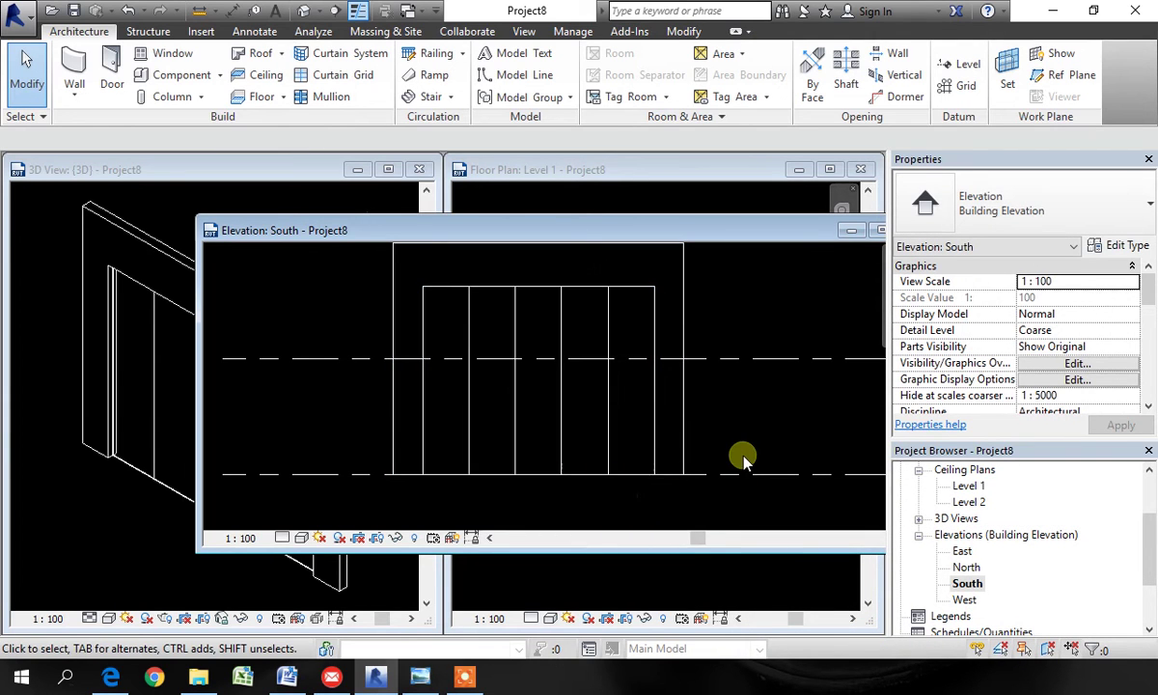
{"action": "left_click_drag", "start_coordinate": [743, 461], "coordinate": [649, 180]}
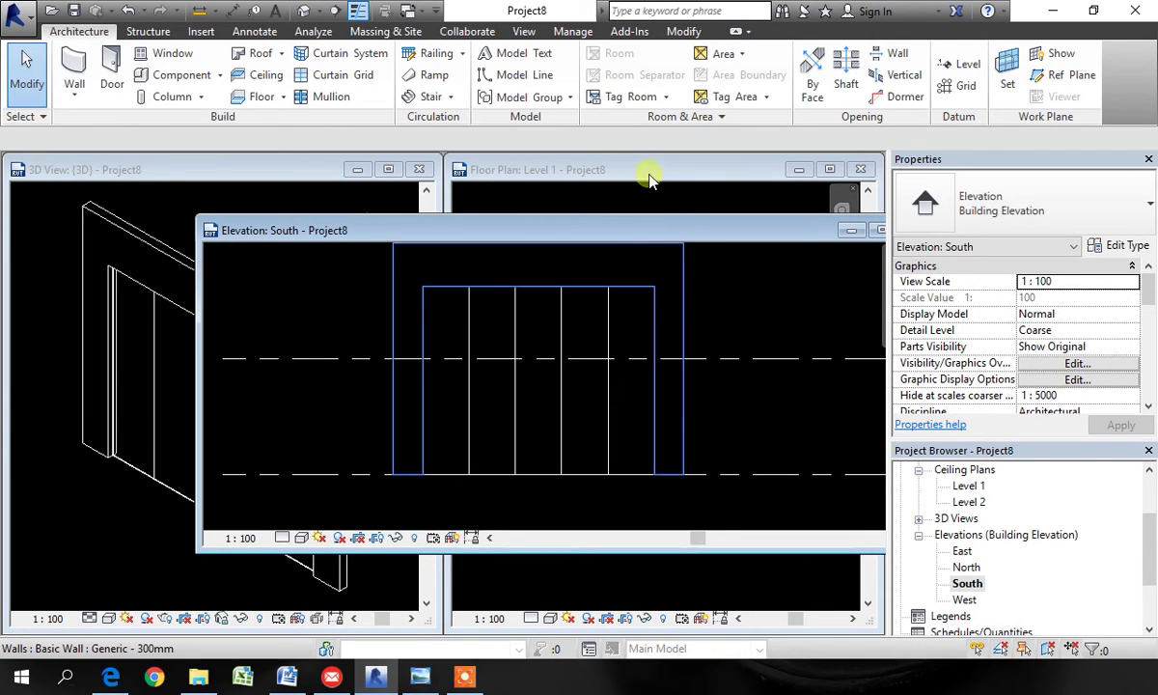
Step: Check the reference photo and place a horizontal curtain grid line 800 mm above the base of the curtain wall
{"action": "left_click", "coordinate": [420, 675]}
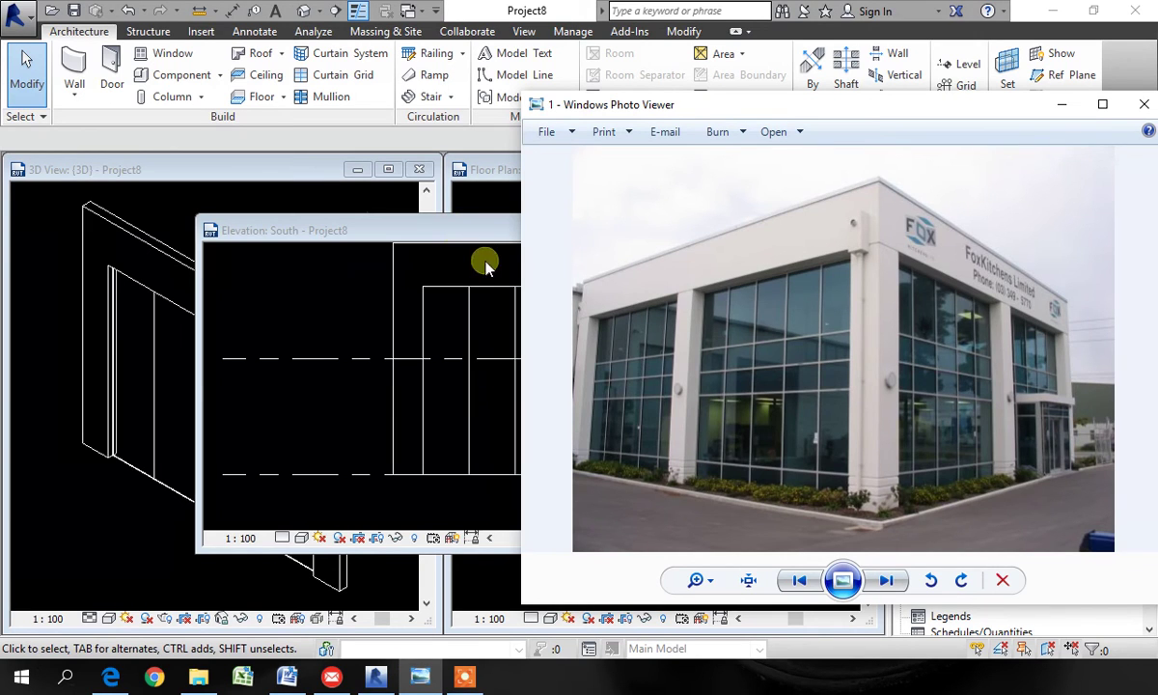
{"action": "left_click", "coordinate": [463, 237]}
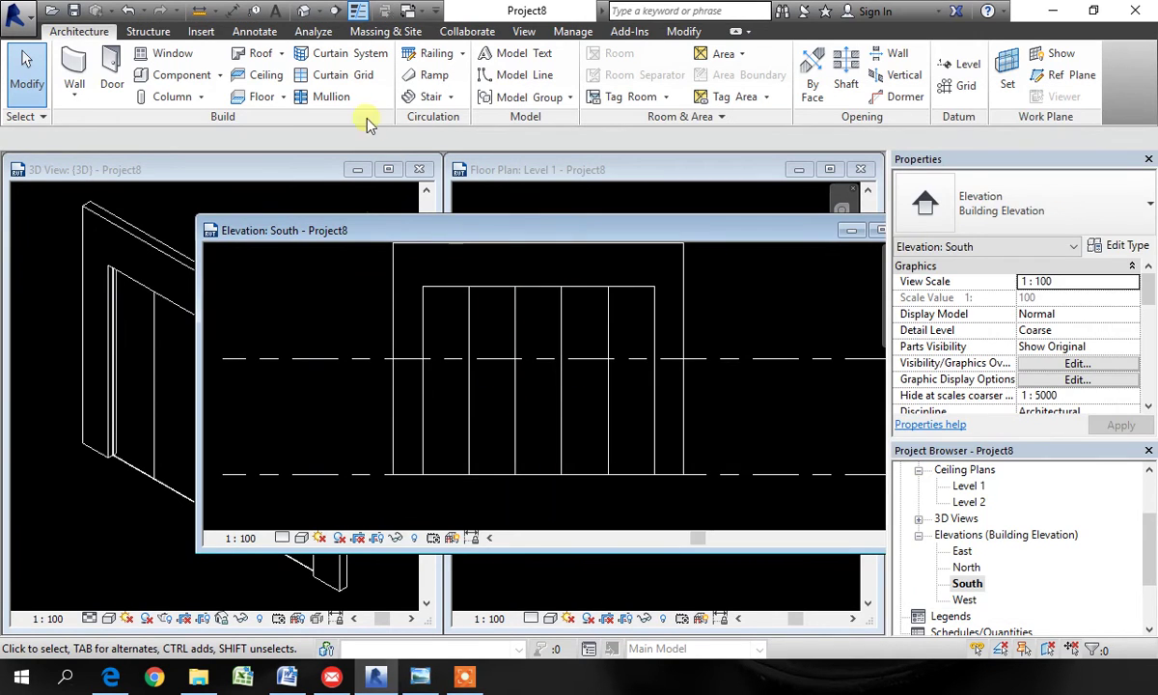
{"action": "left_click", "coordinate": [361, 86]}
{"action": "scroll", "coordinate": [487, 483], "scroll_direction": "up", "scroll_amount": 5}
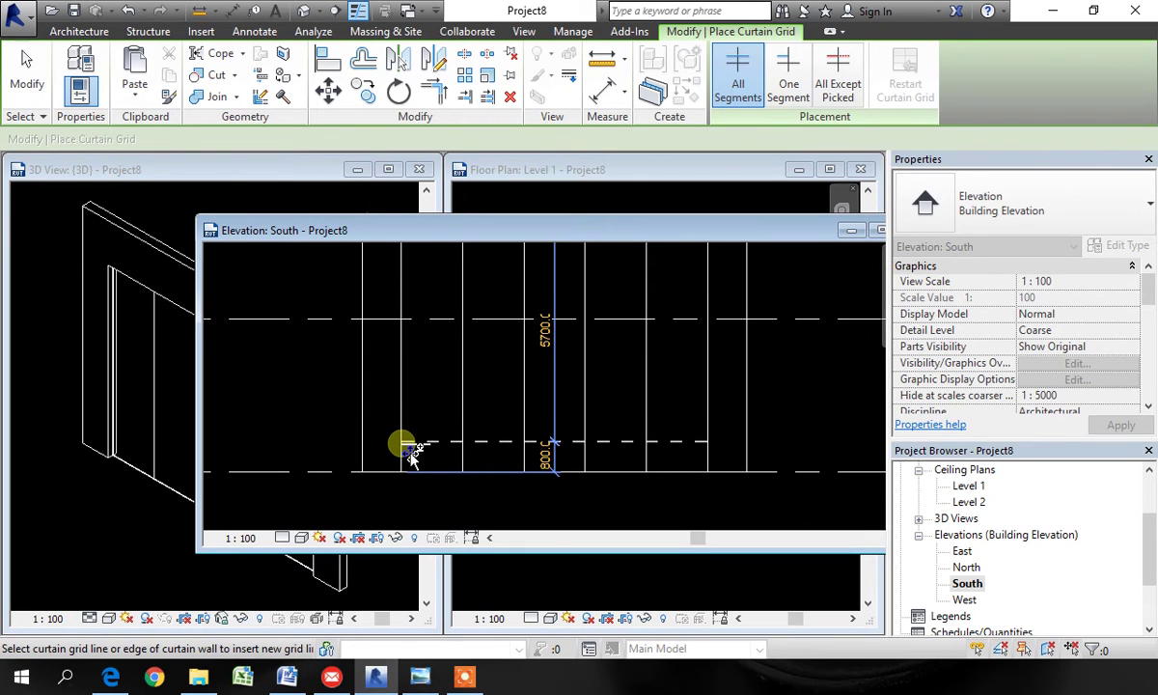
{"action": "left_click", "coordinate": [412, 442]}
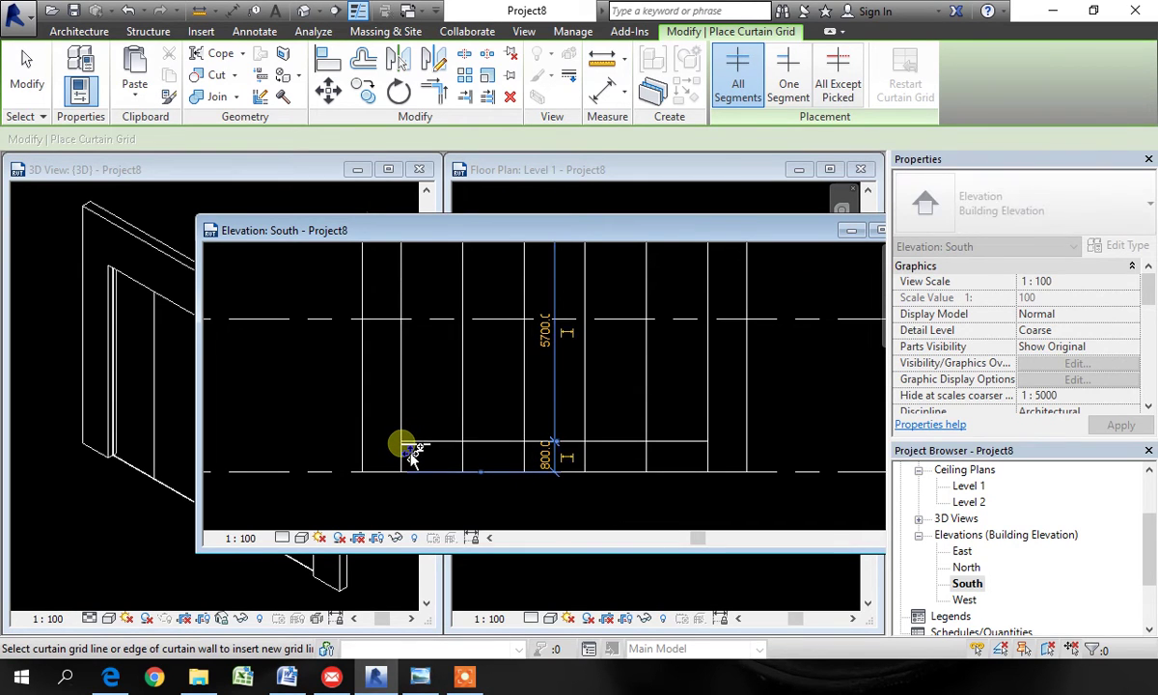
Step: Place three more horizontal curtain grid lines above the lowest one, about 1900, 900 and 1450 mm apart going upward
{"action": "left_click", "coordinate": [411, 355]}
{"action": "scroll", "coordinate": [420, 347], "scroll_direction": "up", "scroll_amount": 1}
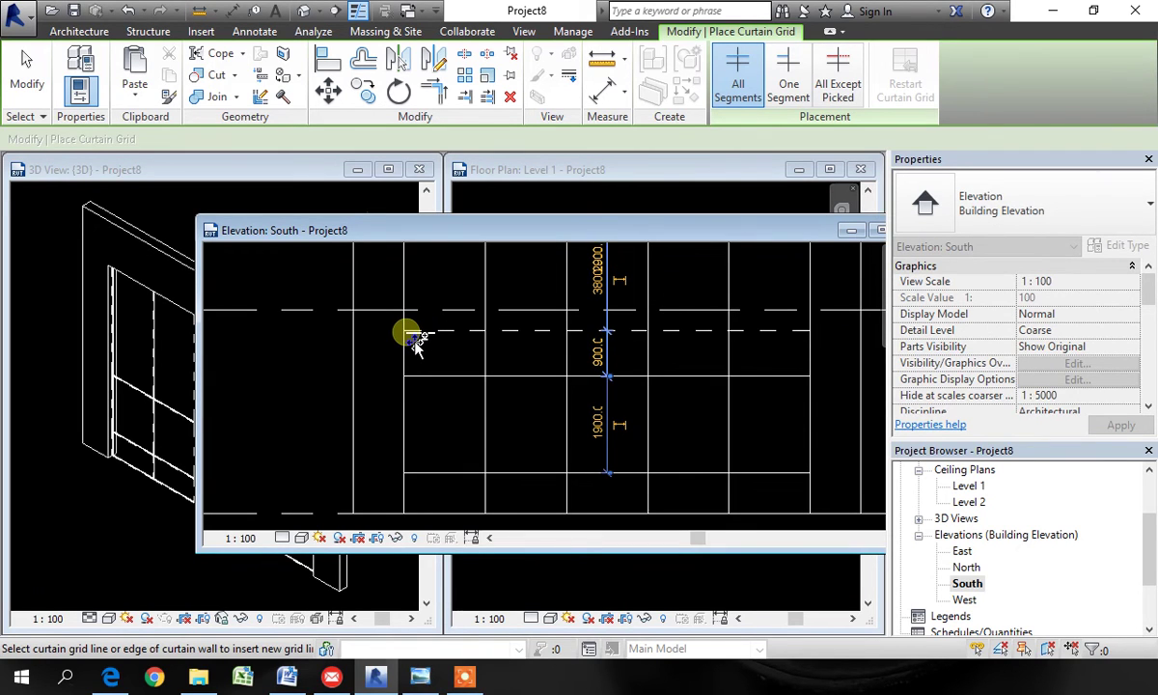
{"action": "left_click", "coordinate": [415, 338]}
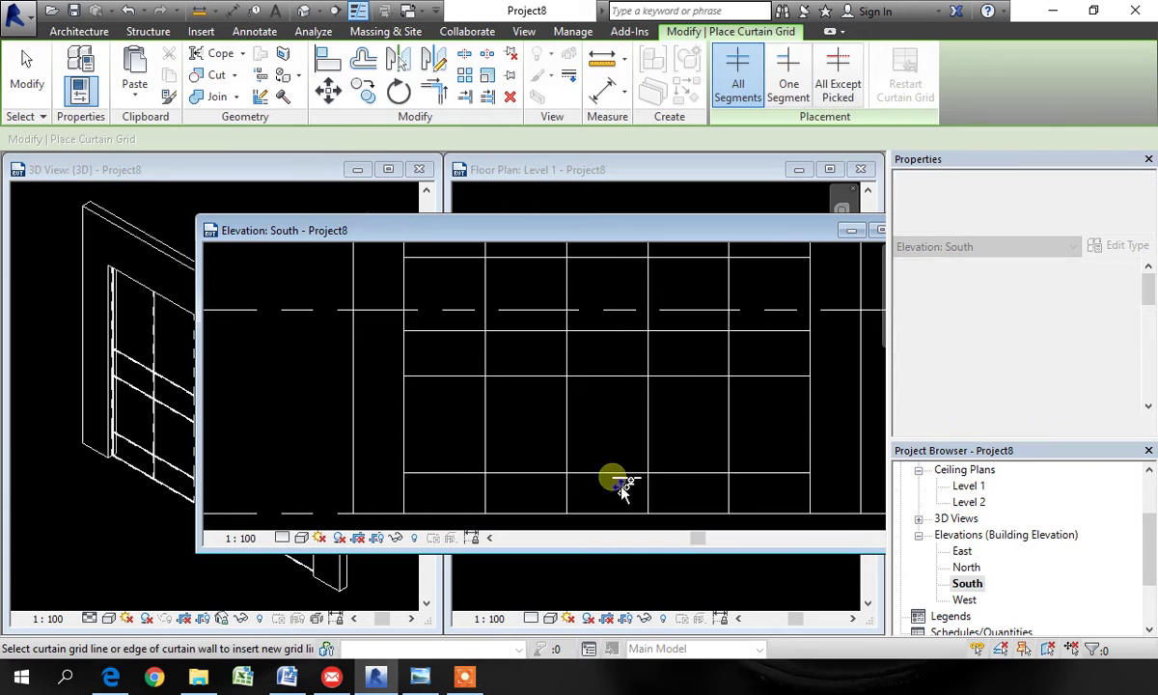
{"action": "key", "text": "Escape"}
{"action": "scroll", "coordinate": [622, 492], "scroll_direction": "down", "scroll_amount": 1}
{"action": "scroll", "coordinate": [610, 494], "scroll_direction": "down", "scroll_amount": 1}
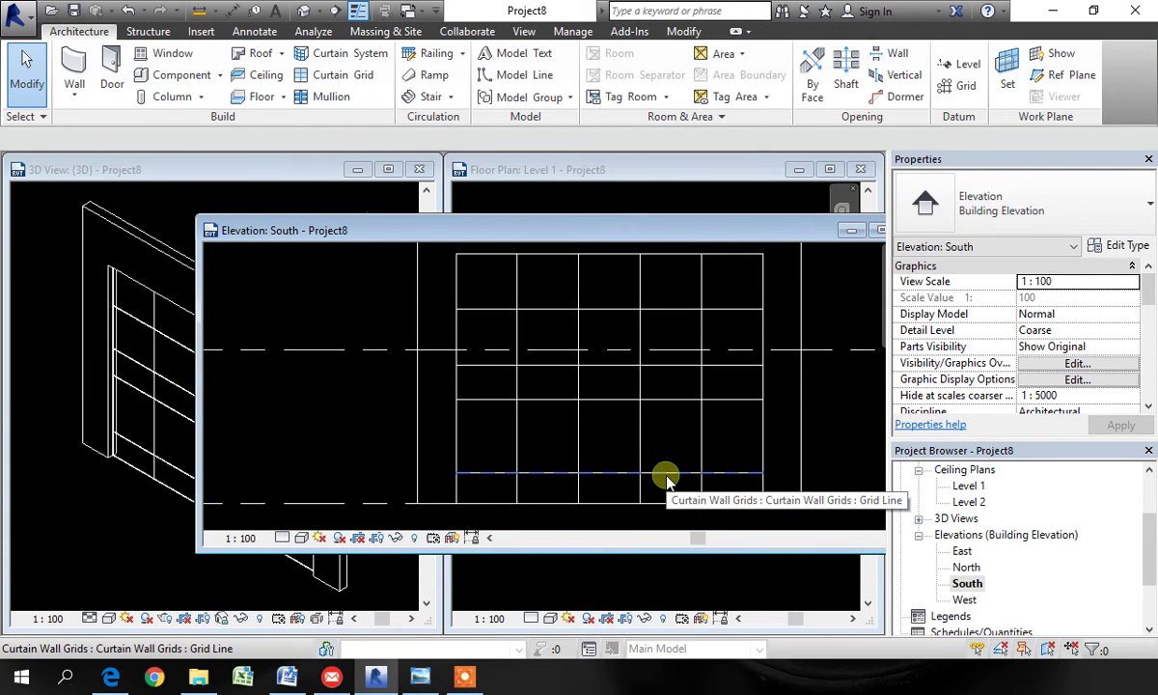
Step: Set the second horizontal grid line 2500 mm above the lowest horizontal grid line
{"action": "left_click", "coordinate": [666, 474]}
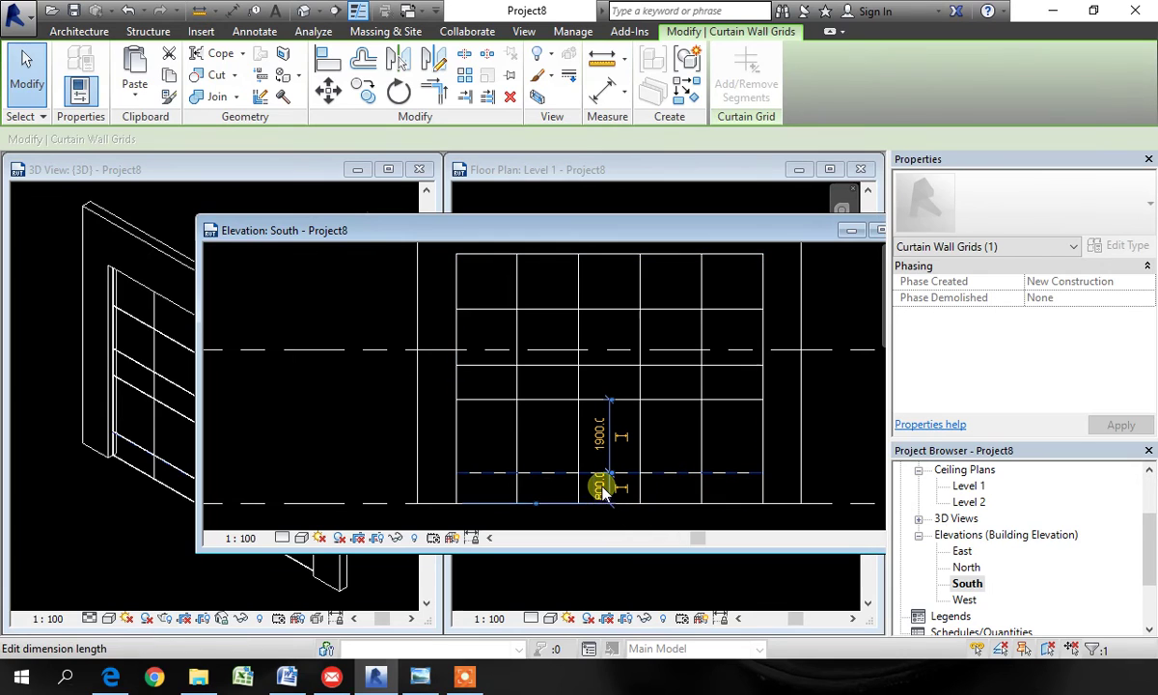
{"action": "scroll", "coordinate": [602, 486], "scroll_direction": "up", "scroll_amount": 3}
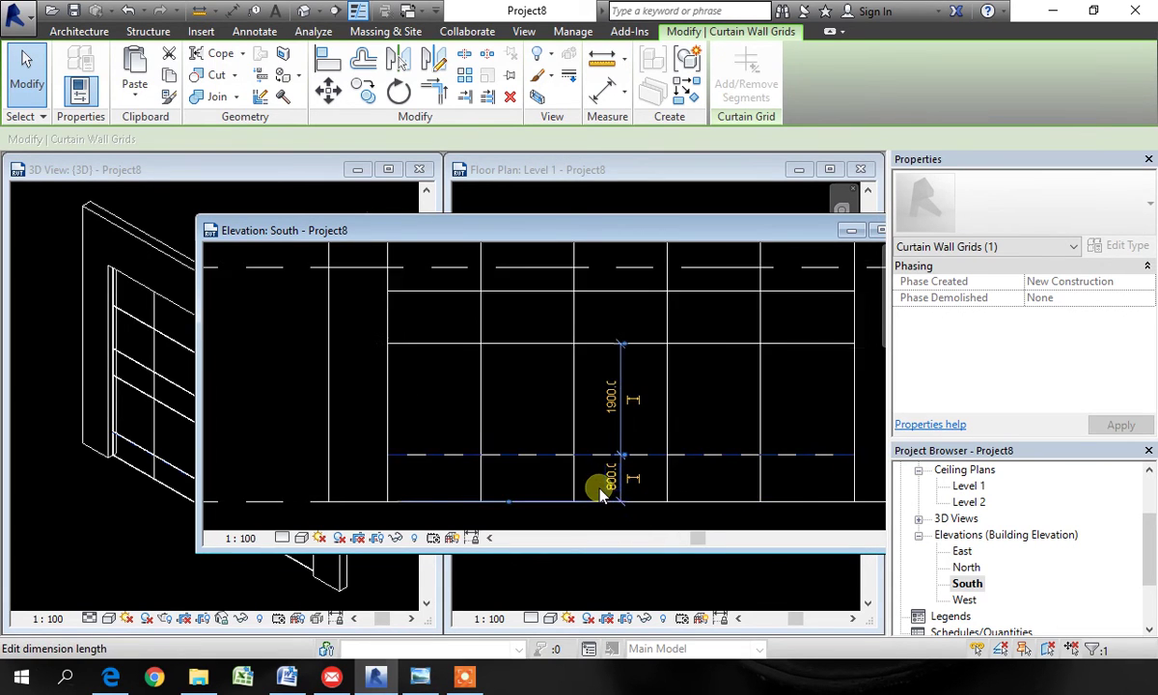
{"action": "scroll", "coordinate": [606, 485], "scroll_direction": "down", "scroll_amount": 3}
{"action": "left_click", "coordinate": [634, 374]}
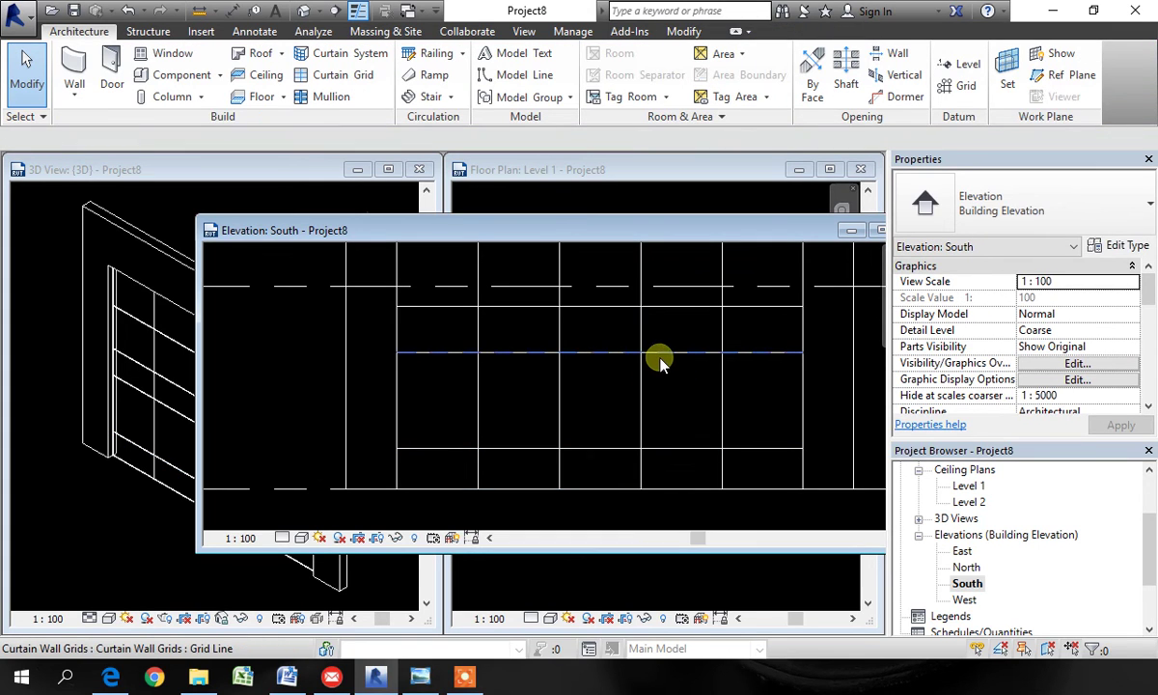
{"action": "left_click", "coordinate": [672, 361]}
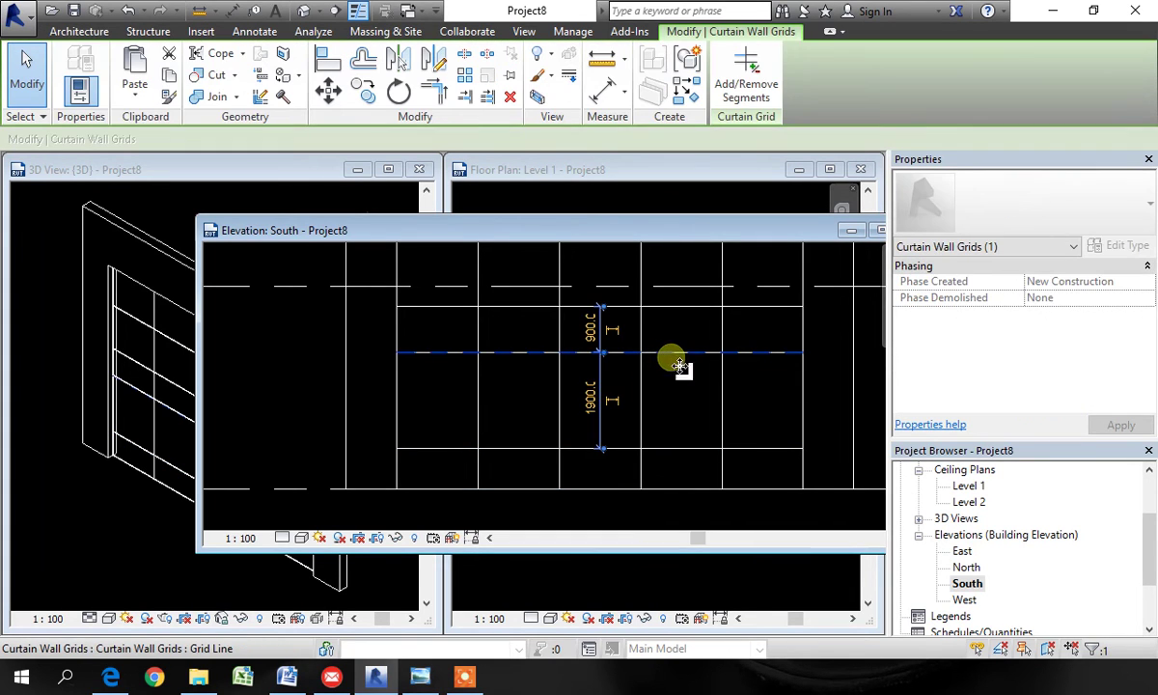
{"action": "left_click", "coordinate": [589, 396]}
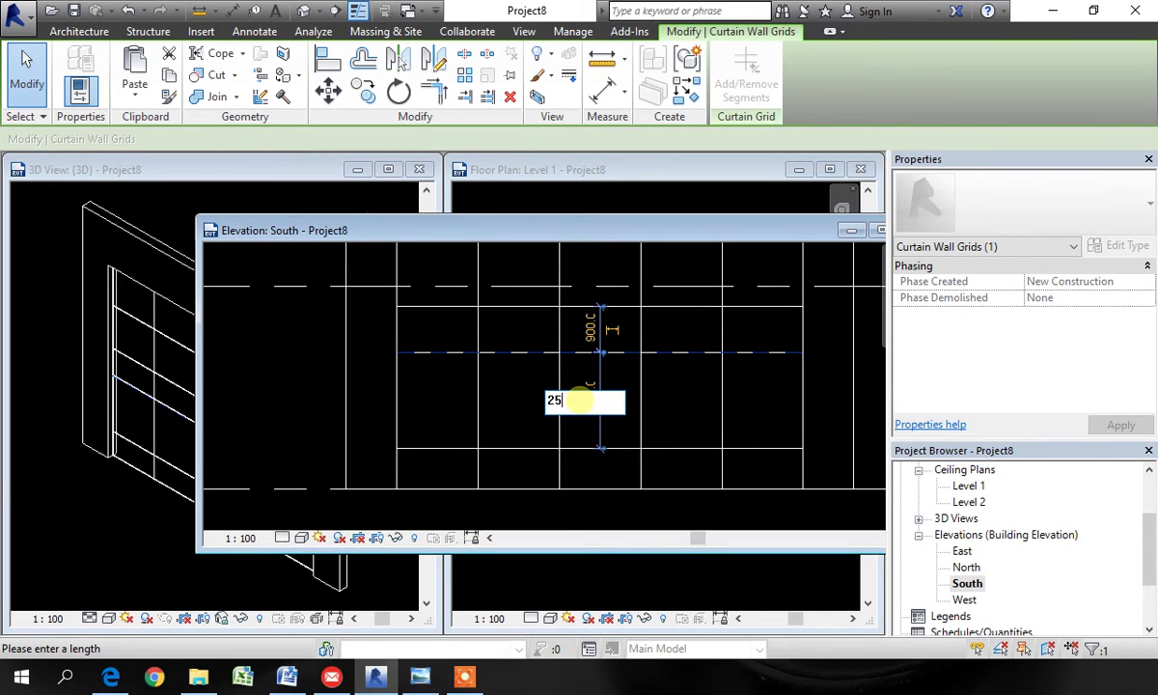
{"action": "type", "text": "2500"}
{"action": "key", "text": "Return"}
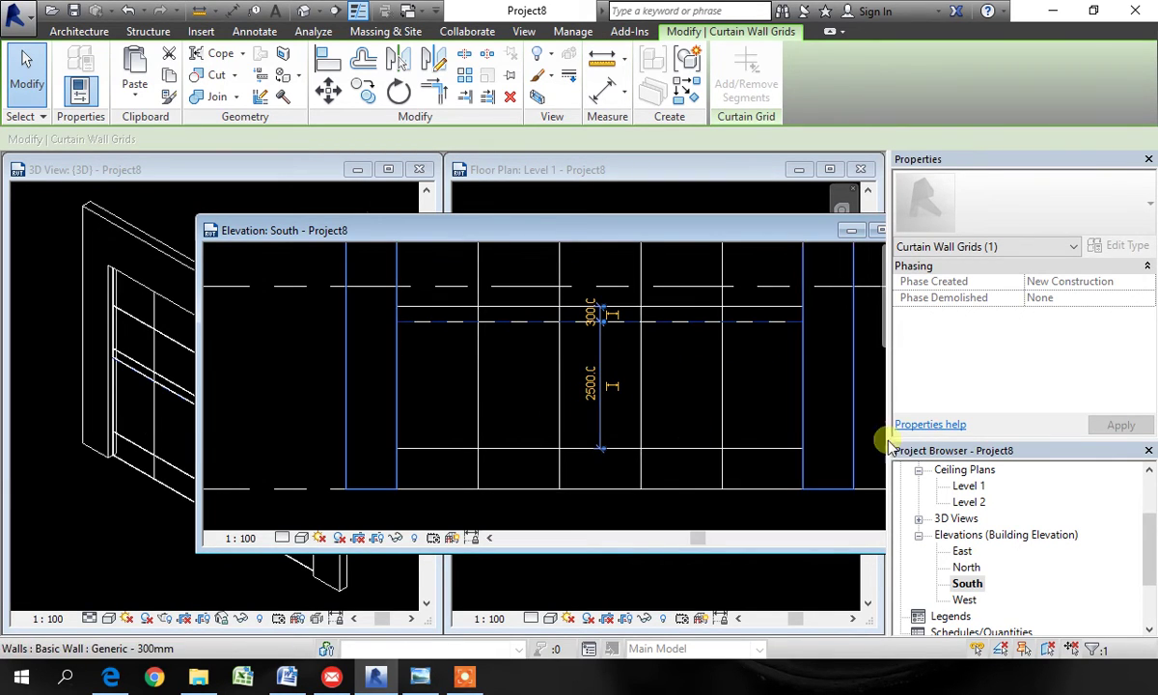
Step: Set the third horizontal grid line 800 mm above the second one
{"action": "scroll", "coordinate": [625, 401], "scroll_direction": "up", "scroll_amount": 4}
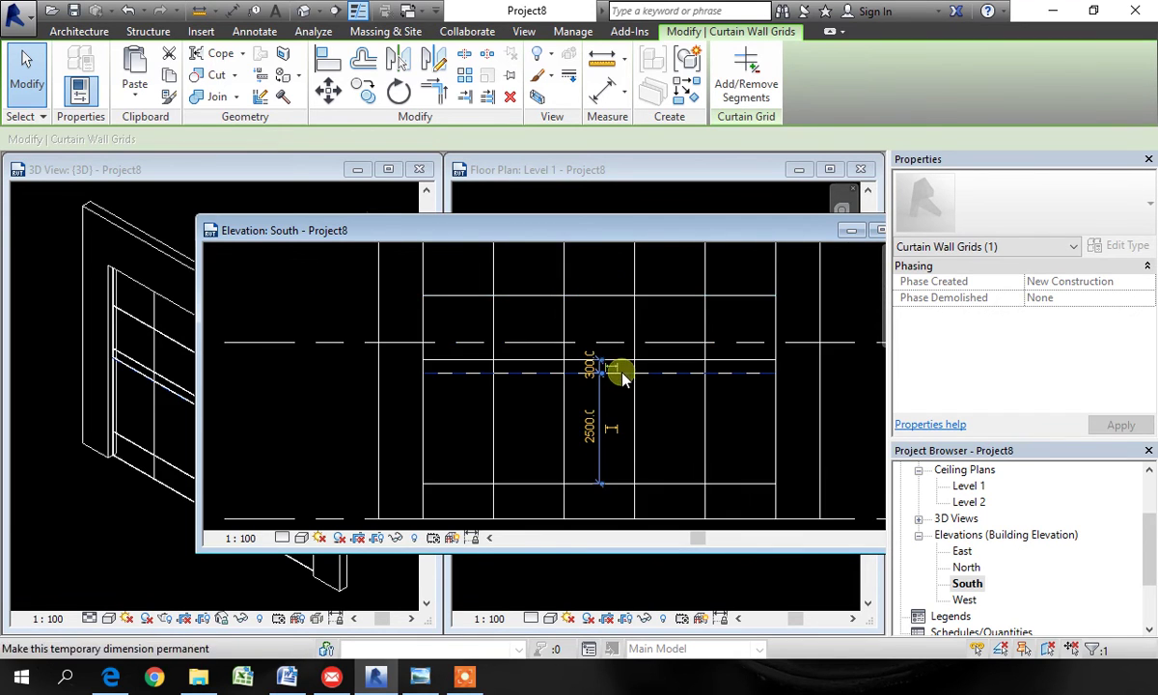
{"action": "scroll", "coordinate": [661, 391], "scroll_direction": "down", "scroll_amount": 2}
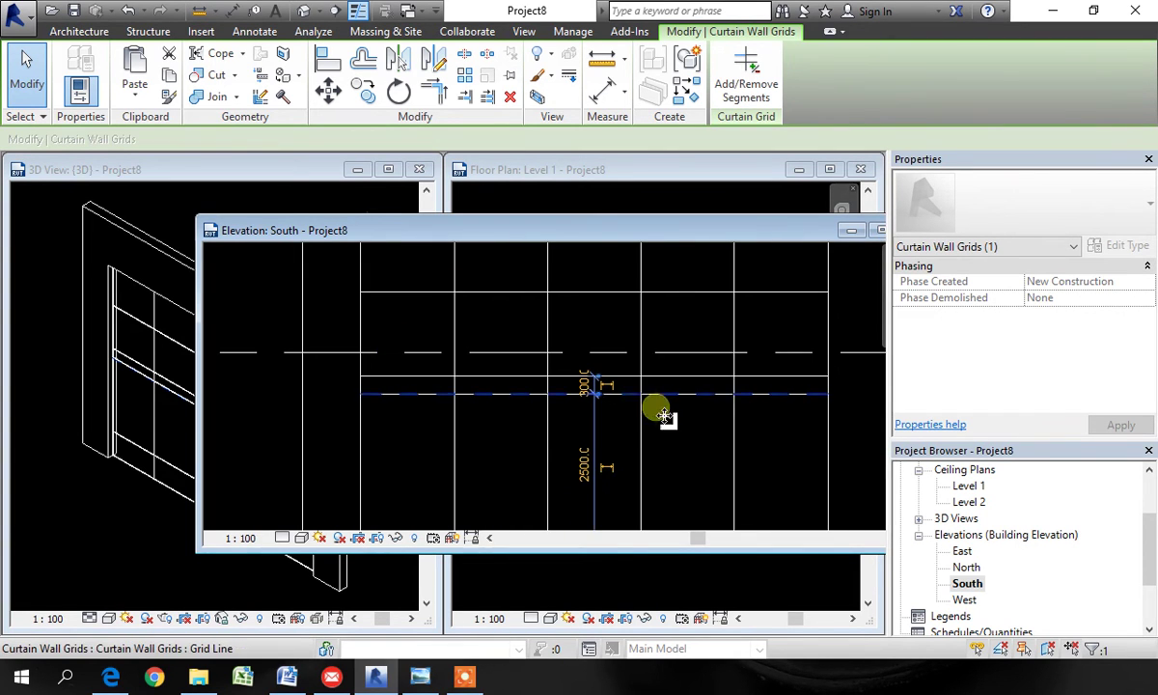
{"action": "key", "text": "Escape"}
{"action": "scroll", "coordinate": [662, 427], "scroll_direction": "up", "scroll_amount": 2}
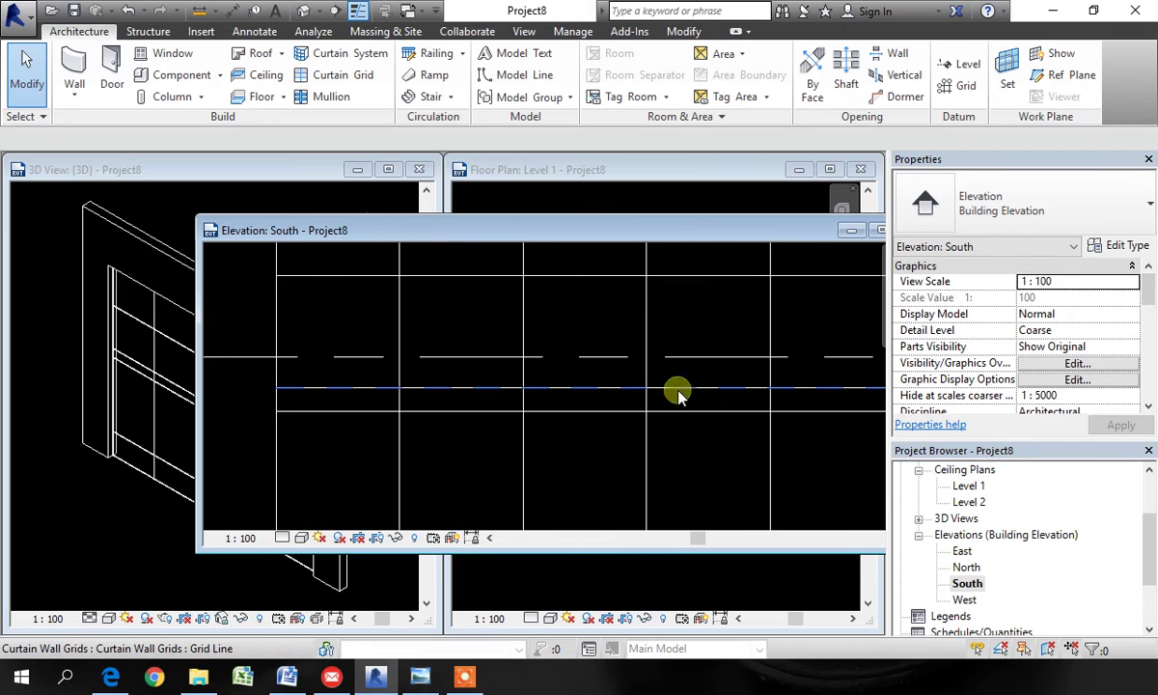
{"action": "left_click", "coordinate": [698, 391]}
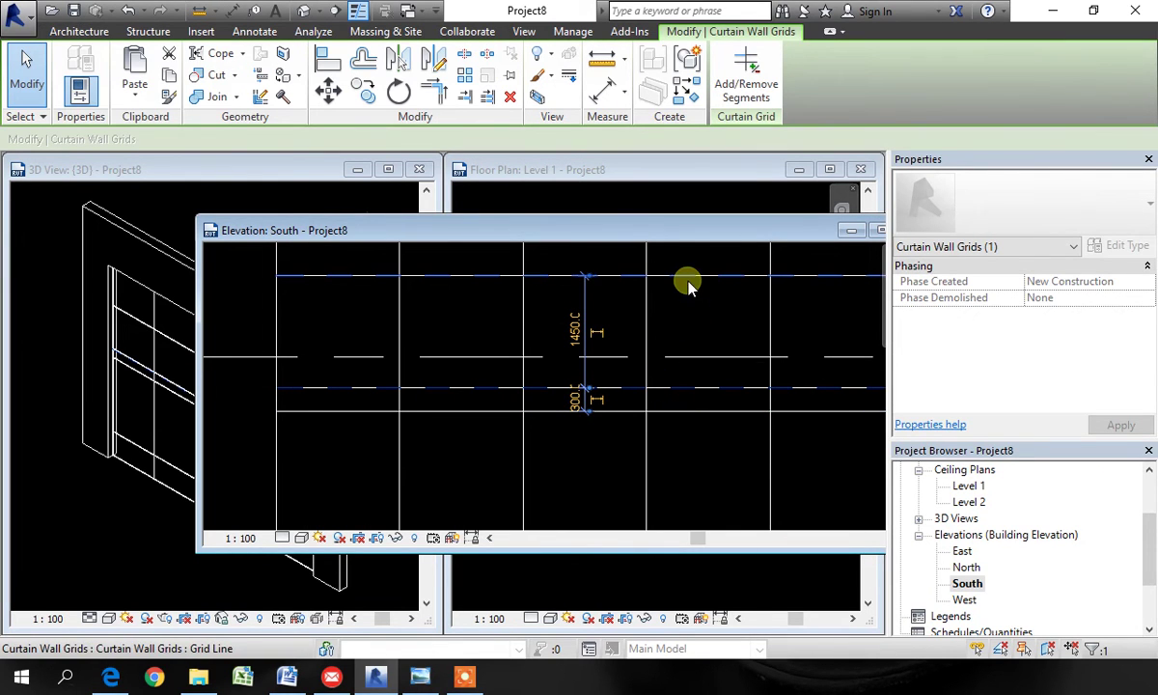
{"action": "left_click", "coordinate": [568, 429]}
{"action": "scroll", "coordinate": [565, 405], "scroll_direction": "up", "scroll_amount": 1}
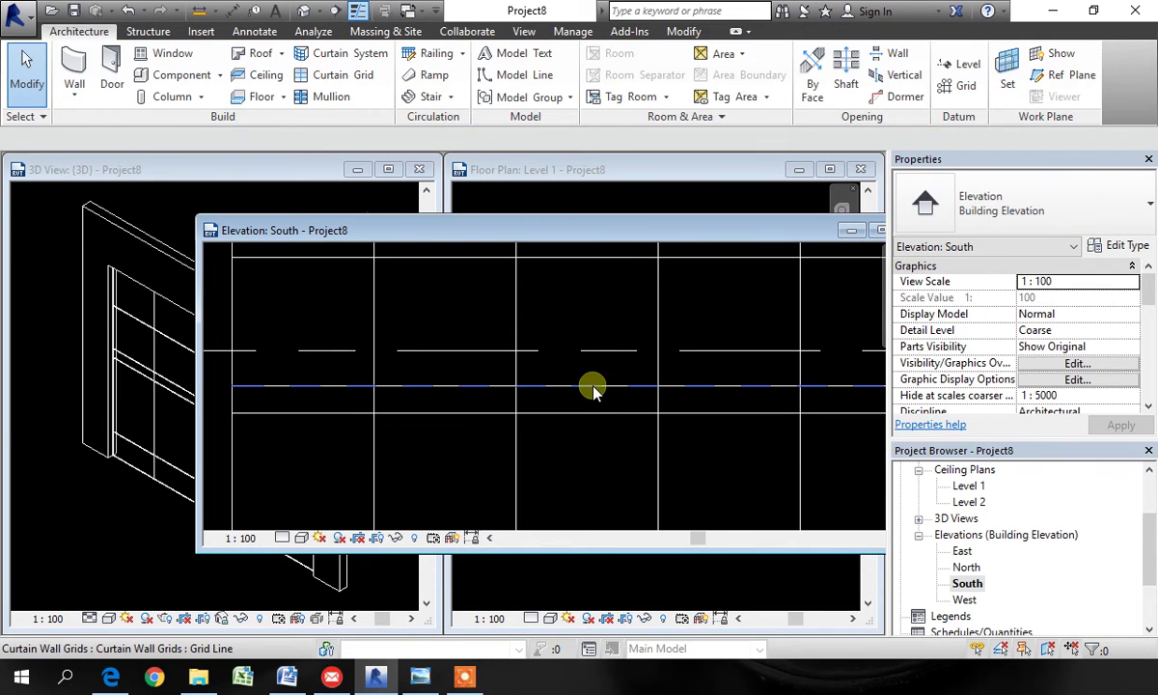
{"action": "left_click", "coordinate": [592, 387]}
{"action": "left_click", "coordinate": [579, 400]}
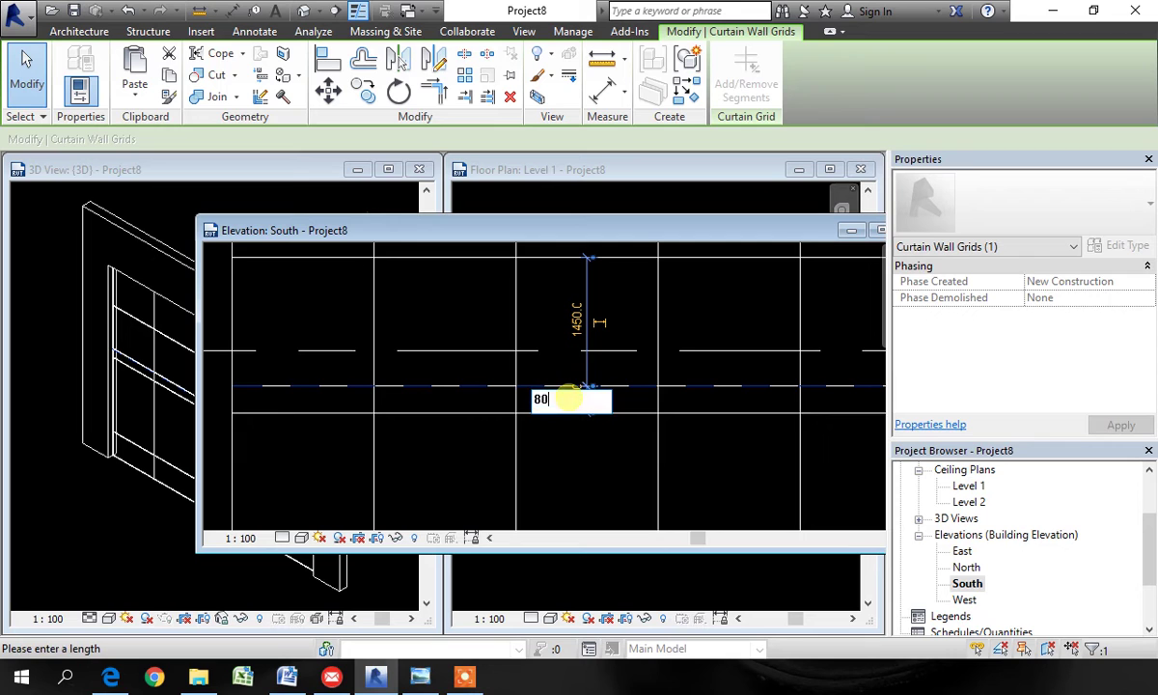
{"action": "key", "text": "Return"}
Step: Set the uppermost horizontal grid line 800 mm above the third one and clear the selection
{"action": "left_click", "coordinate": [697, 277]}
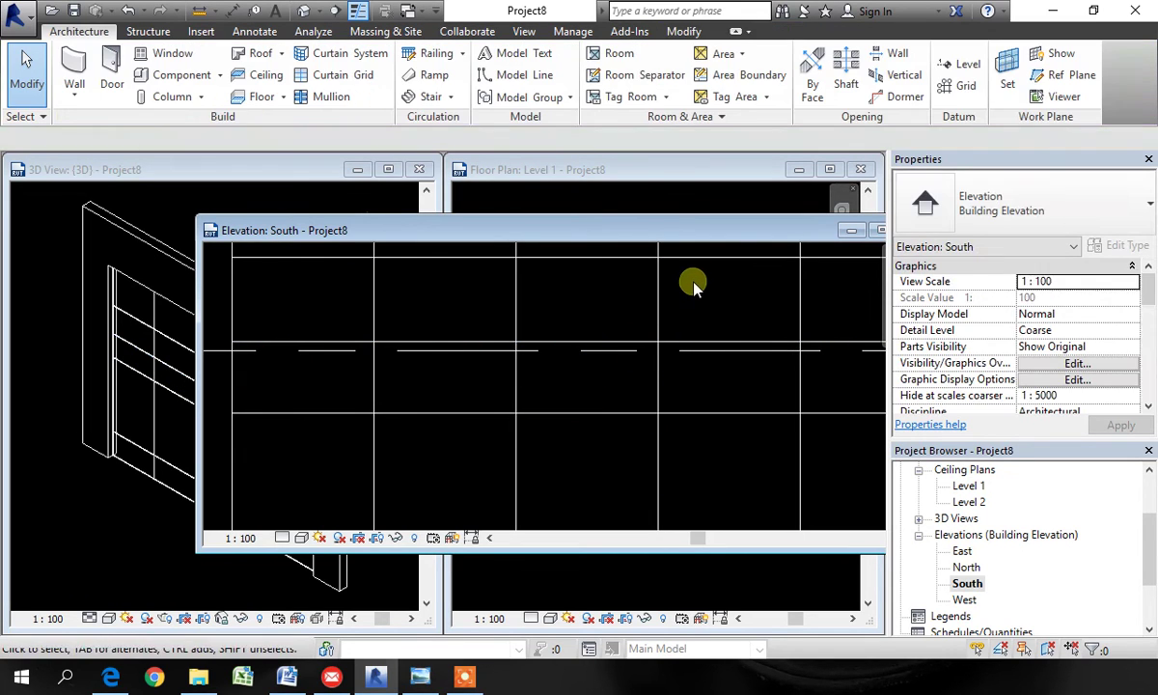
{"action": "left_click", "coordinate": [701, 258]}
{"action": "left_click", "coordinate": [575, 300]}
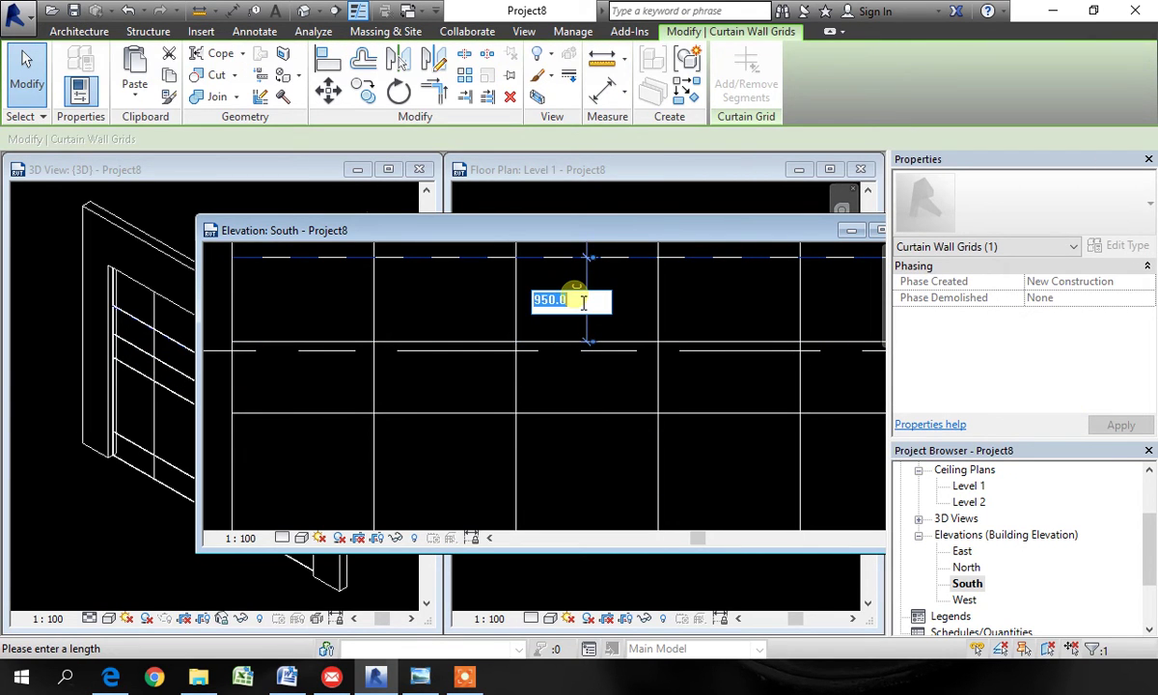
{"action": "key", "text": "Return"}
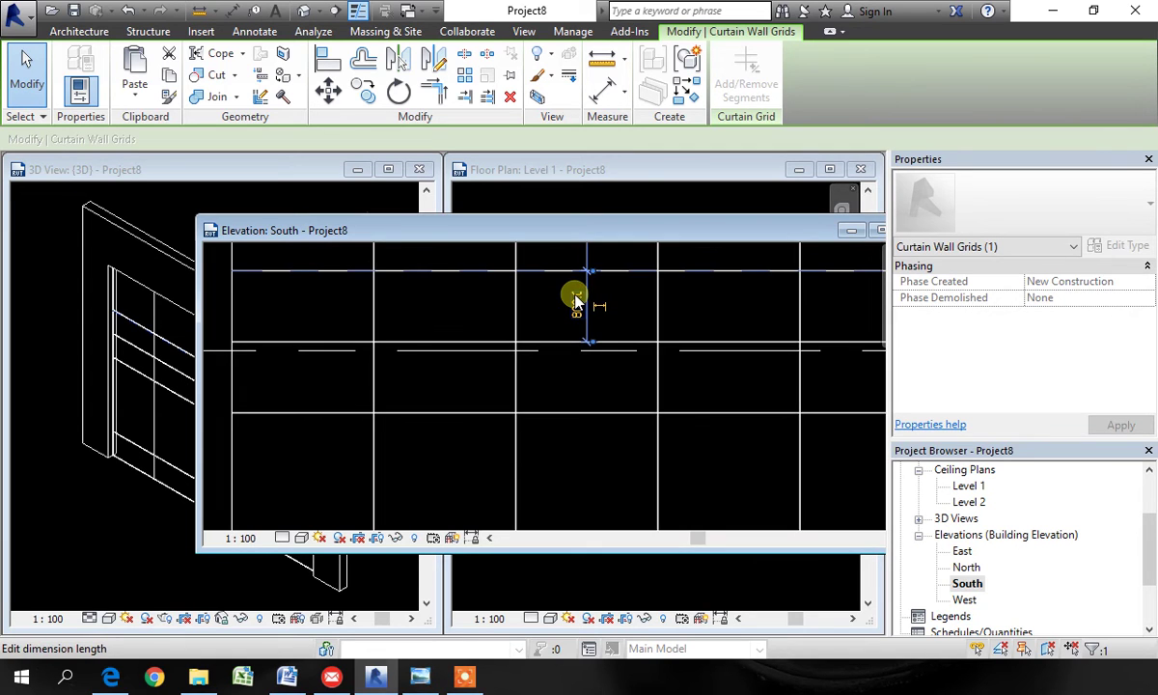
{"action": "key", "text": "Escape"}
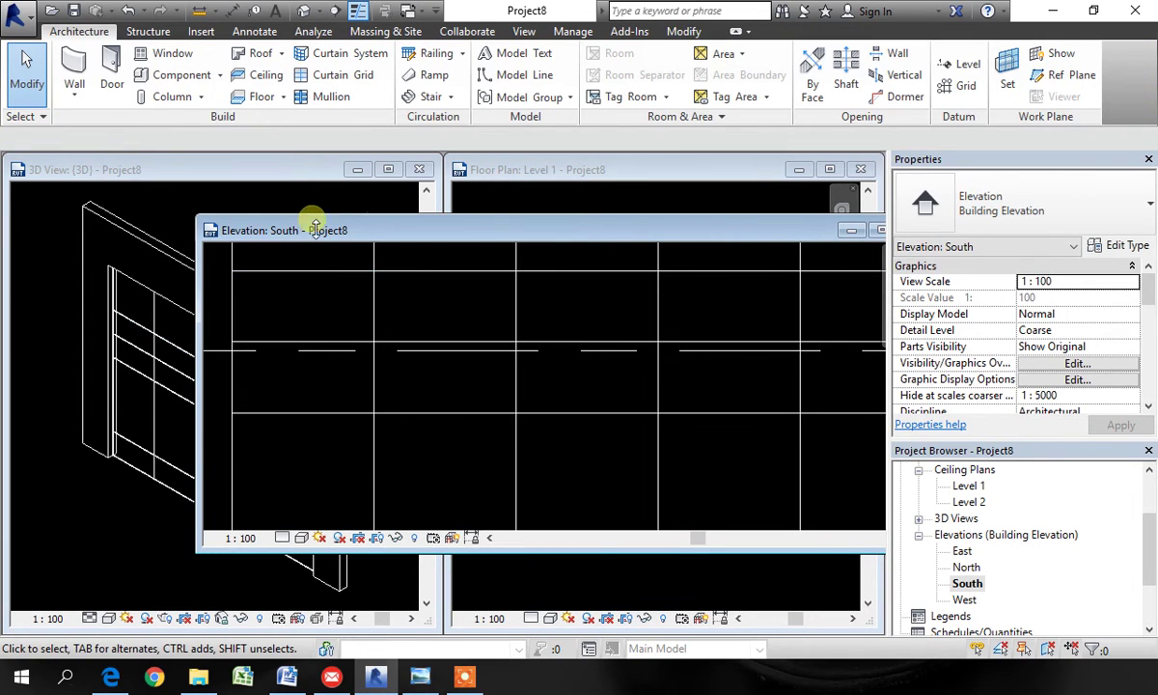
Step: In the 3D view, review the Rectangular Mullion 50 x 150mm type's properties and place this mullion on all grid lines of the curtain wall
{"action": "left_click", "coordinate": [279, 173]}
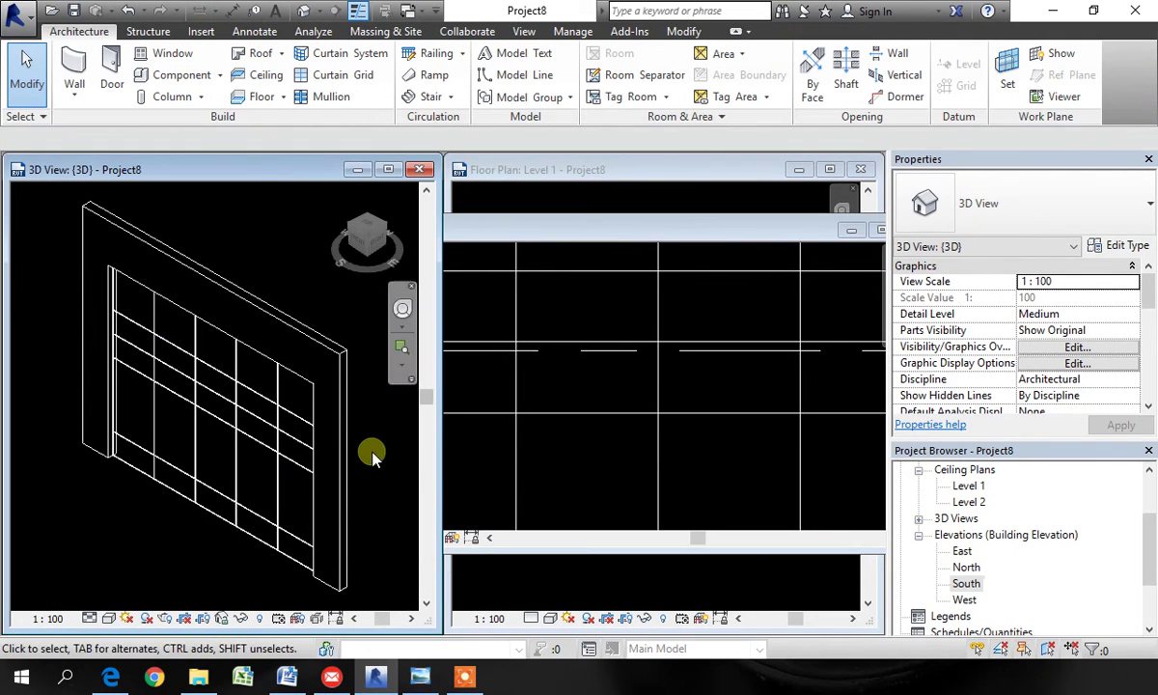
{"action": "scroll", "coordinate": [603, 424], "scroll_direction": "down", "scroll_amount": 5}
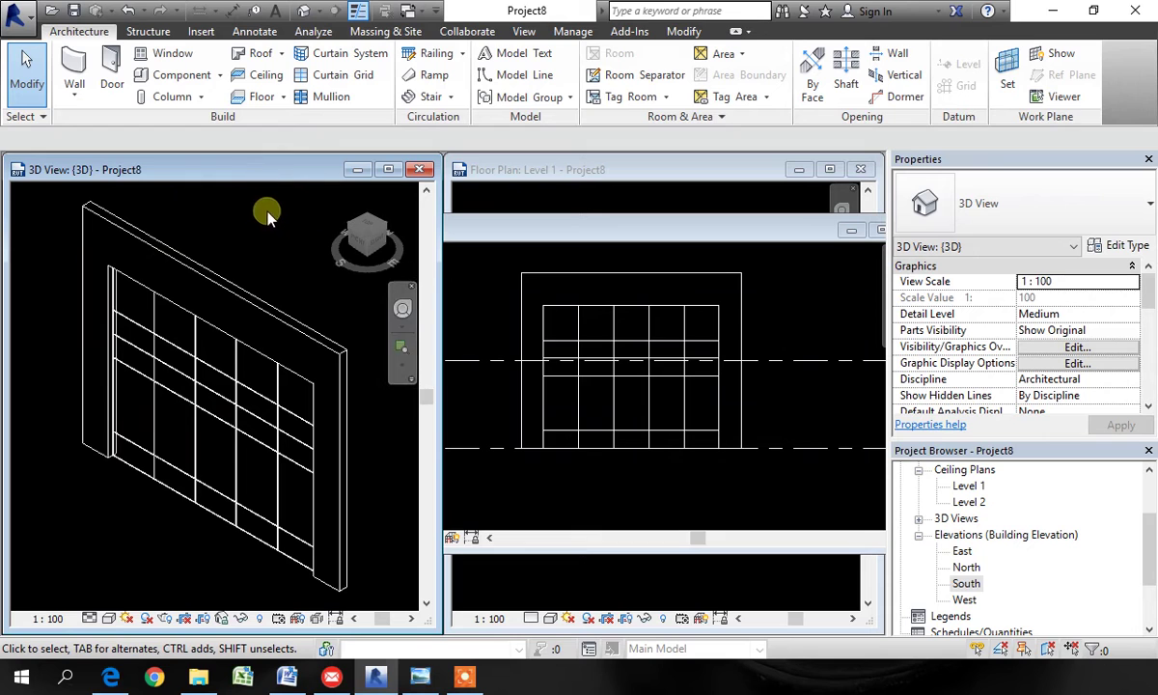
{"action": "left_click", "coordinate": [326, 101]}
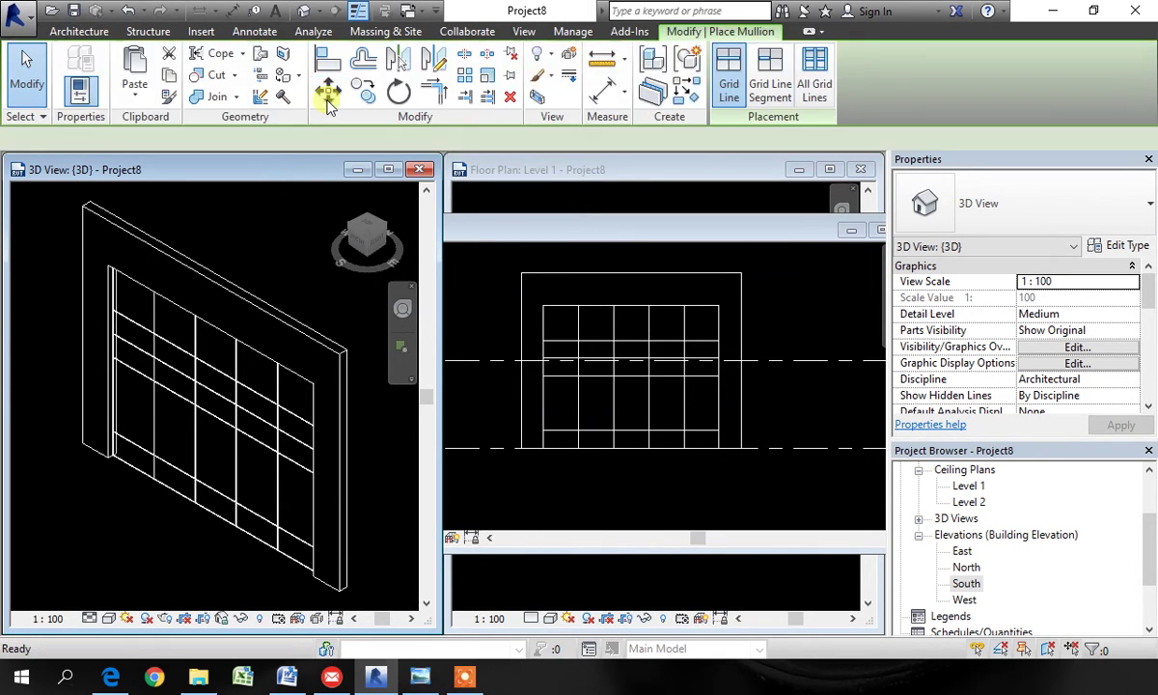
{"action": "left_click", "coordinate": [1119, 211]}
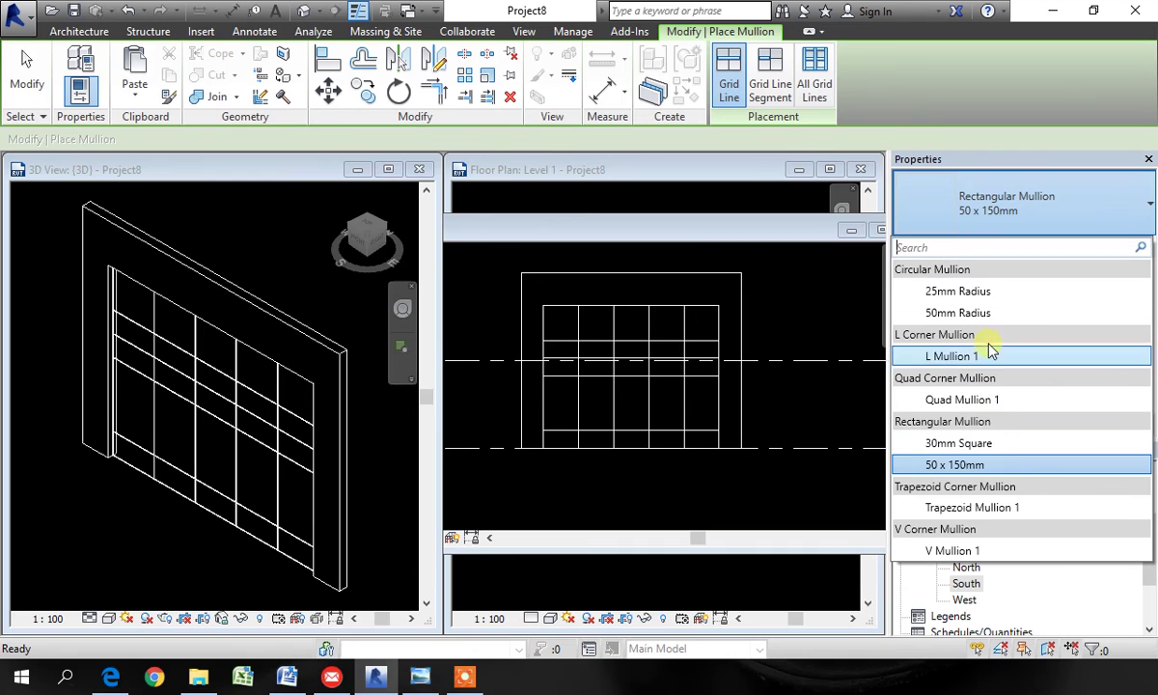
{"action": "left_click", "coordinate": [997, 465]}
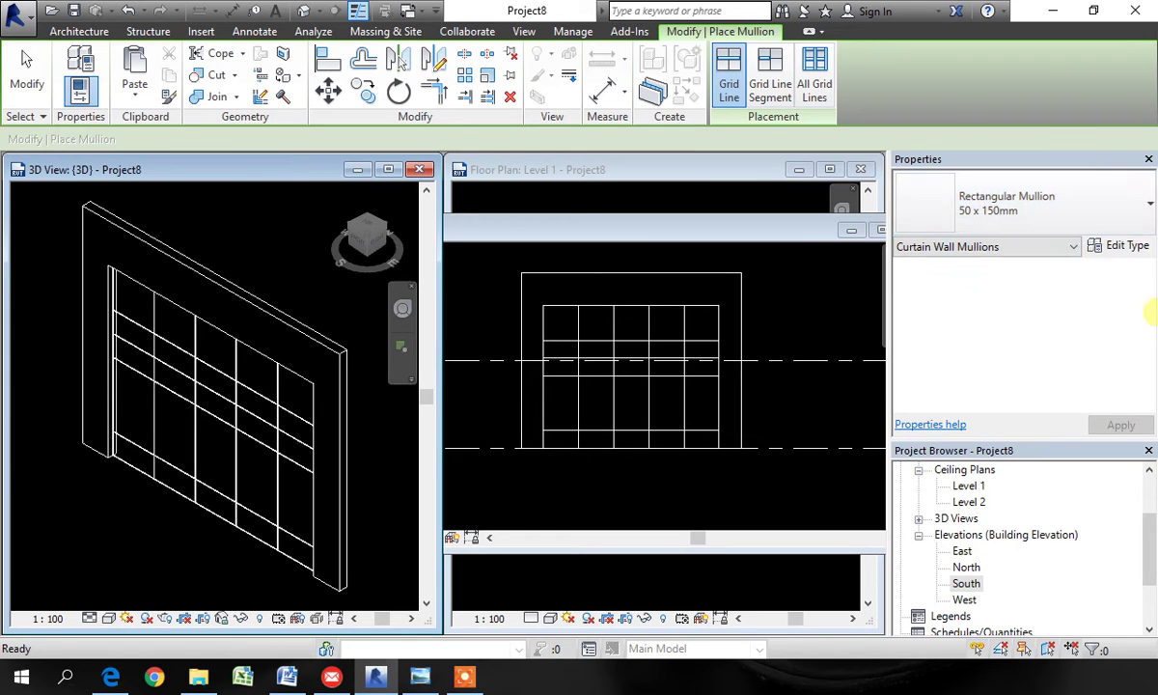
{"action": "left_click", "coordinate": [1127, 247]}
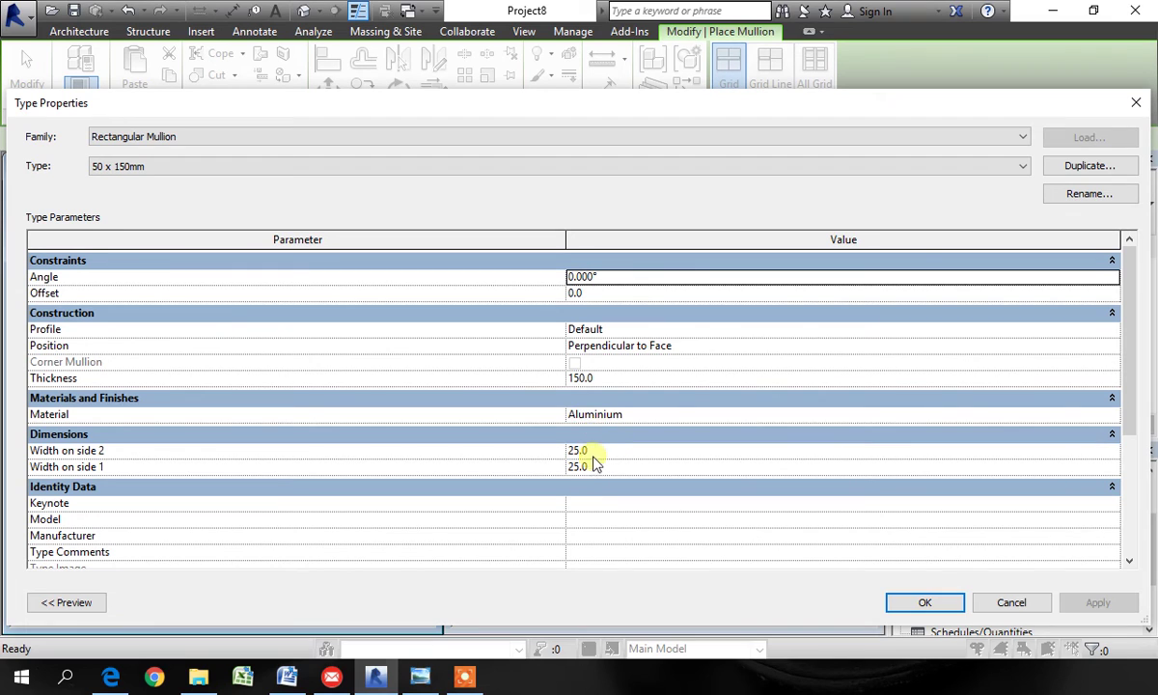
{"action": "left_click", "coordinate": [1011, 604]}
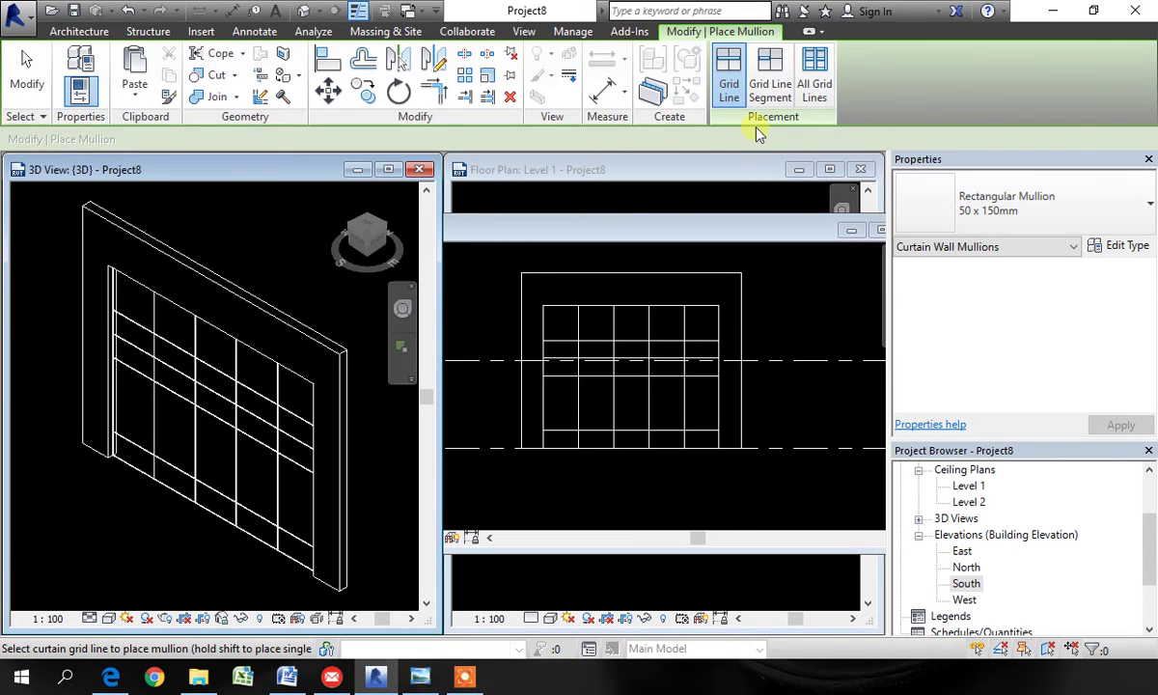
{"action": "left_click", "coordinate": [817, 96]}
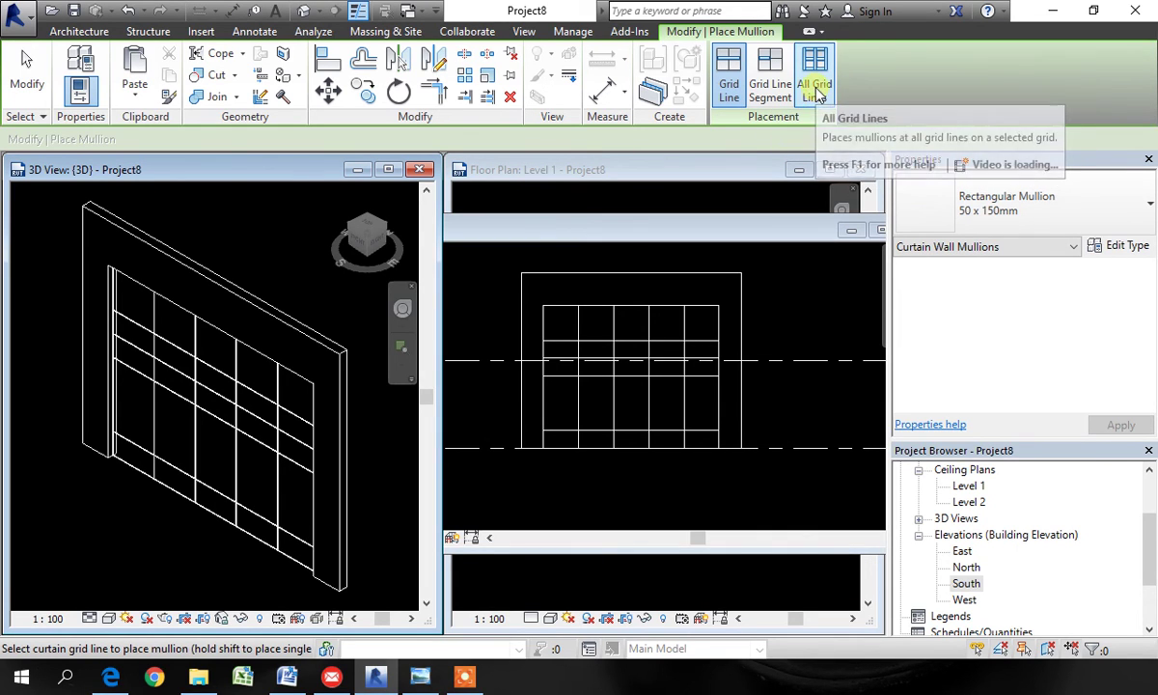
{"action": "left_click", "coordinate": [232, 410]}
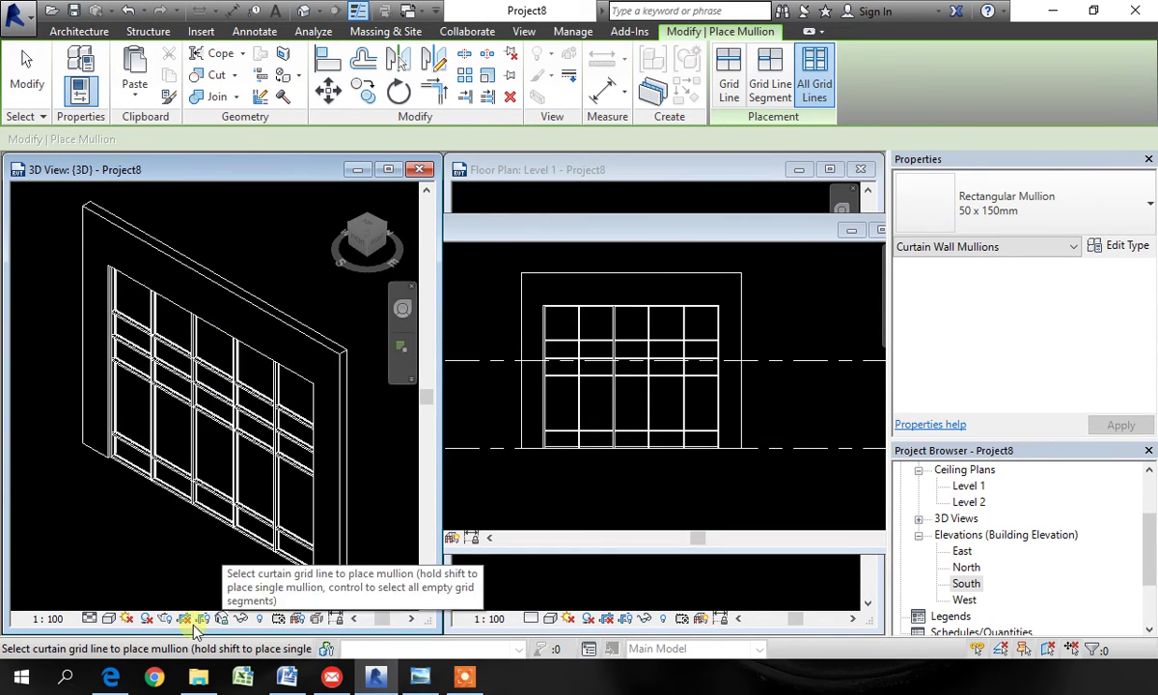
Step: Change the 3D view's visual style to Shaded and end the mullion placement
{"action": "left_click", "coordinate": [108, 619]}
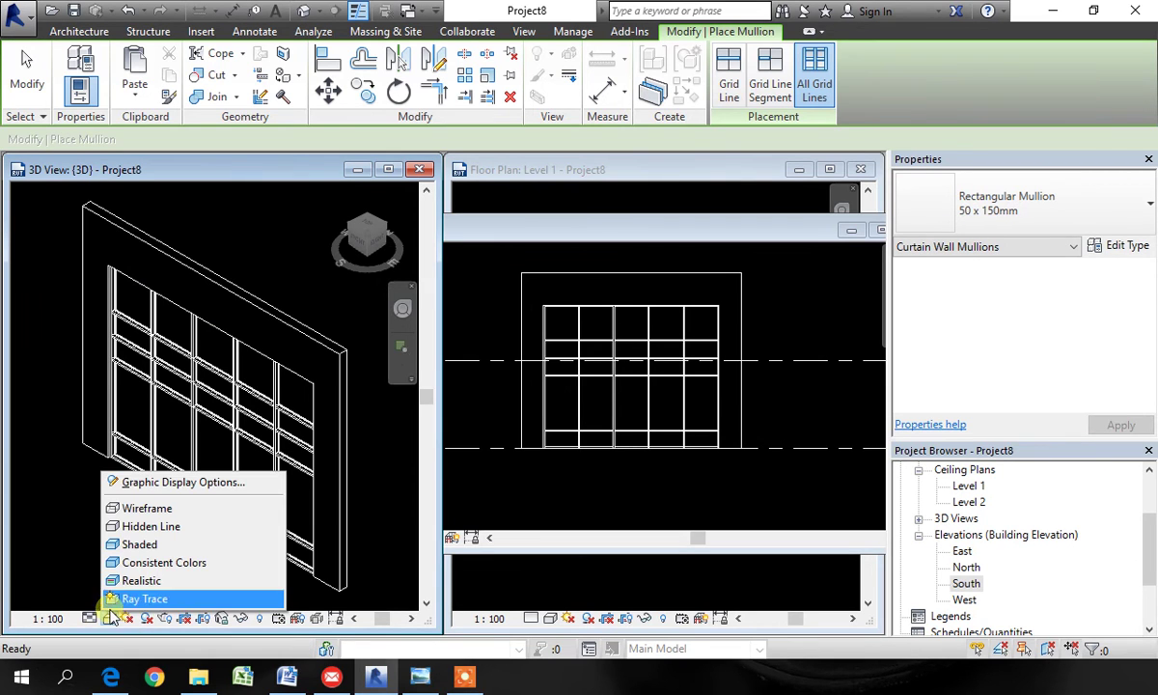
{"action": "left_click", "coordinate": [133, 544]}
{"action": "scroll", "coordinate": [267, 370], "scroll_direction": "up", "scroll_amount": 4}
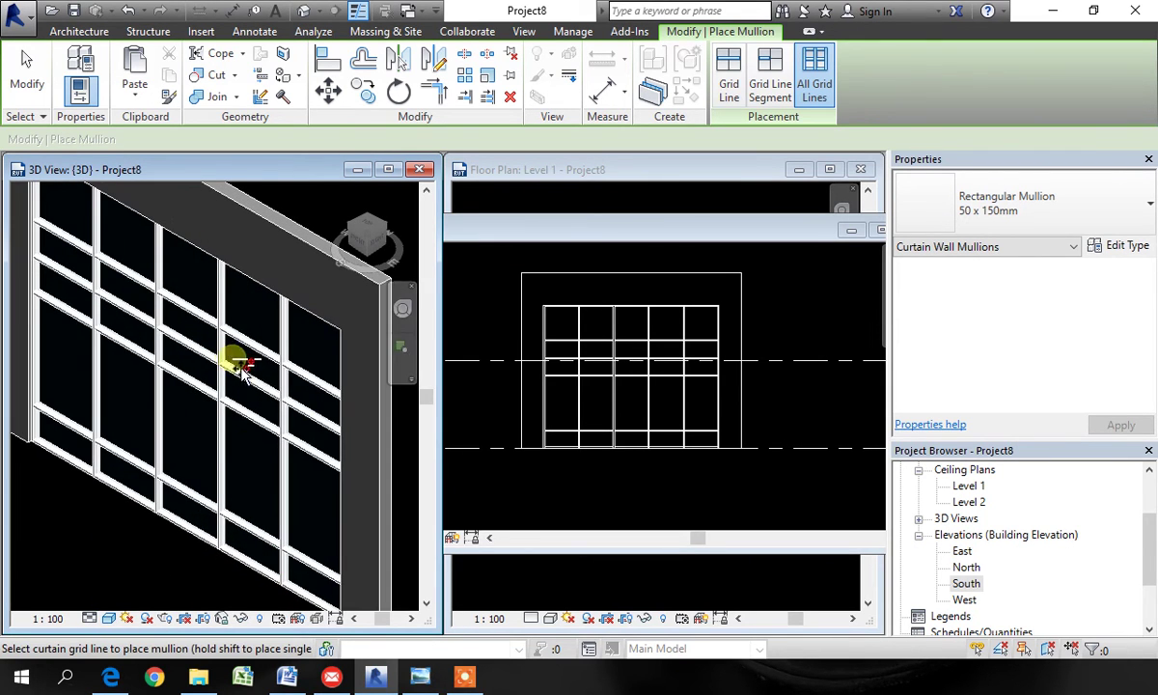
{"action": "key", "text": "Escape"}
{"action": "key", "text": "Escape"}
Step: Examine the mullions of the Glass Front curtain wall in the 3D view and in the South elevation
{"action": "scroll", "coordinate": [185, 391], "scroll_direction": "down", "scroll_amount": 4}
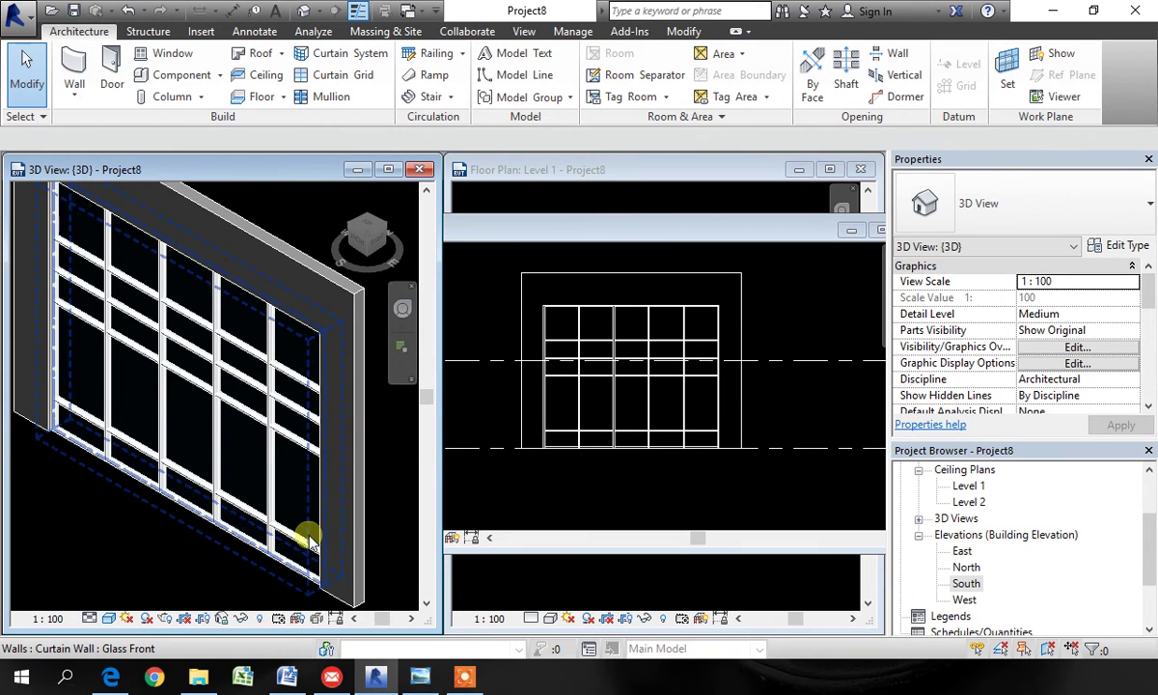
{"action": "scroll", "coordinate": [231, 425], "scroll_direction": "down", "scroll_amount": 3}
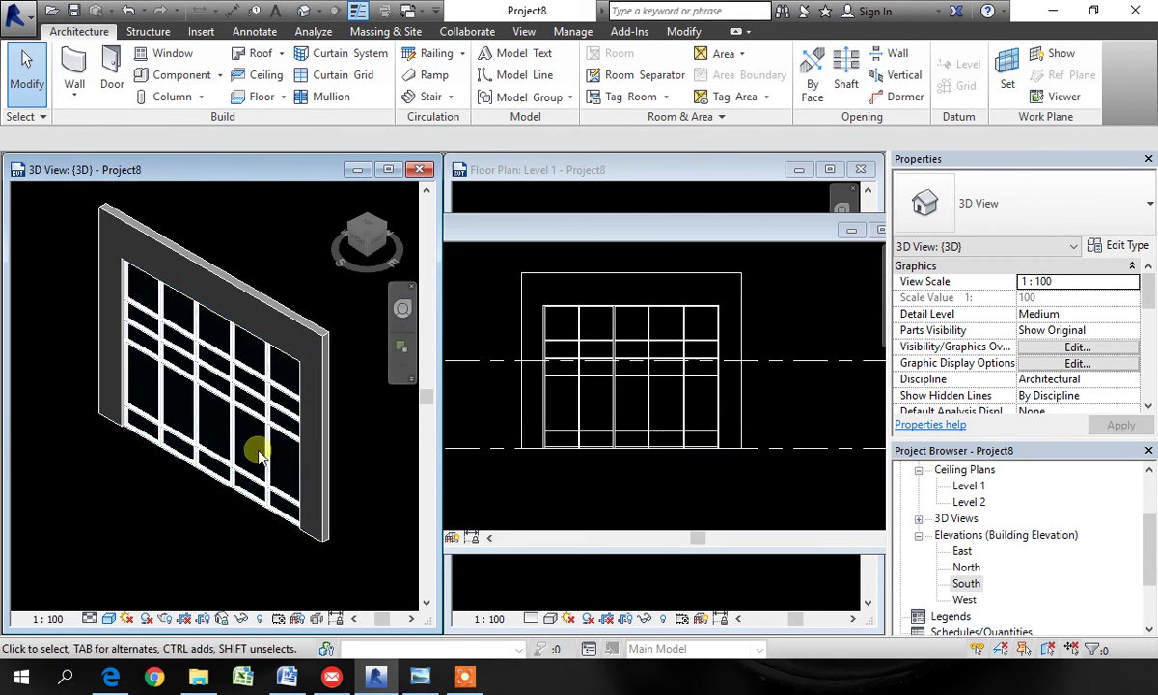
{"action": "middle_click_drag", "start_coordinate": [143, 494], "coordinate": [261, 439], "text": "shift"}
{"action": "scroll", "coordinate": [207, 398], "scroll_direction": "up", "scroll_amount": 3}
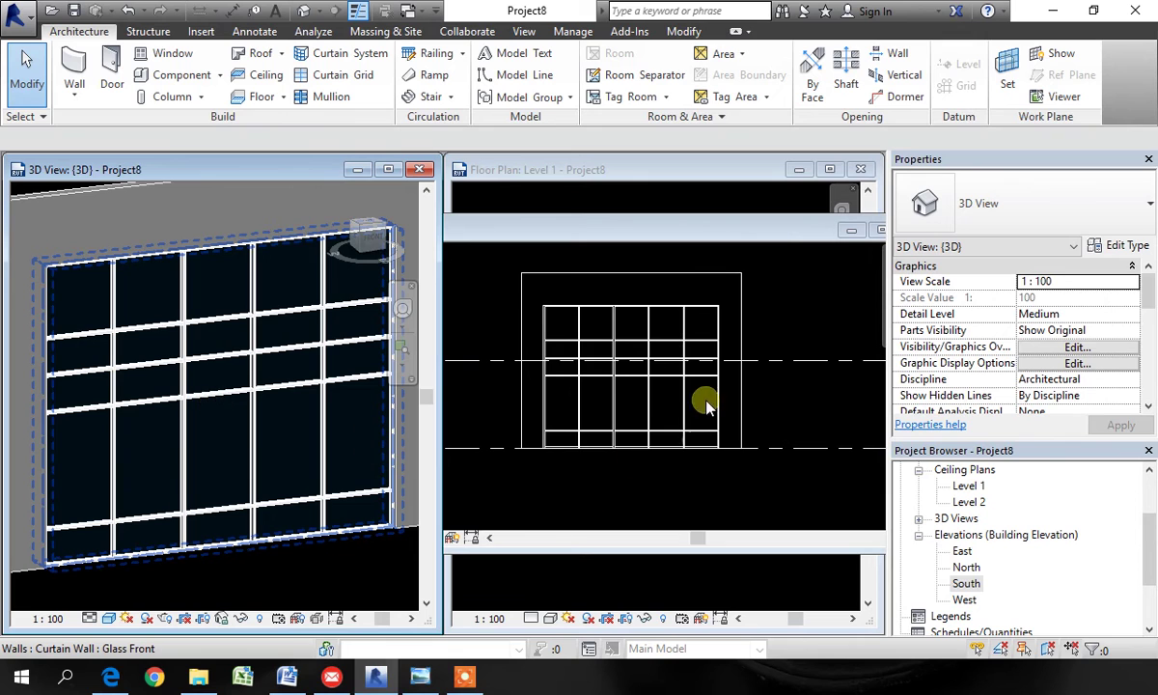
{"action": "left_click", "coordinate": [775, 236]}
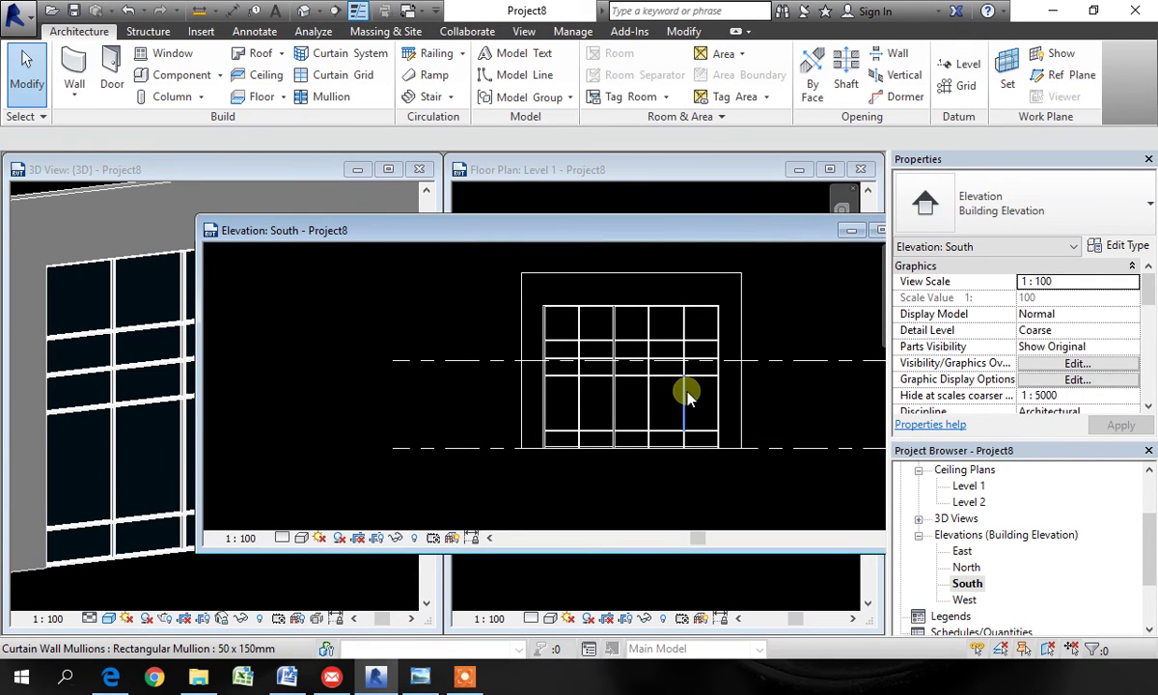
{"action": "scroll", "coordinate": [641, 328], "scroll_direction": "up", "scroll_amount": 3}
{"action": "scroll", "coordinate": [616, 362], "scroll_direction": "down", "scroll_amount": 2}
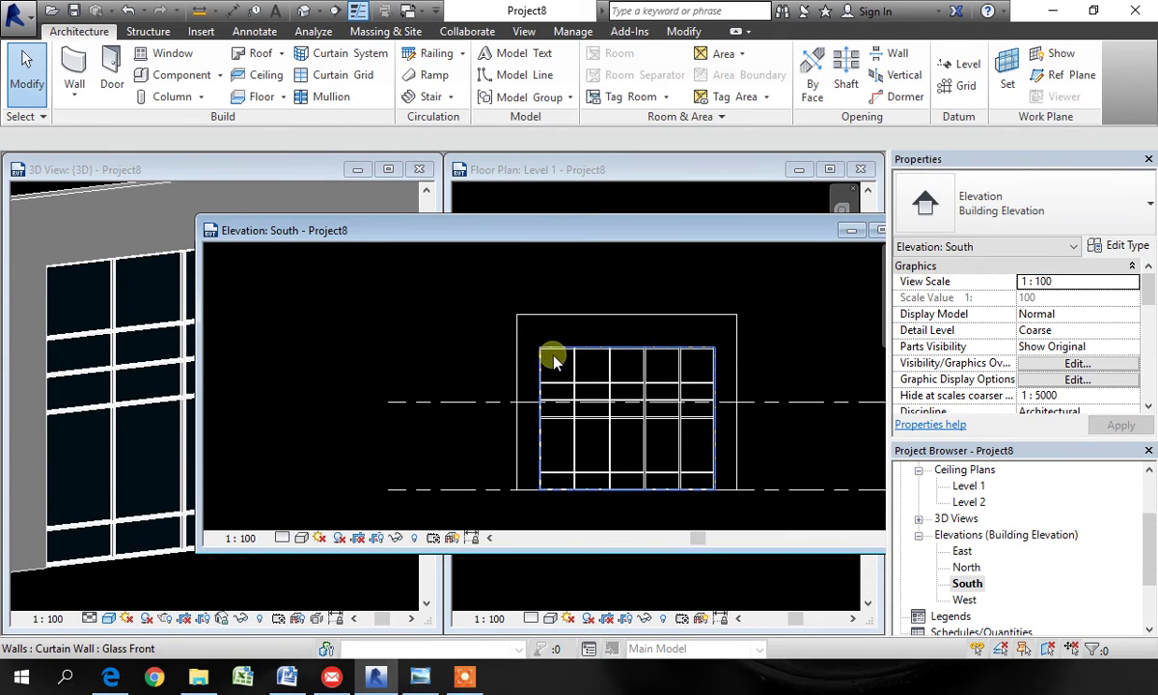
Step: Select the Glass Front curtain wall in the 3D view and open its profile for editing
{"action": "scroll", "coordinate": [558, 357], "scroll_direction": "up", "scroll_amount": 2}
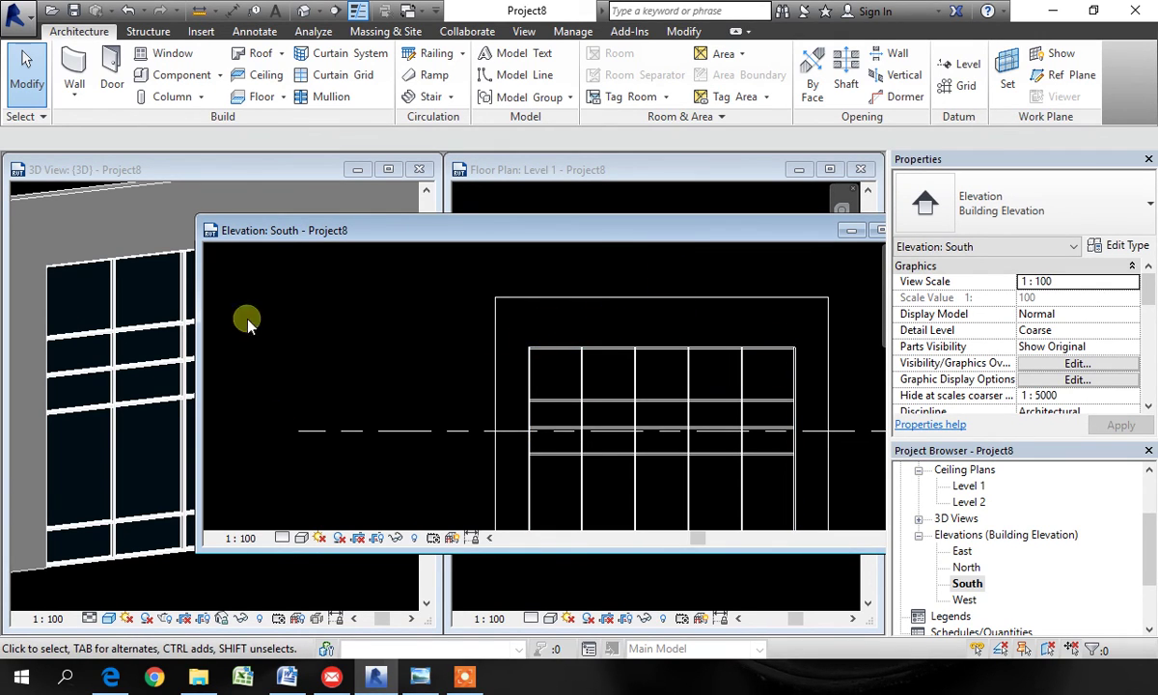
{"action": "left_click", "coordinate": [123, 202]}
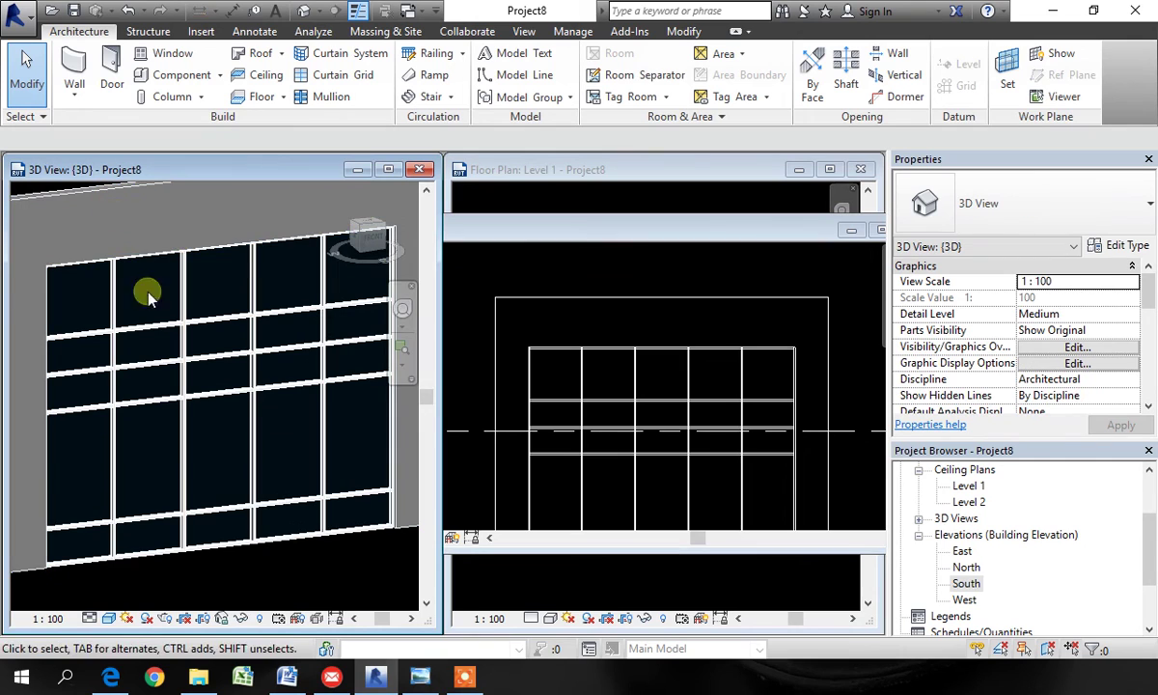
{"action": "left_click", "coordinate": [280, 557]}
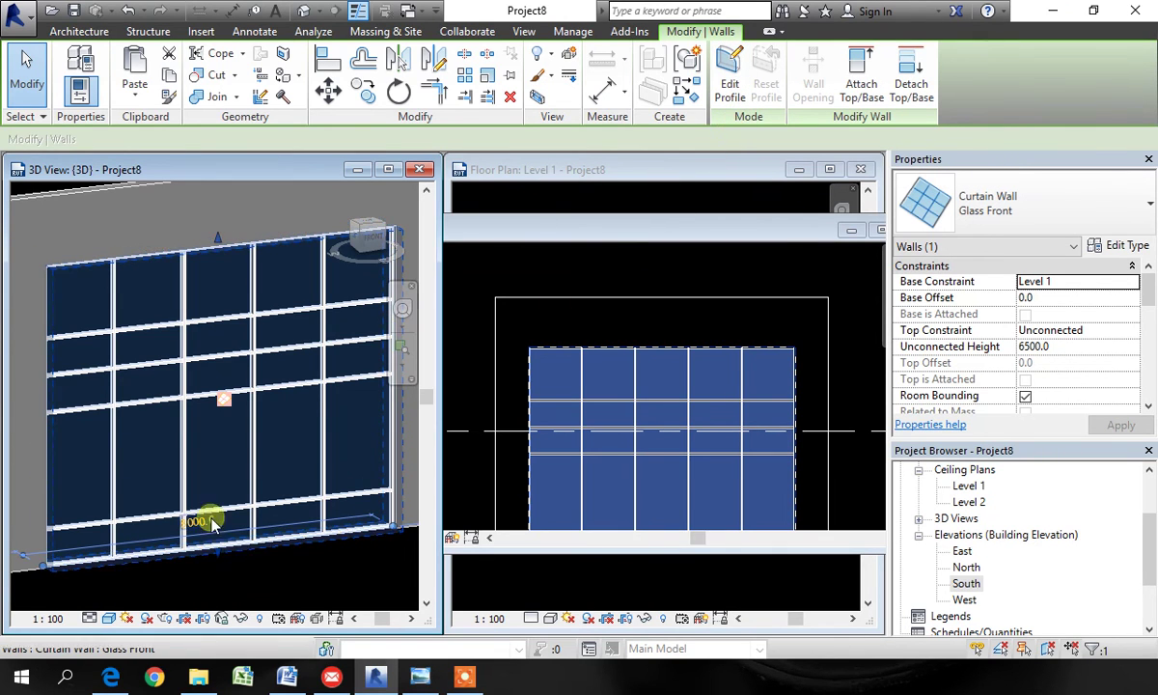
{"action": "left_click", "coordinate": [253, 567]}
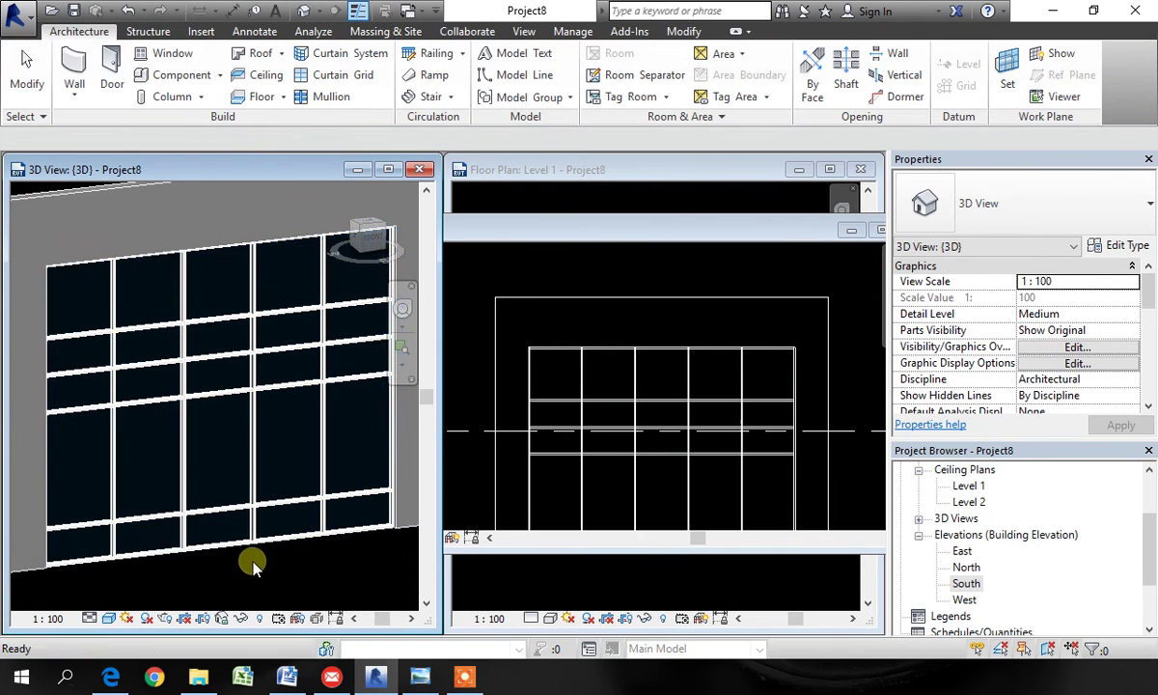
{"action": "left_click", "coordinate": [253, 473]}
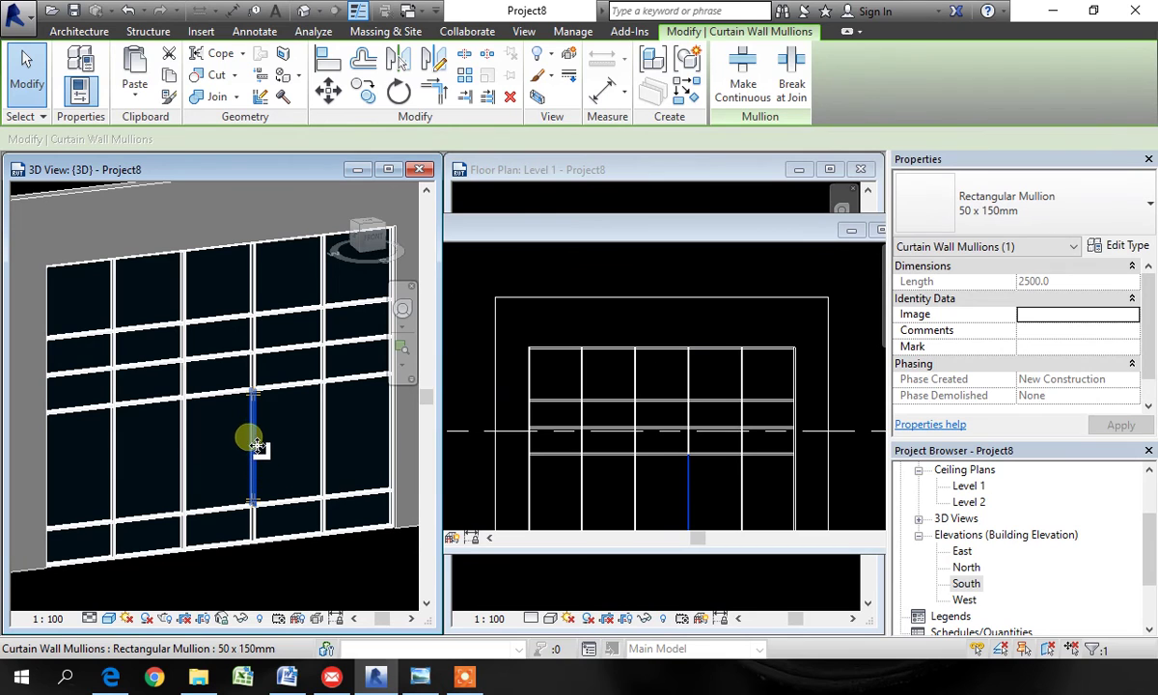
{"action": "left_click", "coordinate": [253, 564]}
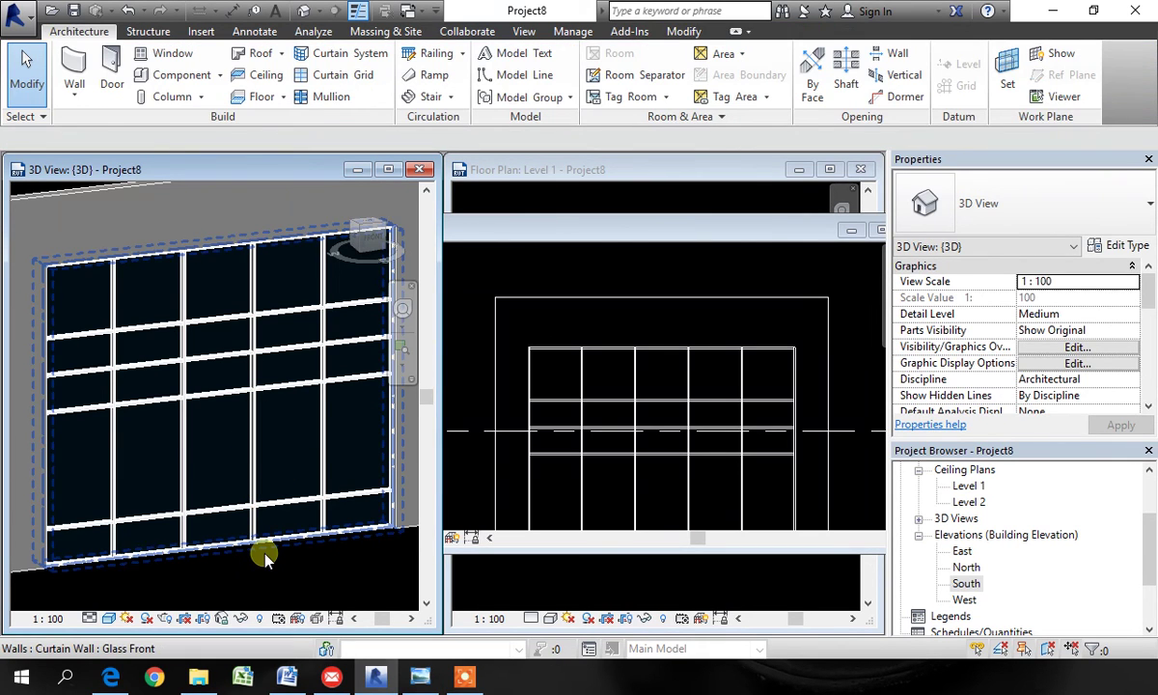
{"action": "left_click", "coordinate": [267, 558]}
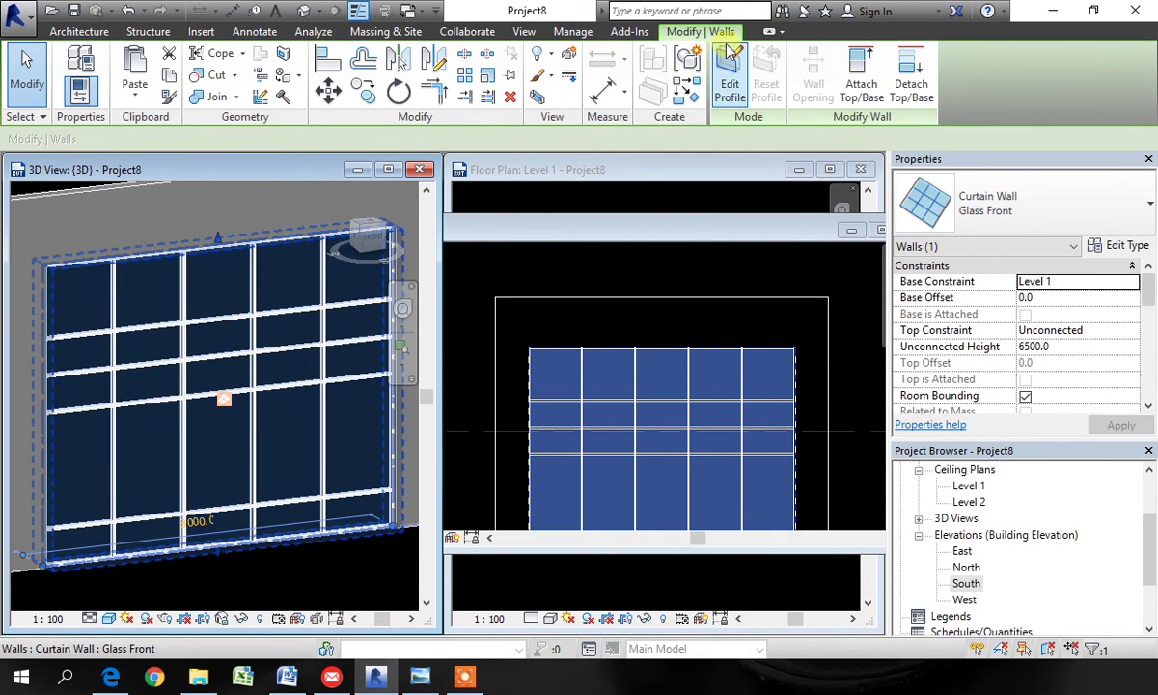
{"action": "left_click", "coordinate": [730, 76]}
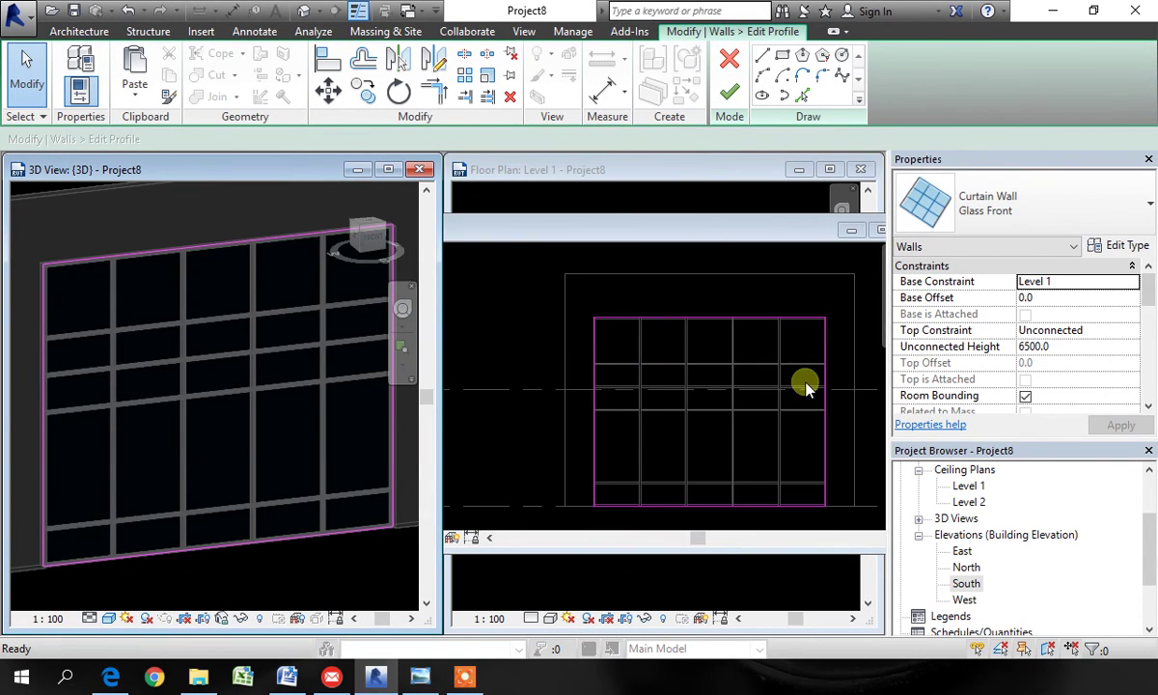
Step: In the South elevation, delete the top horizontal line of the curtain wall's profile sketch
{"action": "scroll", "coordinate": [716, 302], "scroll_direction": "up", "scroll_amount": 2}
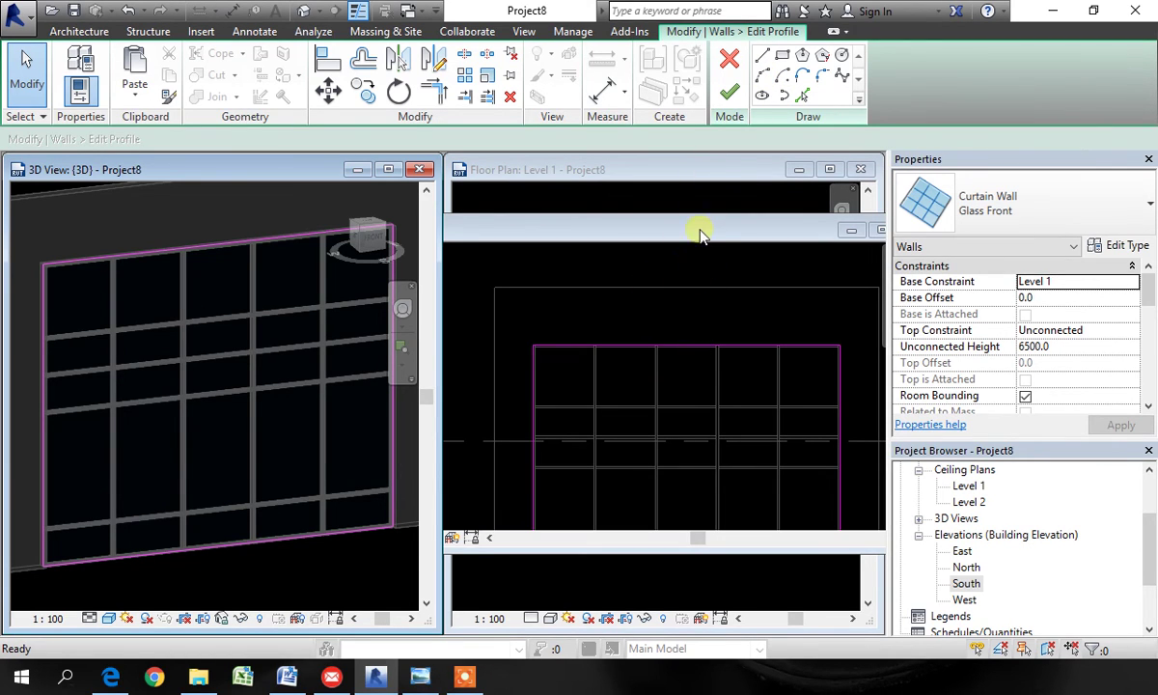
{"action": "left_click", "coordinate": [698, 228]}
{"action": "left_click", "coordinate": [690, 347]}
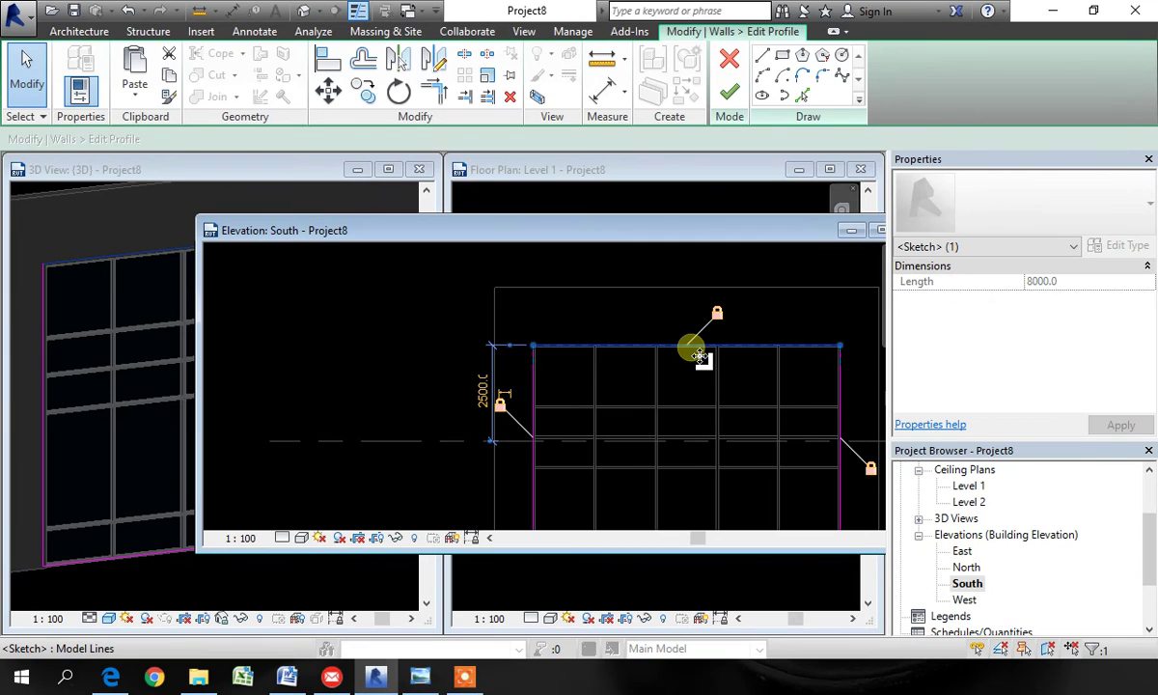
{"action": "left_click", "coordinate": [719, 331]}
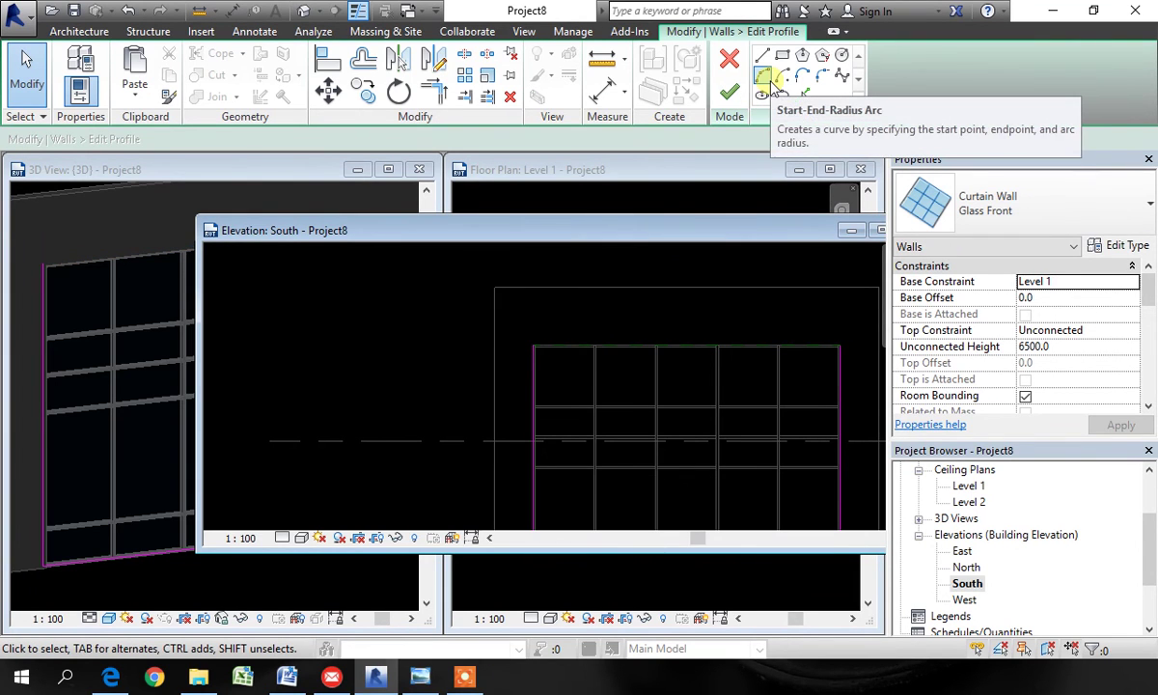
Step: Sketch a start-end-radius arc with a radius of about 9223 mm between the upper ends of the profile's two vertical sides
{"action": "left_click", "coordinate": [764, 77]}
{"action": "left_click", "coordinate": [534, 346]}
{"action": "left_click", "coordinate": [839, 345]}
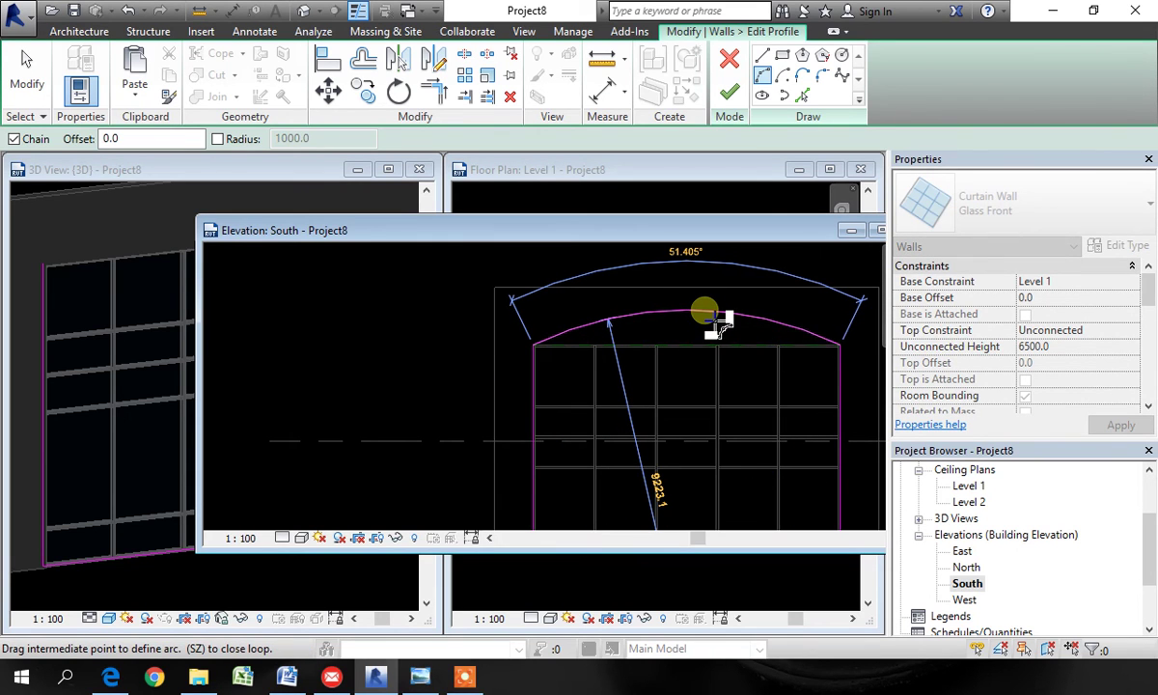
{"action": "left_click", "coordinate": [713, 323]}
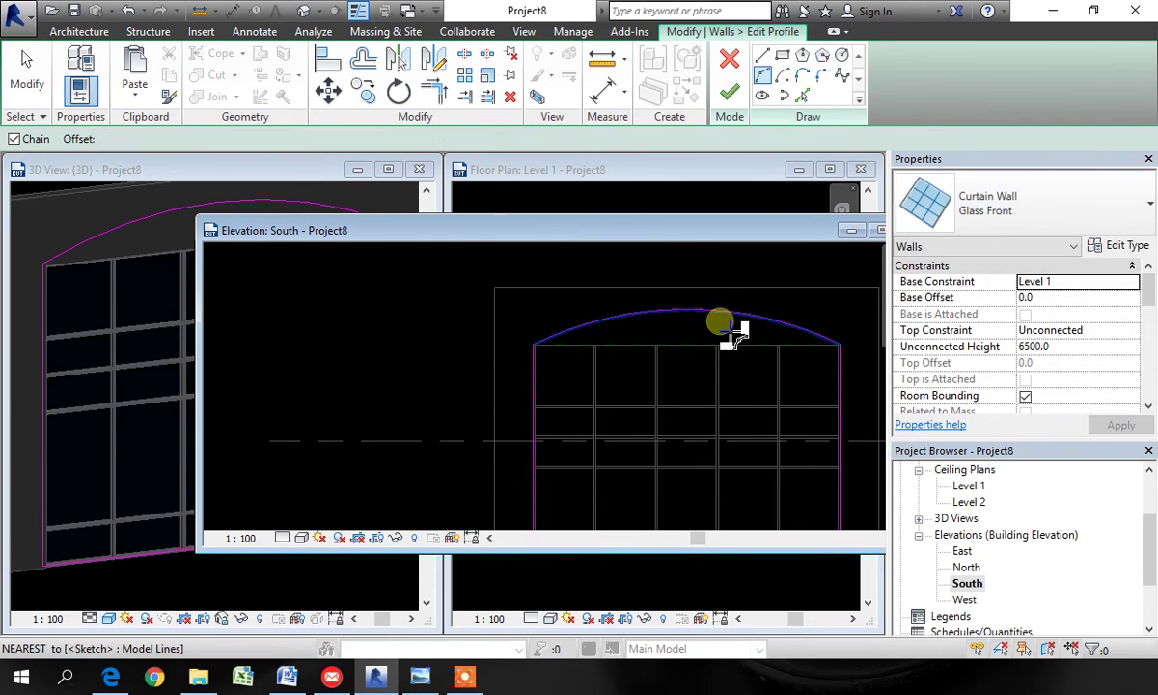
Step: Finish the profile edit and delete the mullions along the former straight top edge
{"action": "left_click", "coordinate": [728, 92]}
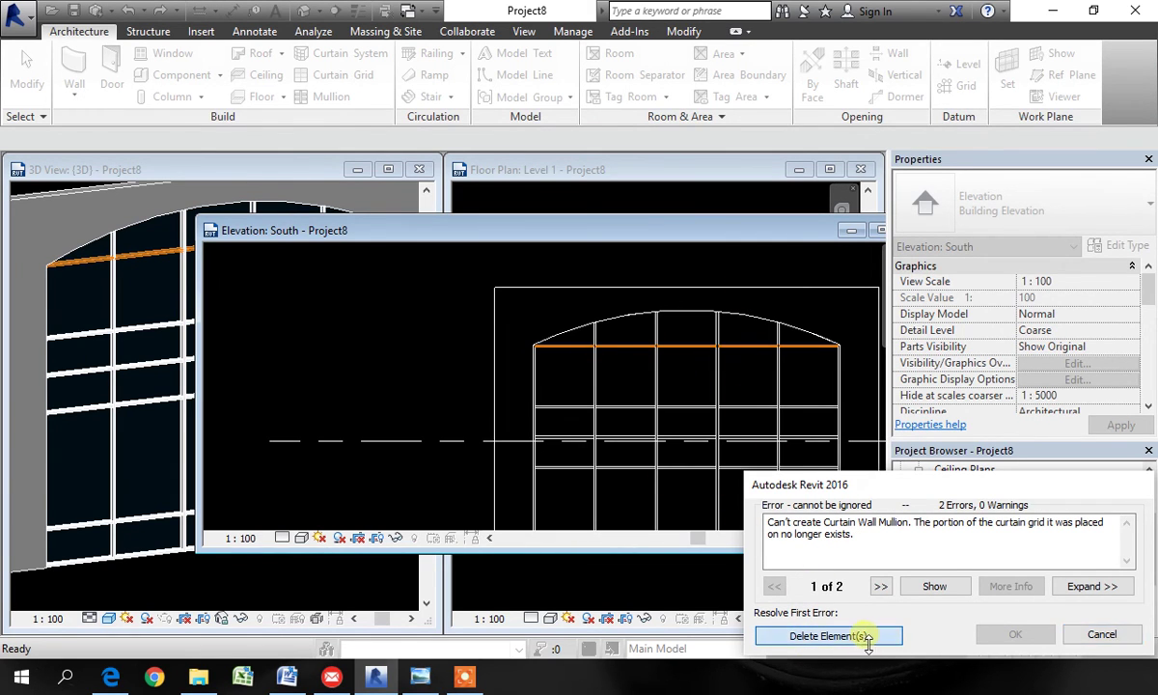
{"action": "left_click", "coordinate": [828, 636]}
{"action": "key", "text": "Escape"}
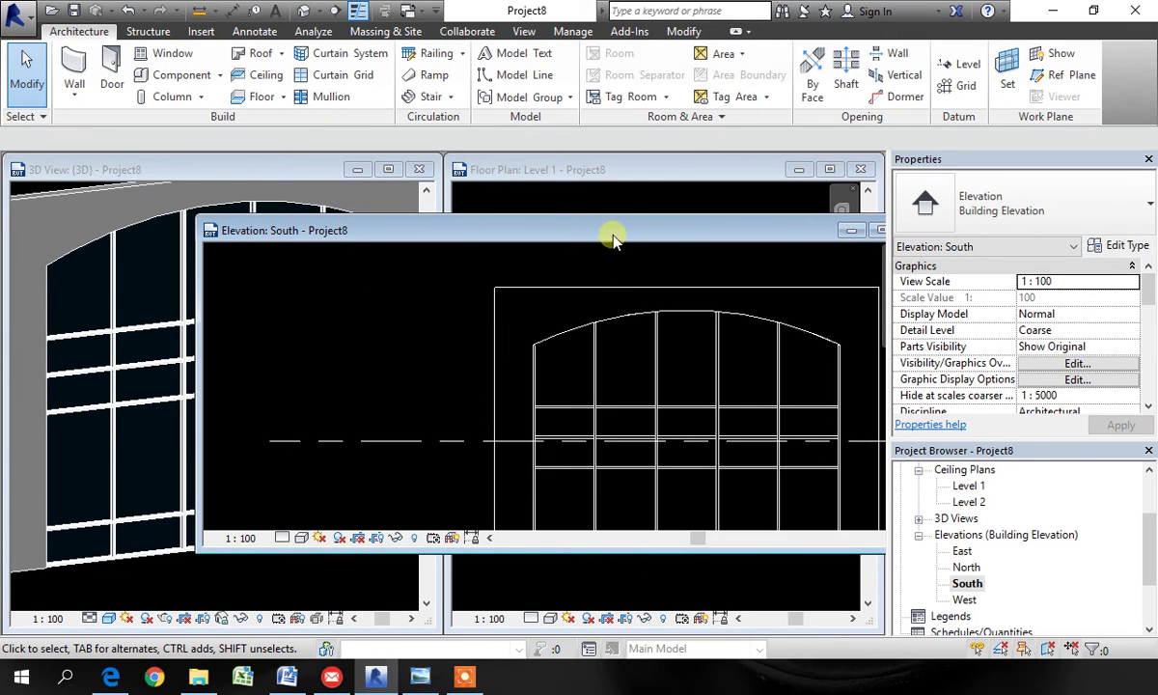
Step: In the 3D view, place a mullion along the curtain wall's arched top edge and end the mullion placement
{"action": "scroll", "coordinate": [574, 409], "scroll_direction": "up", "scroll_amount": 5}
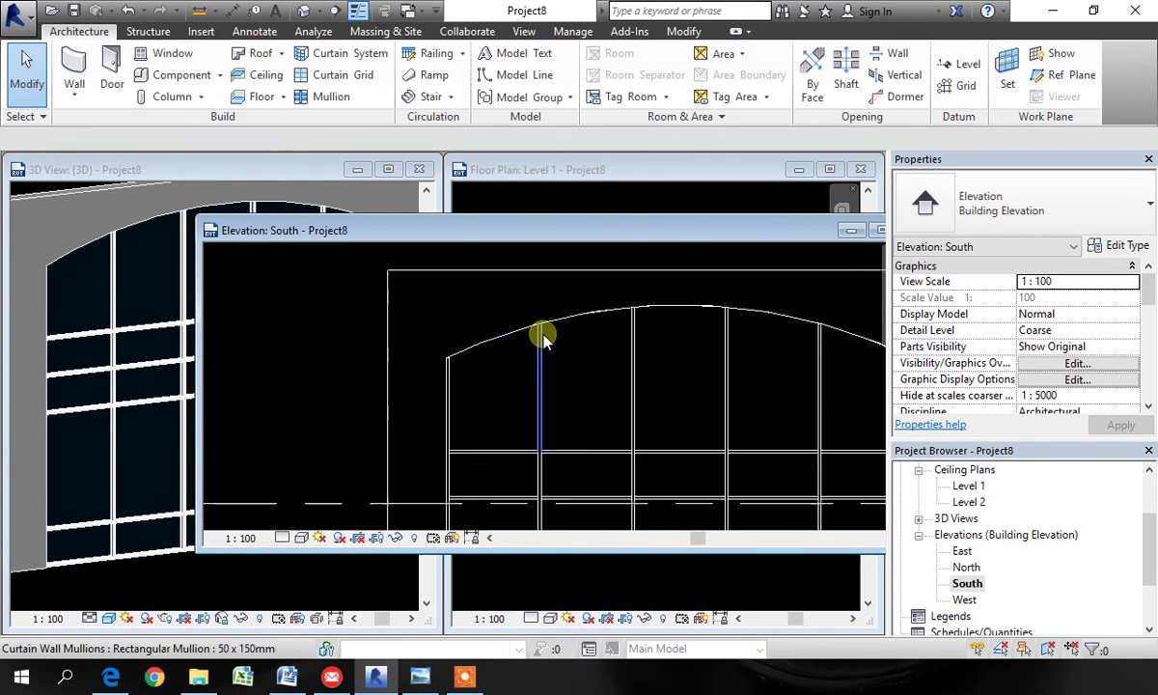
{"action": "left_click", "coordinate": [287, 166]}
{"action": "scroll", "coordinate": [222, 287], "scroll_direction": "down", "scroll_amount": 3}
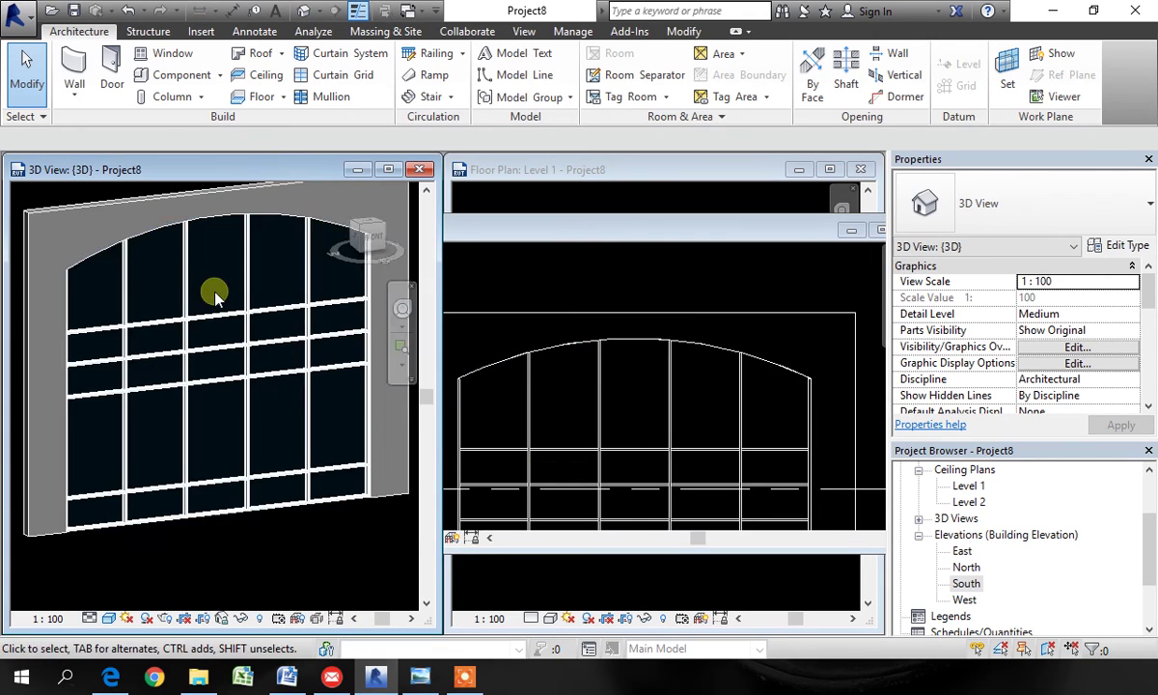
{"action": "scroll", "coordinate": [266, 308], "scroll_direction": "up", "scroll_amount": 5}
{"action": "middle_click_drag", "start_coordinate": [268, 290], "coordinate": [320, 287], "text": "shift"}
{"action": "middle_click_drag", "start_coordinate": [289, 338], "coordinate": [263, 428], "text": "shift"}
{"action": "left_click", "coordinate": [310, 92]}
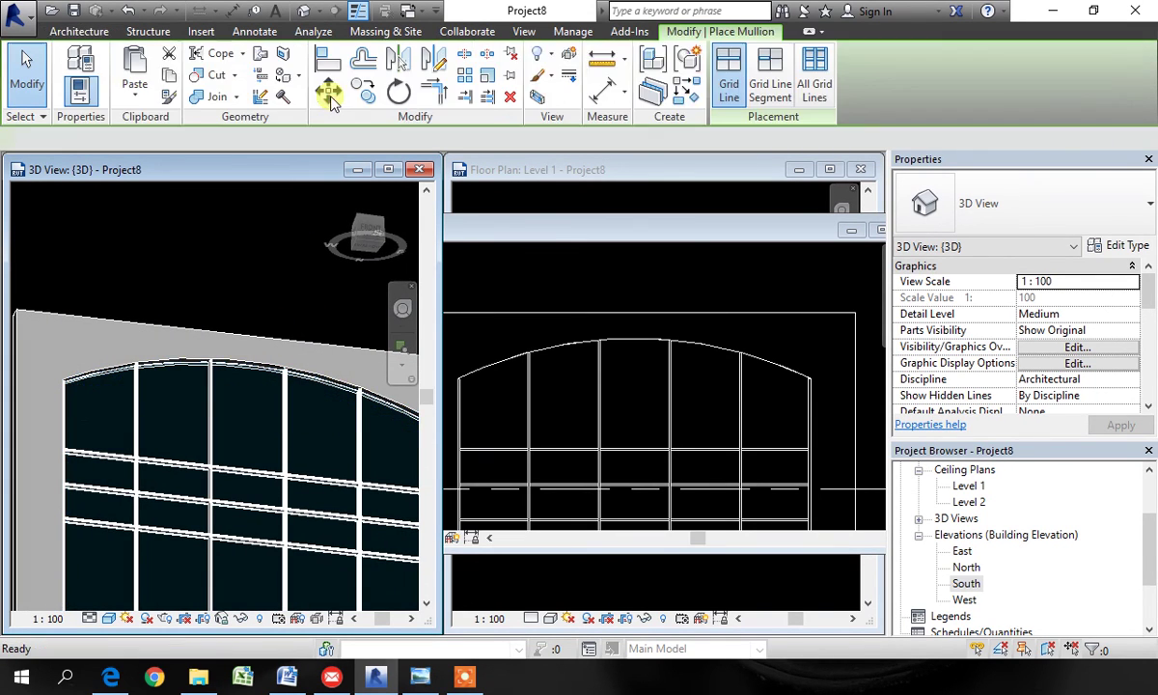
{"action": "left_click", "coordinate": [323, 387]}
{"action": "key", "text": "Escape"}
Step: Examine the arched Glass Front curtain wall and its mullions in the South elevation and the 3D view
{"action": "scroll", "coordinate": [680, 357], "scroll_direction": "down", "scroll_amount": 2}
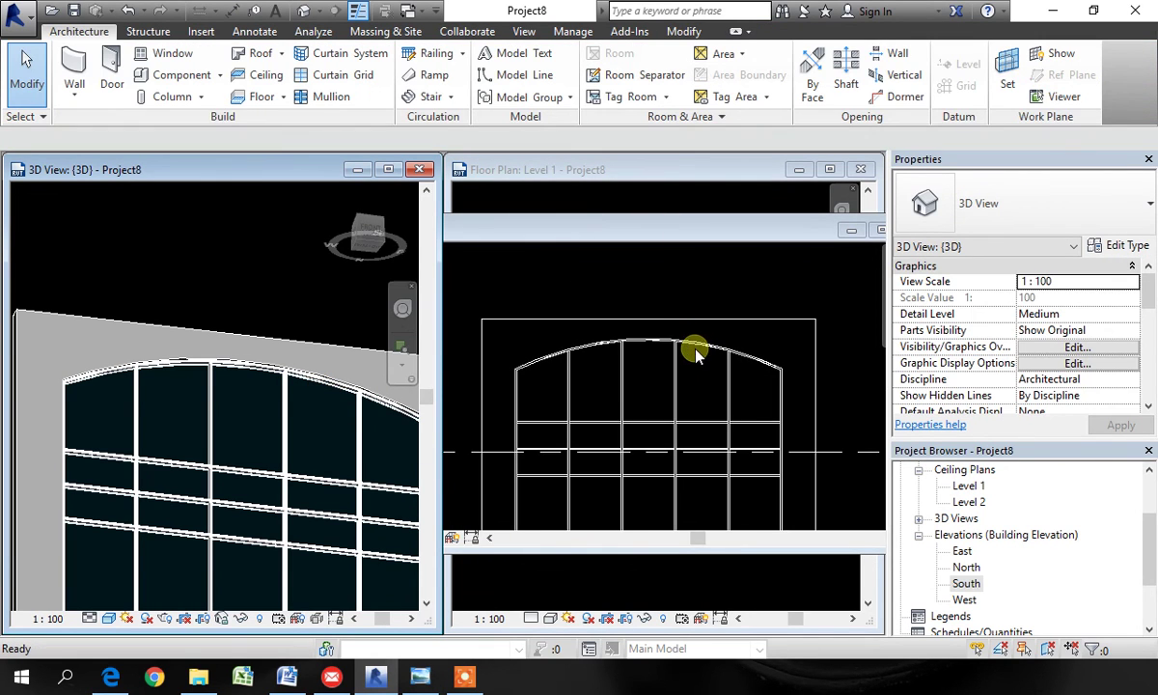
{"action": "scroll", "coordinate": [673, 436], "scroll_direction": "down", "scroll_amount": 2}
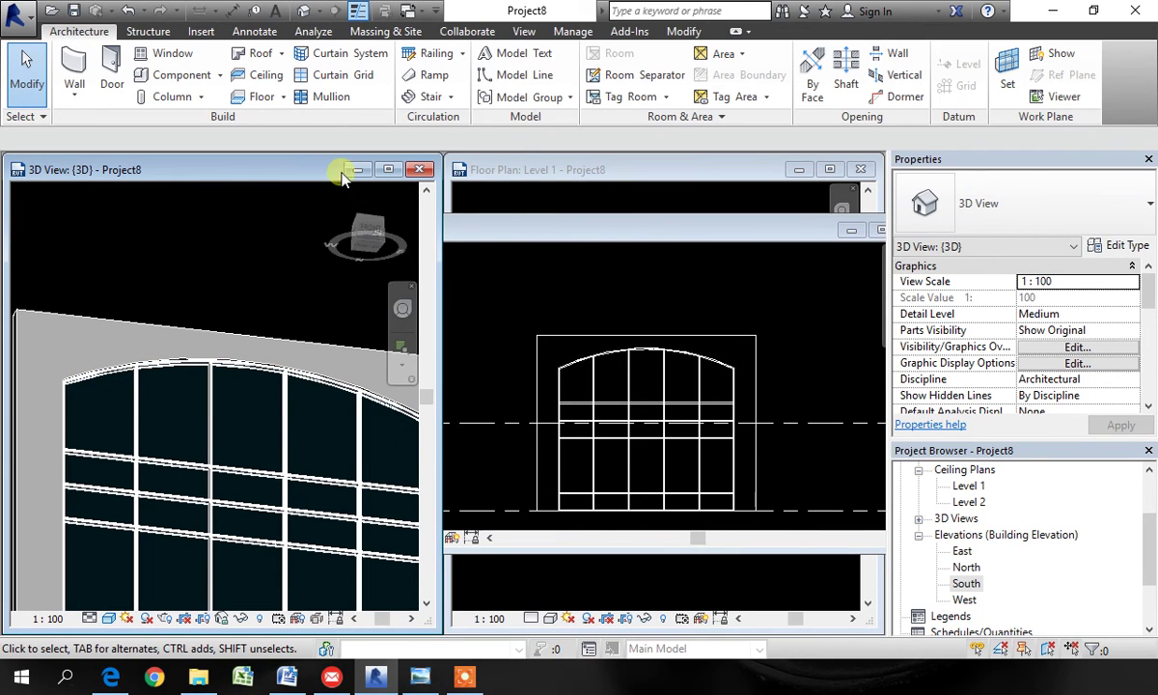
{"action": "scroll", "coordinate": [579, 335], "scroll_direction": "down", "scroll_amount": 2}
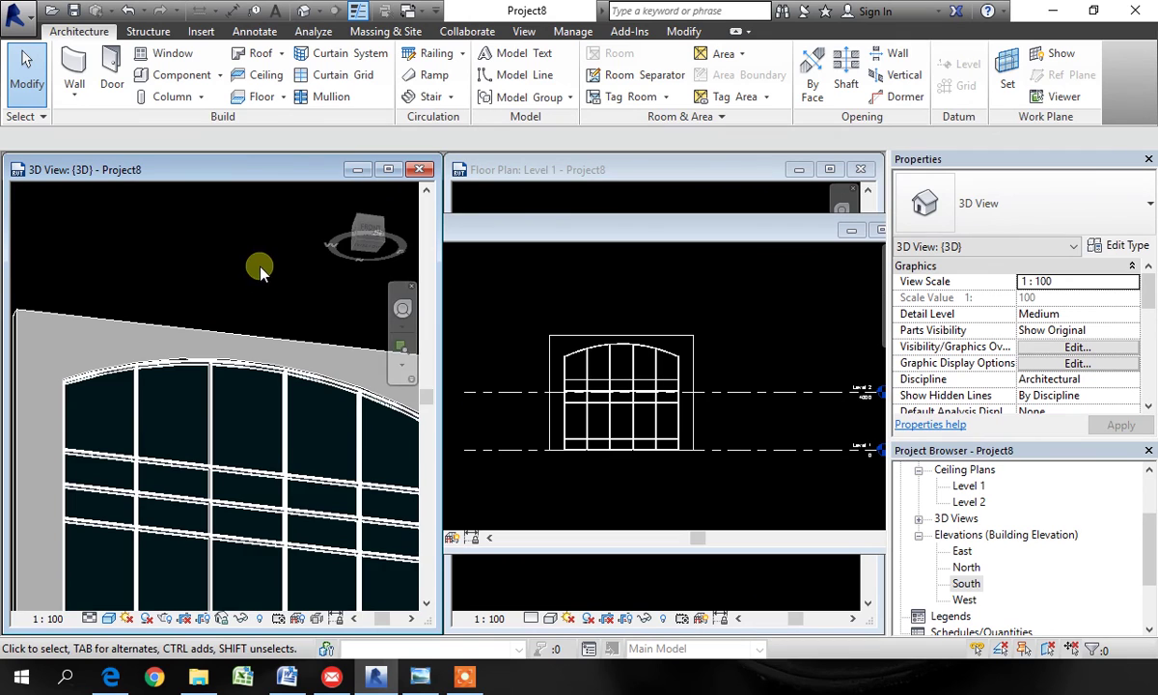
{"action": "scroll", "coordinate": [181, 286], "scroll_direction": "down", "scroll_amount": 3}
{"action": "middle_click_drag", "start_coordinate": [181, 287], "coordinate": [287, 457], "text": "shift"}
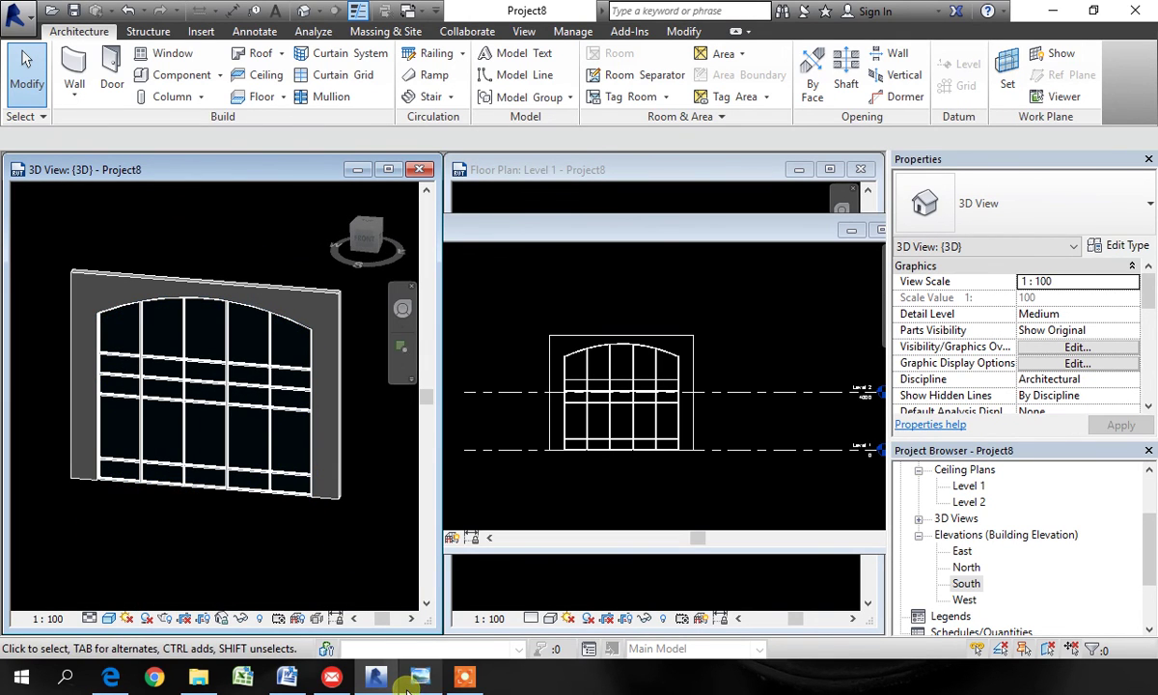
{"action": "mouse_move", "coordinate": [407, 683]}
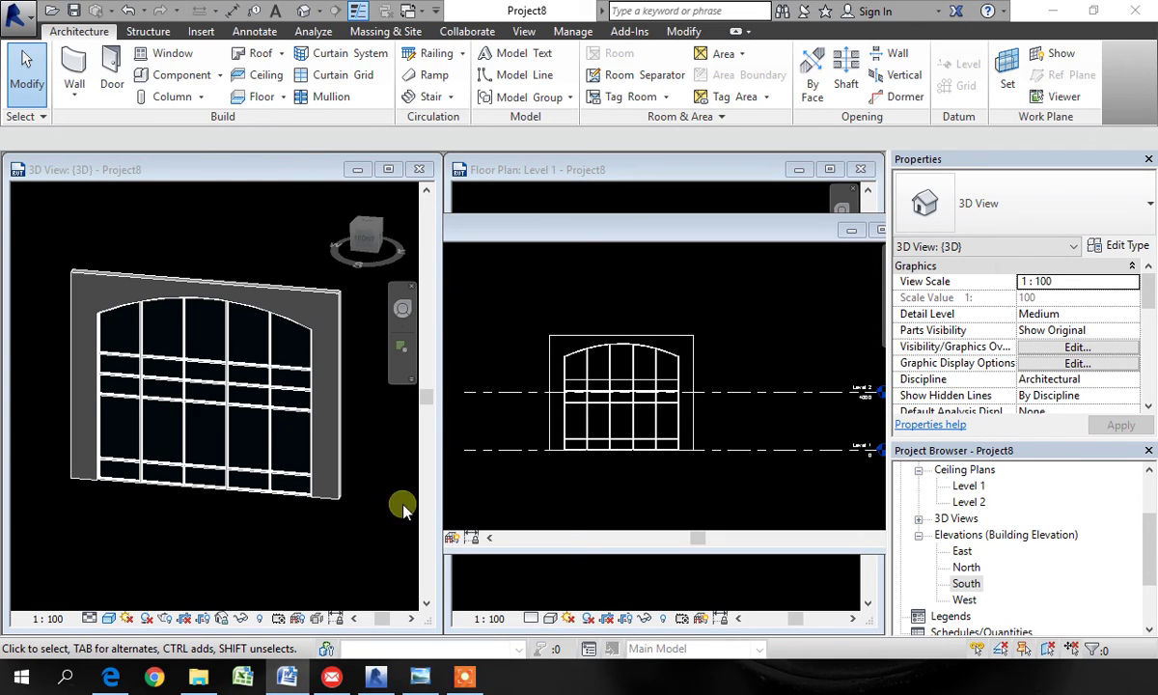
{"action": "left_click", "coordinate": [222, 170]}
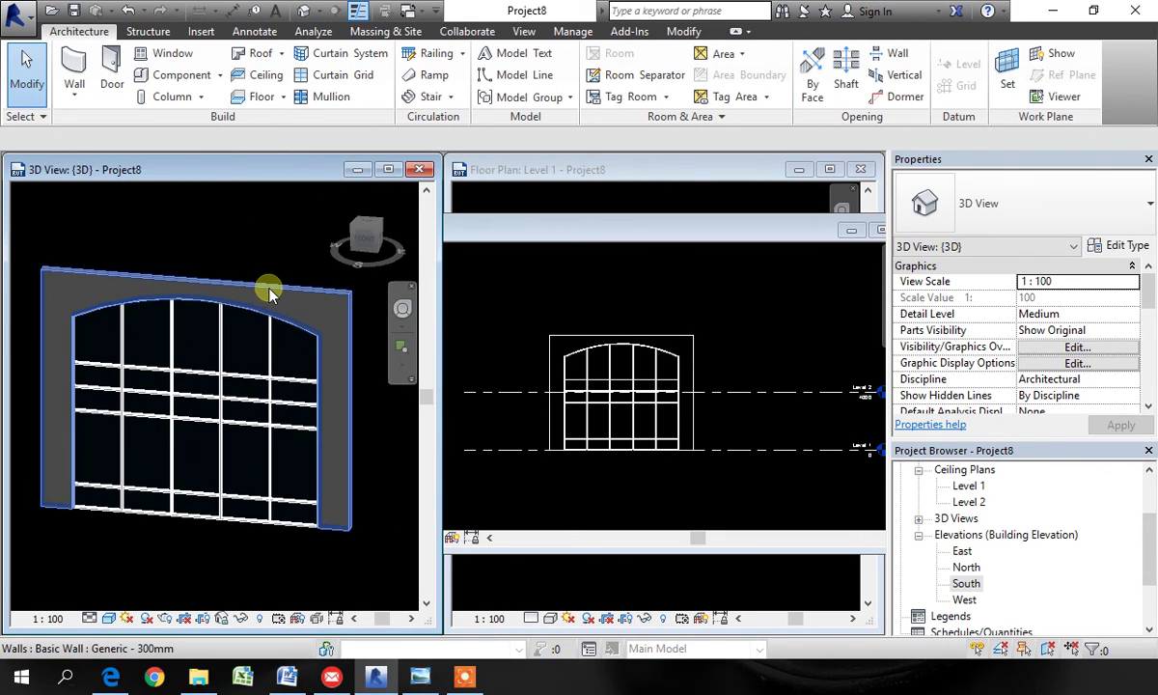
{"action": "scroll", "coordinate": [268, 295], "scroll_direction": "up", "scroll_amount": 2}
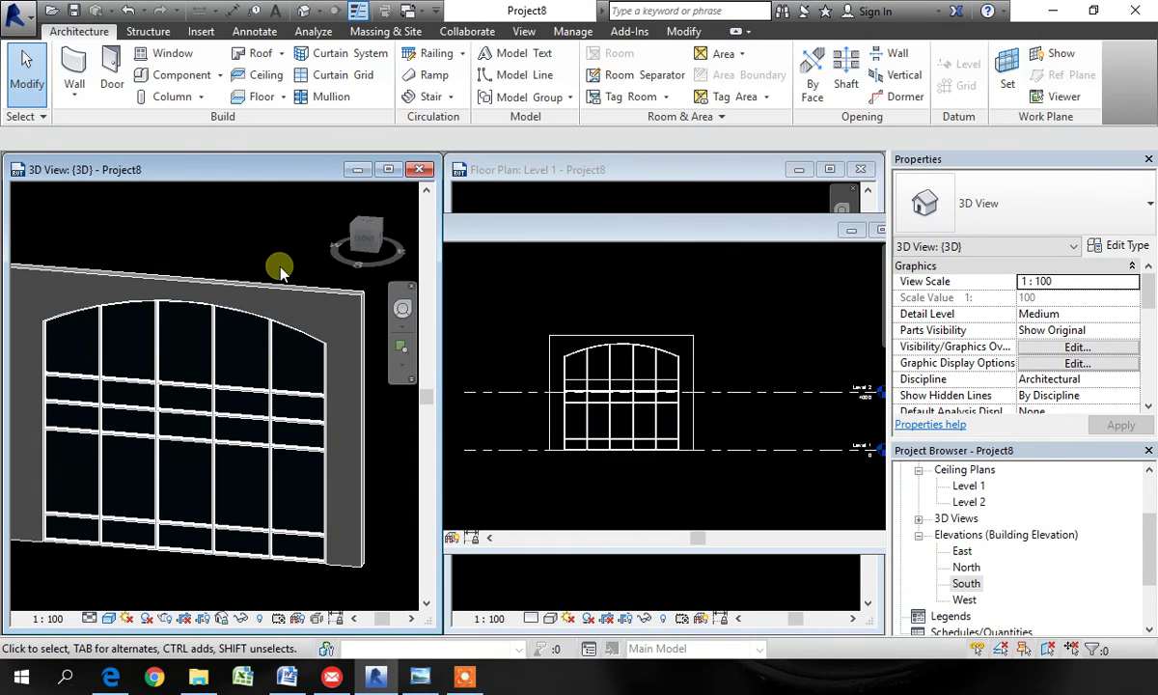
Step: Switch to Windows Photo Viewer, advance from the facade reference photo to image 3, and move the viewer window beside the Properties palette
{"action": "left_click", "coordinate": [419, 676]}
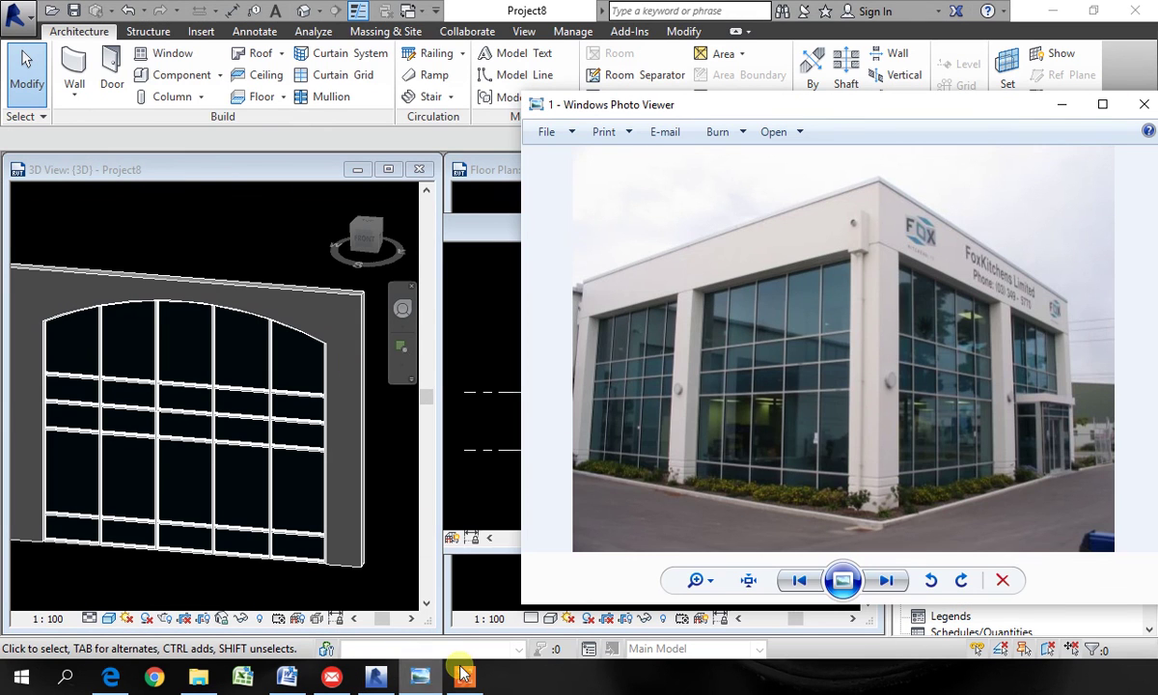
{"action": "left_click", "coordinate": [892, 581]}
{"action": "left_click", "coordinate": [894, 583]}
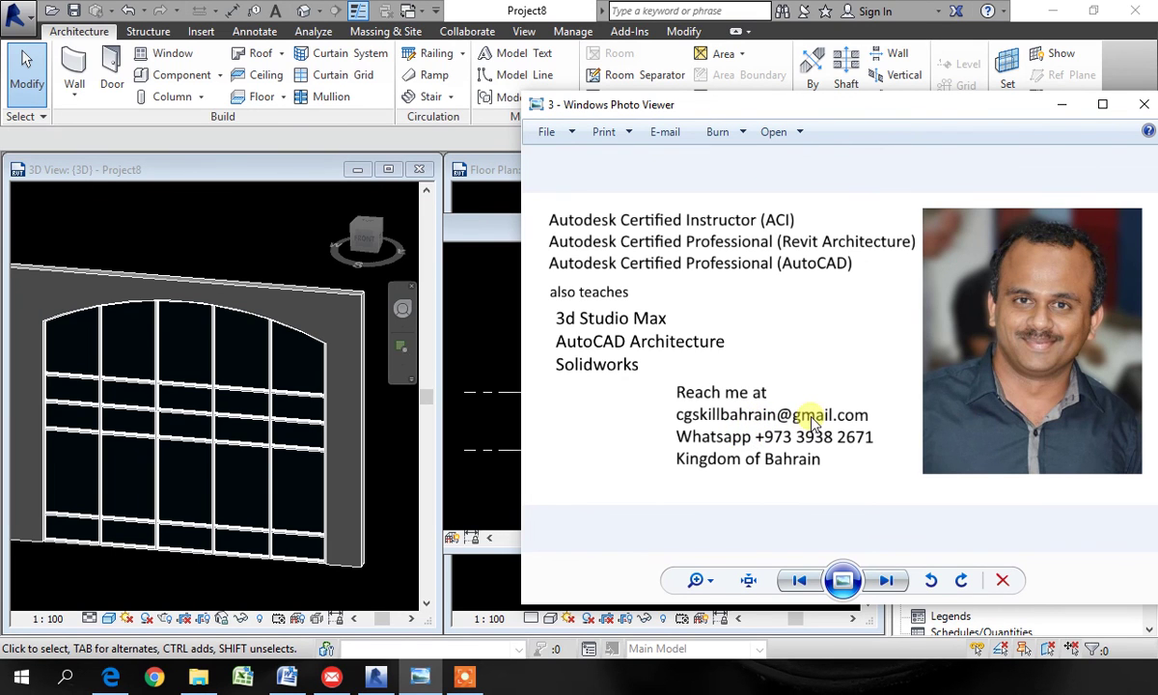
{"action": "left_click_drag", "start_coordinate": [936, 113], "coordinate": [739, 125]}
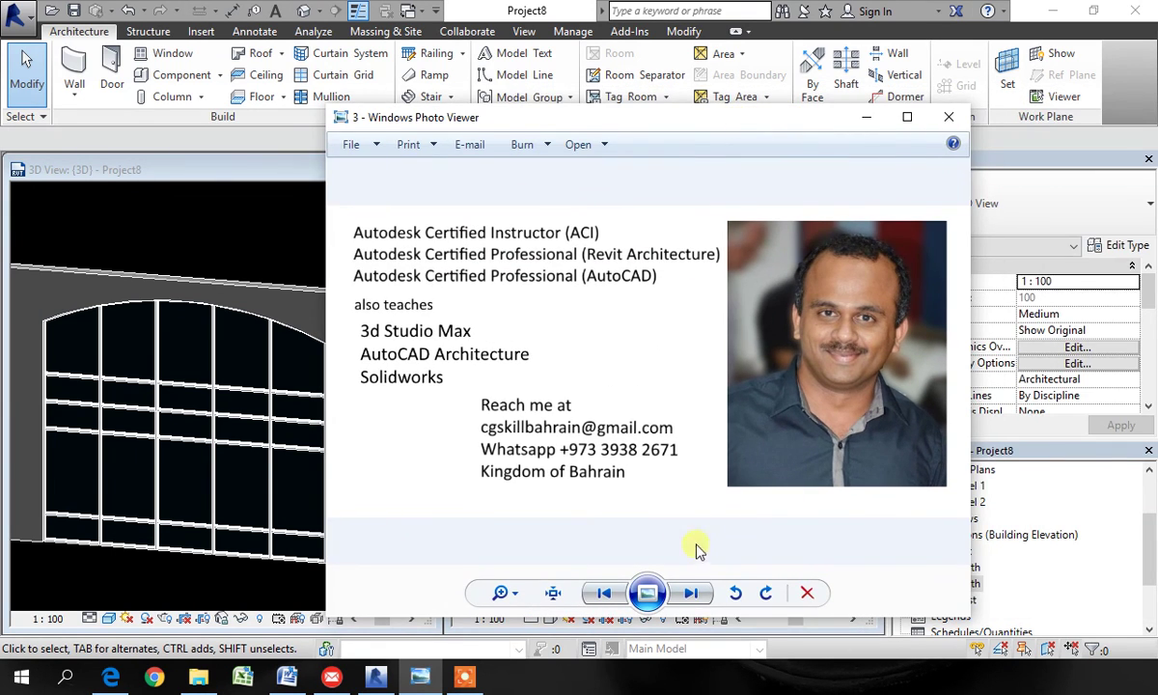